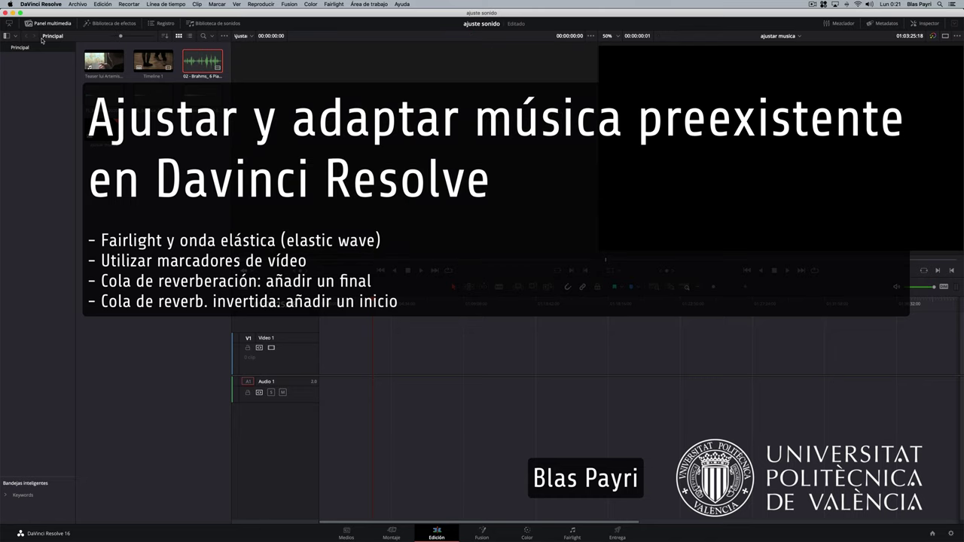
- Place the Teaser clip from the Media Pool at the start of the 'ajustar musica' timeline
{"action": "mouse_move", "coordinate": [103, 61]}
{"action": "left_mouse_down"}
{"action": "mouse_move", "coordinate": [353, 339]}
{"action": "mouse_move", "coordinate": [324, 359]}
{"action": "left_mouse_up"}
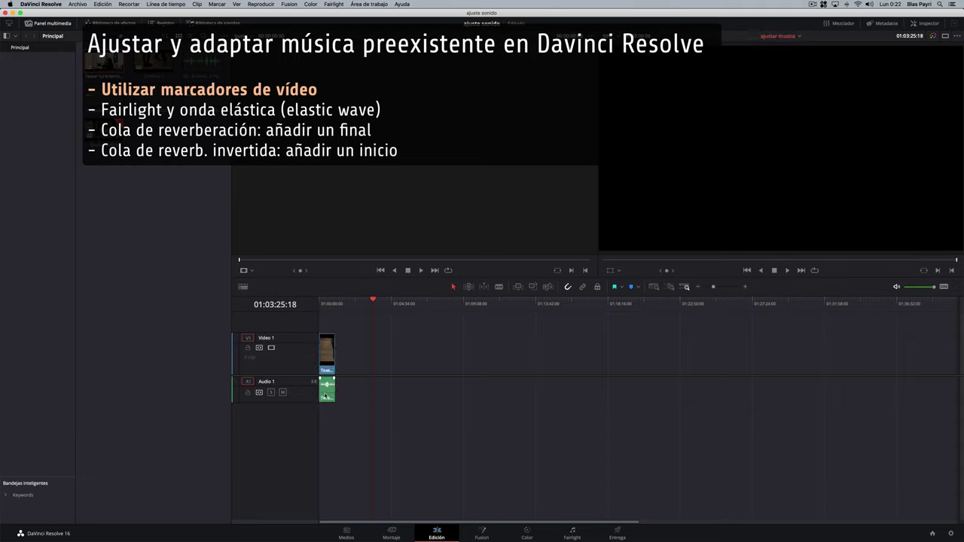
- Delete the teaser's audio on track A1, then zoom in and move the playhead to 01:00:47:10
{"action": "left_click", "coordinate": [326, 394]}
{"action": "key", "text": "BackSpace"}
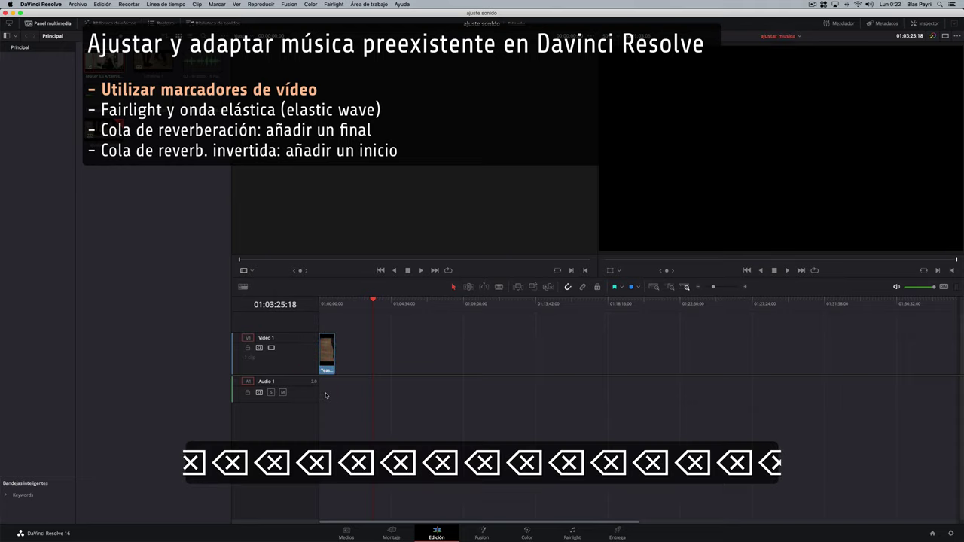
{"action": "key", "text": "plus"}
{"action": "key", "text": "plus"}
{"action": "key", "text": "plus"}
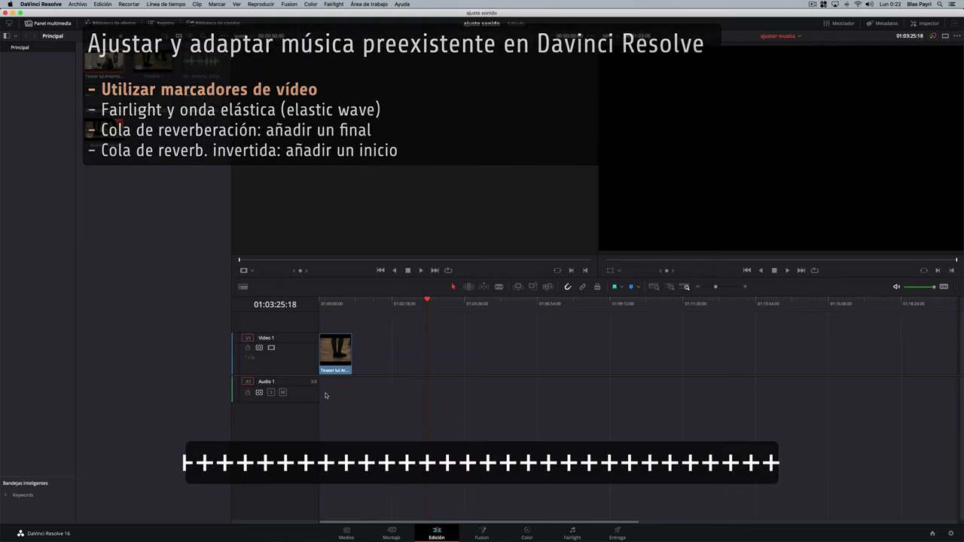
{"action": "key", "text": "plus"}
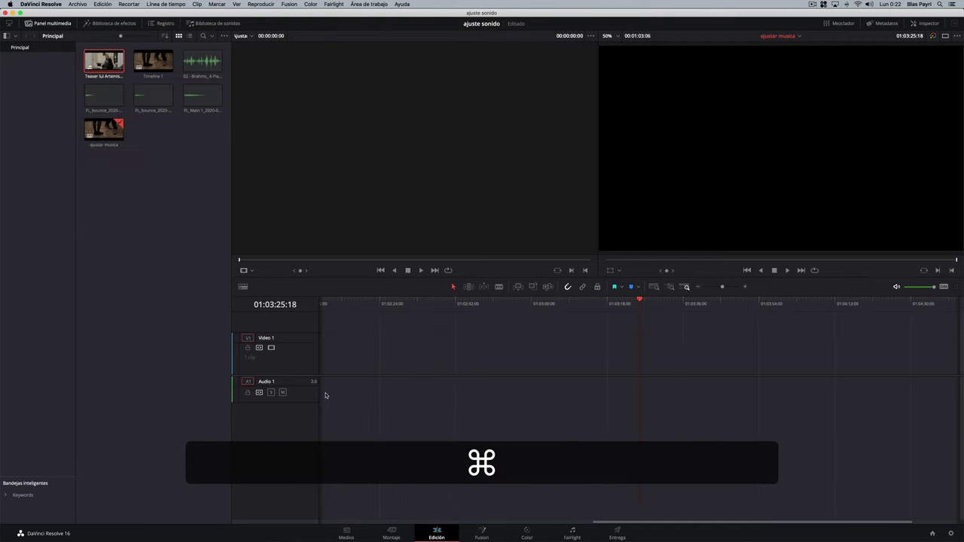
{"action": "scroll", "coordinate": [326, 395], "scroll_direction": "left", "scroll_amount": 12}
{"action": "right_click", "coordinate": [327, 395]}
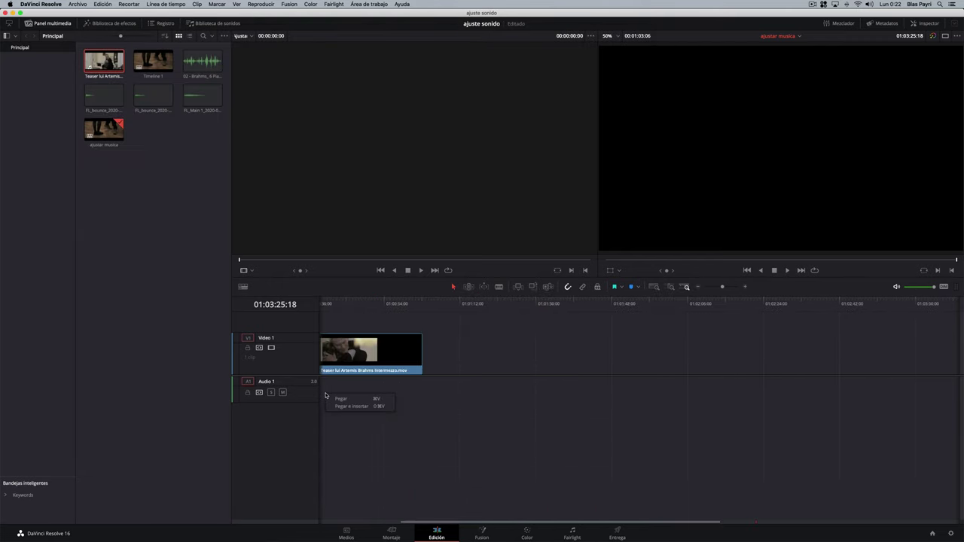
{"action": "left_click", "coordinate": [357, 308]}
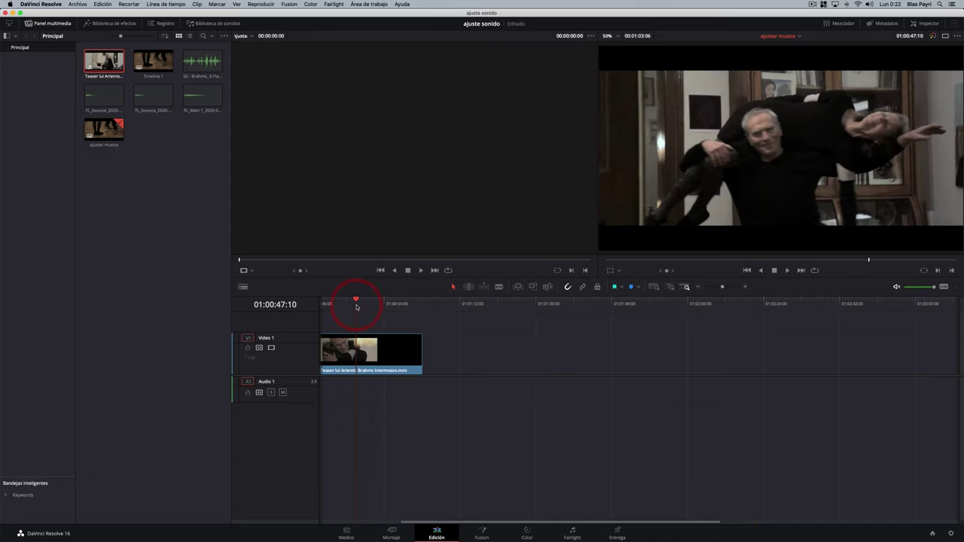
{"action": "key", "text": "super"}
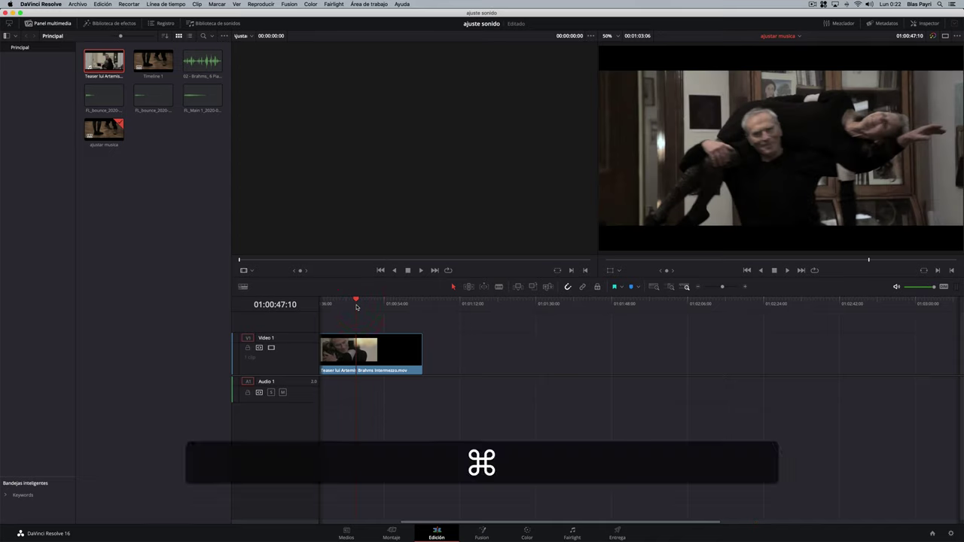
- Fit the clip to the timeline, play it, and step frame by frame onto 01:00:02:17
{"action": "key", "text": "super+plus"}
{"action": "key", "text": "super+plus"}
{"action": "key", "text": "super+plus"}
{"action": "key", "text": "super+plus"}
{"action": "key", "text": "super+plus"}
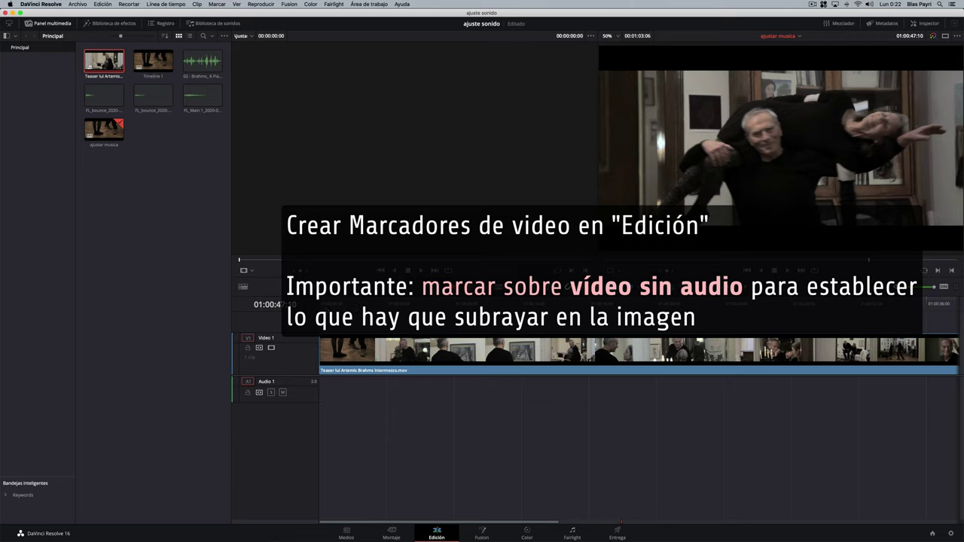
{"action": "left_click", "coordinate": [321, 308]}
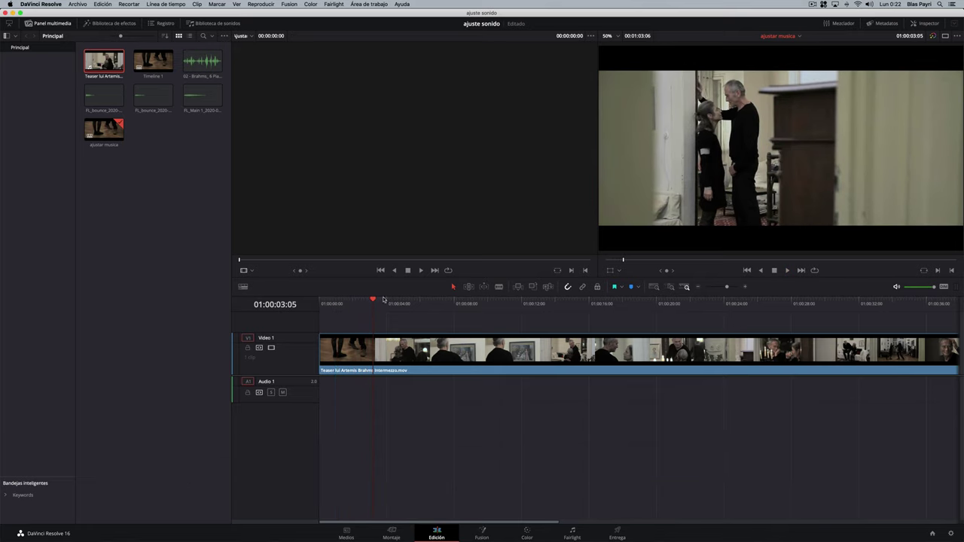
{"action": "left_click_drag", "start_coordinate": [375, 303], "coordinate": [364, 303]}
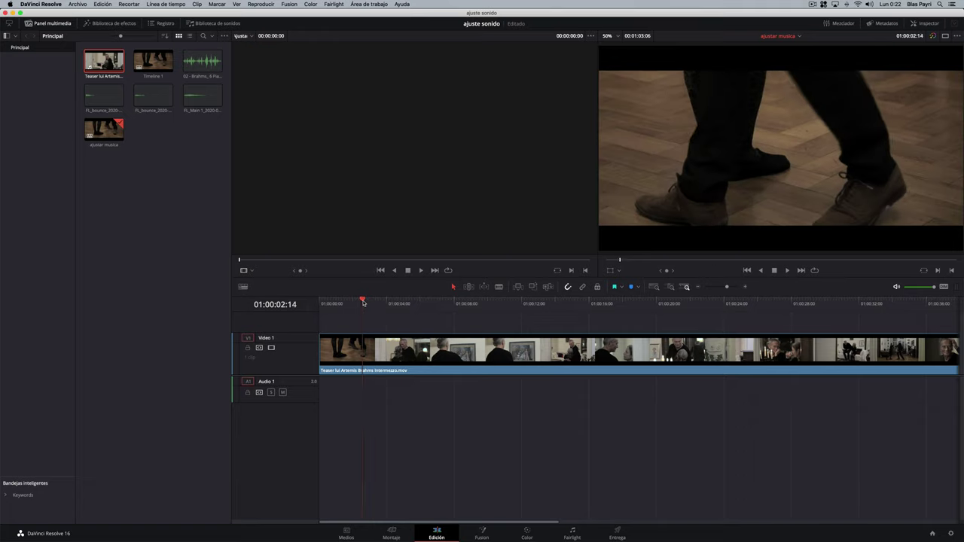
{"action": "key", "text": "Right"}
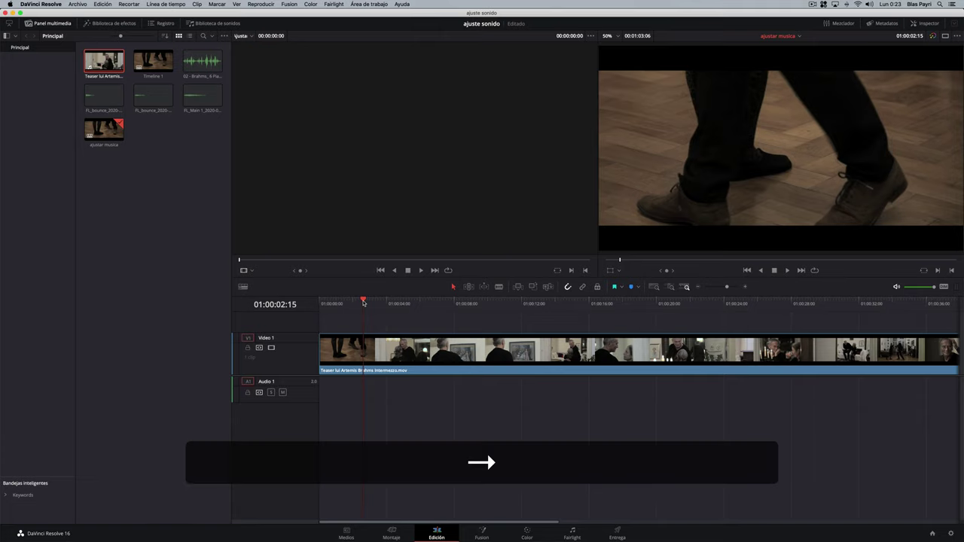
{"action": "key", "text": "Right"}
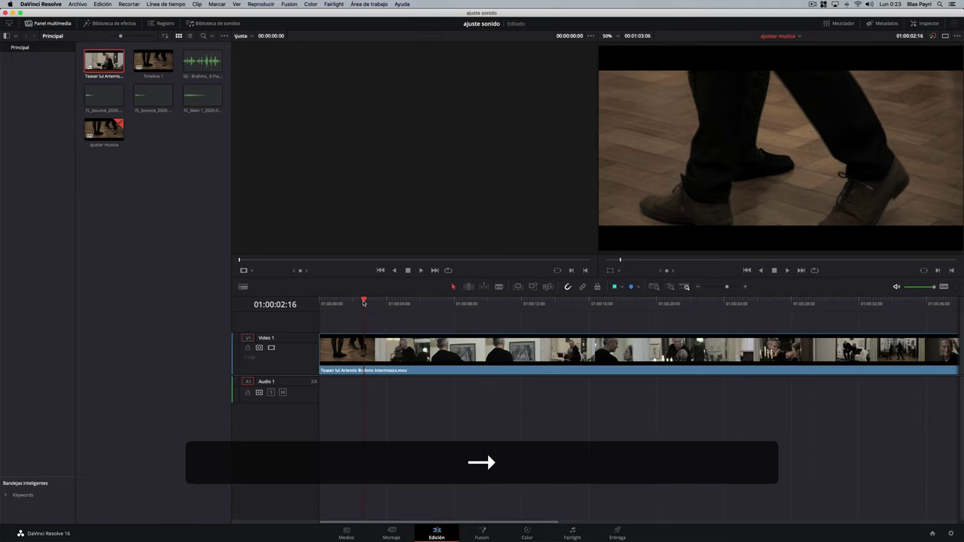
{"action": "key", "text": "Right"}
{"action": "key", "text": "Right"}
{"action": "key", "text": "Left"}
{"action": "key", "text": "Left"}
{"action": "key", "text": "Right"}
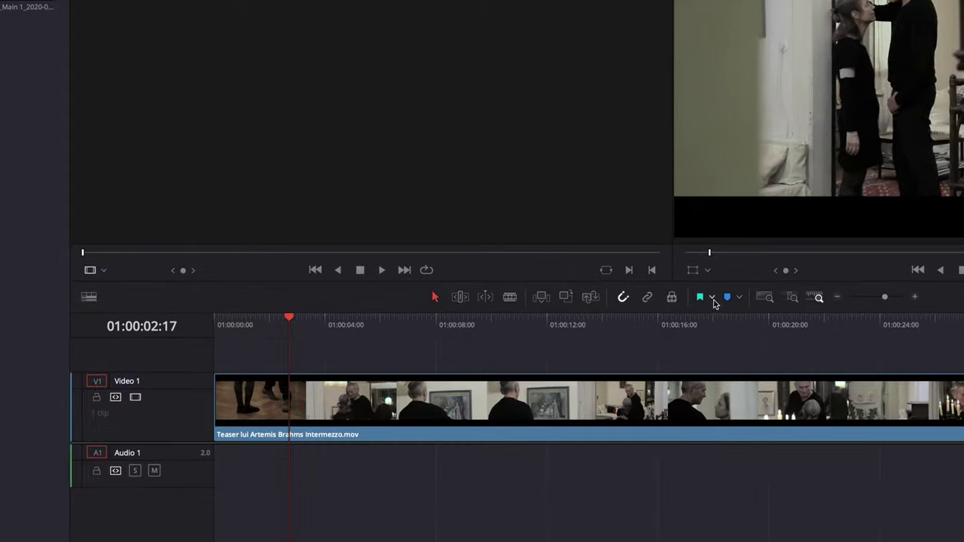
- Add a yellow (Amarillo) timeline marker at the playhead at 01:00:02:17
{"action": "left_click", "coordinate": [726, 298]}
{"action": "left_click", "coordinate": [738, 298]}
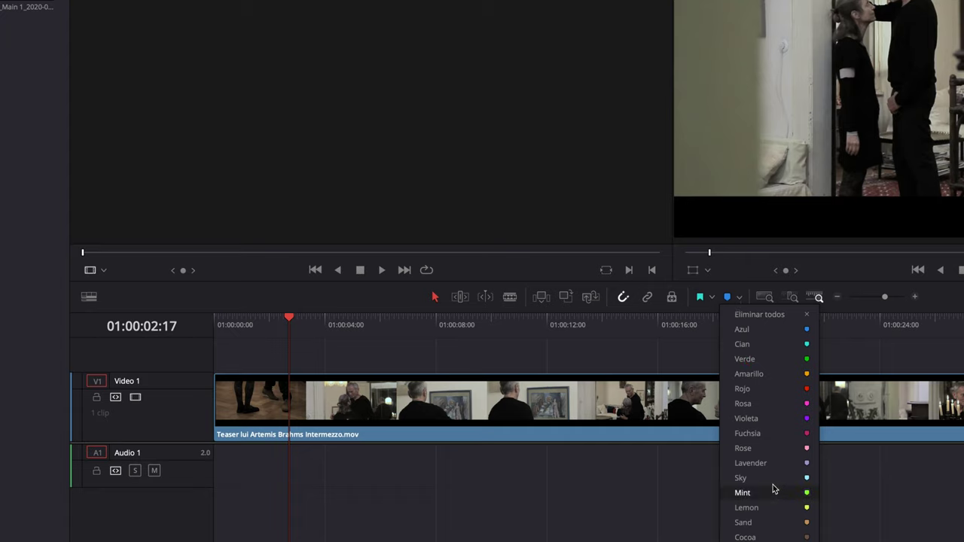
{"action": "left_click", "coordinate": [770, 375]}
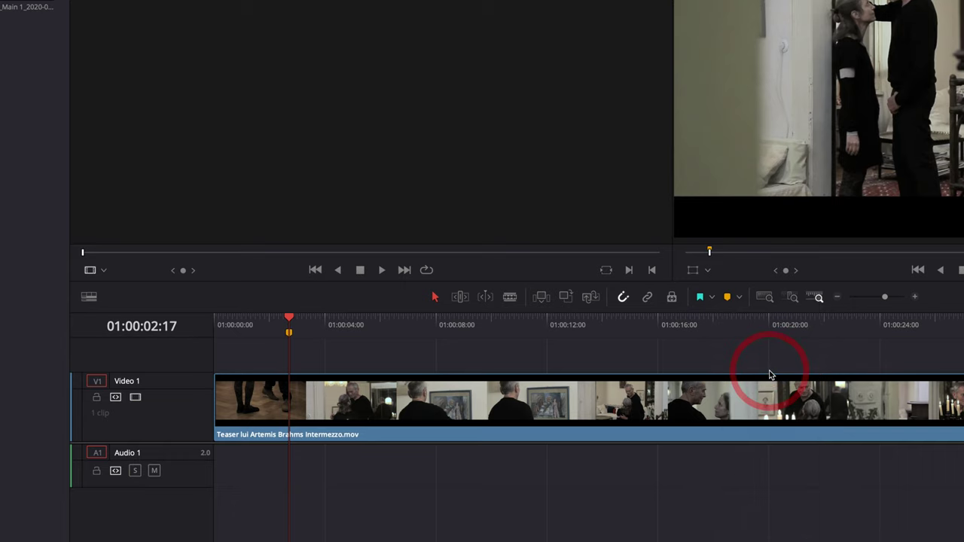
{"action": "right_click", "coordinate": [288, 333]}
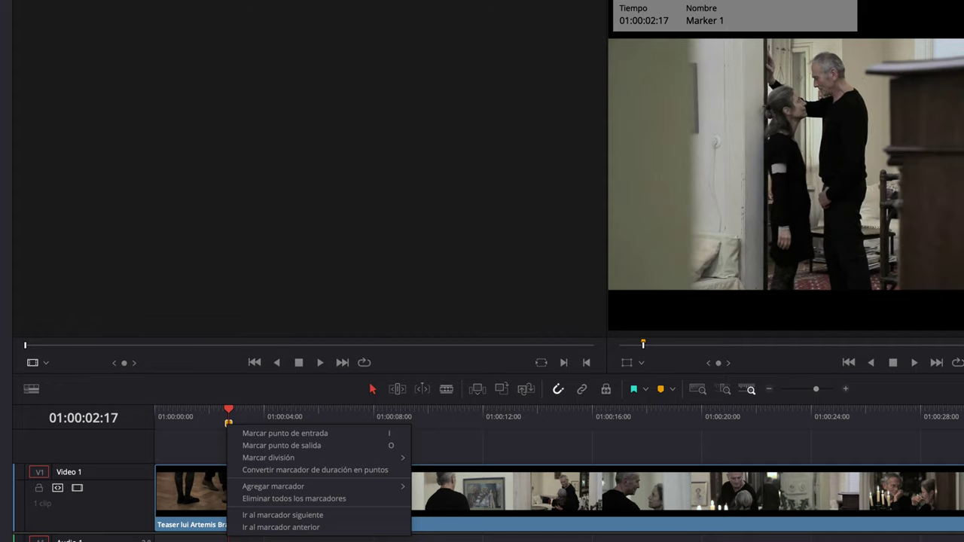
{"action": "left_click", "coordinate": [197, 519]}
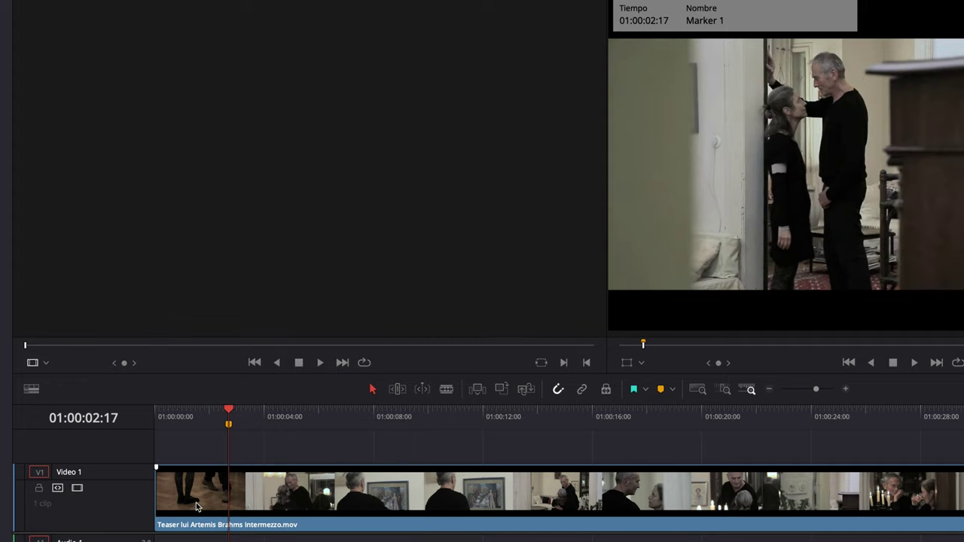
- Add a marker on the teaser clip at 01:00:05:05
{"action": "left_click", "coordinate": [196, 506]}
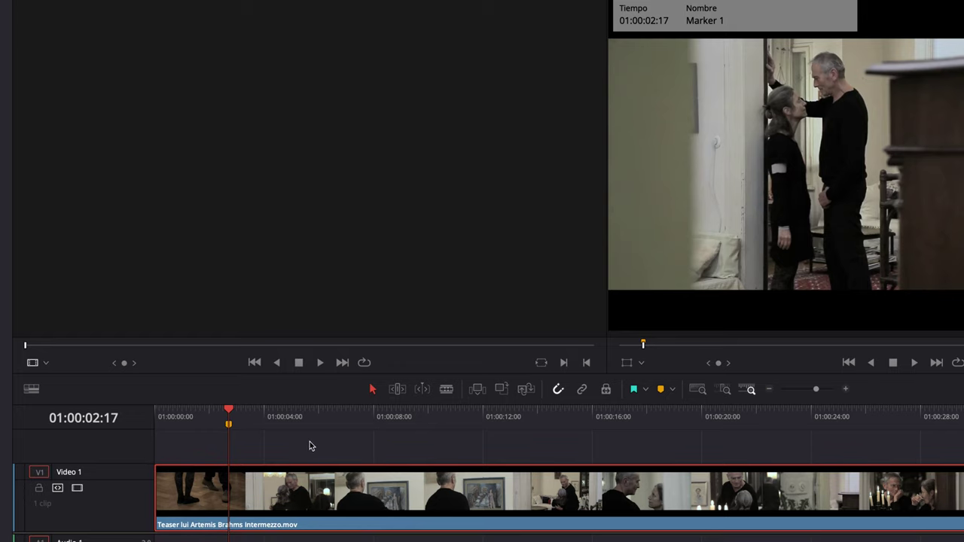
{"action": "left_click", "coordinate": [299, 416]}
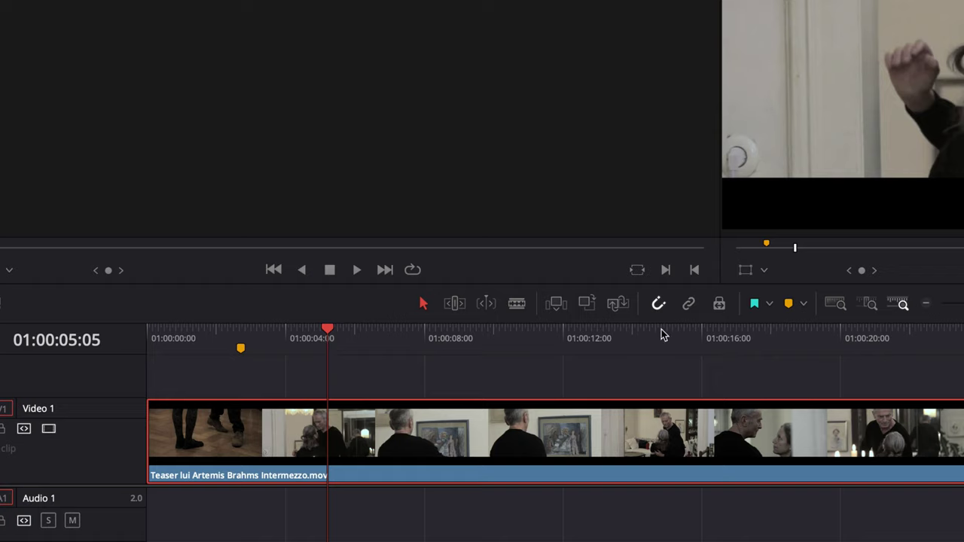
{"action": "left_click", "coordinate": [789, 305]}
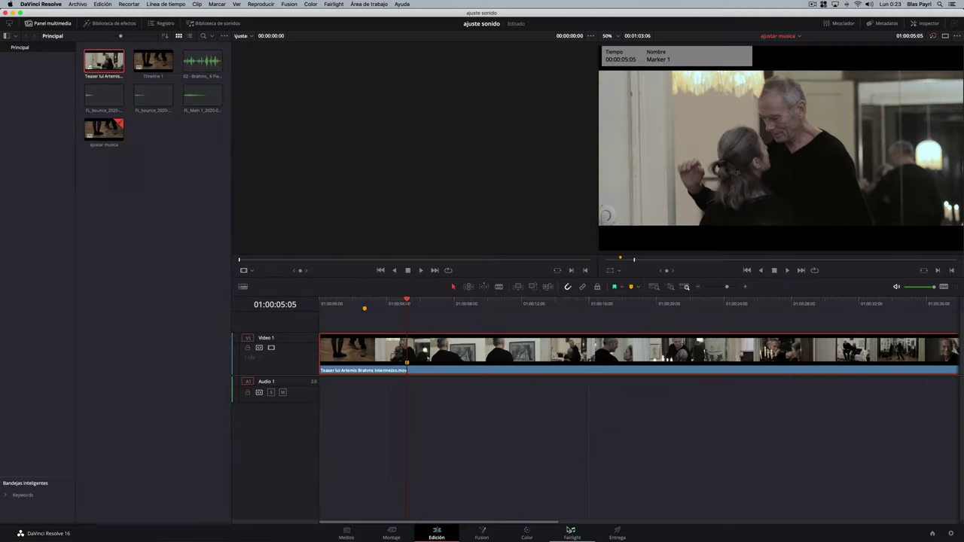
{"action": "left_click", "coordinate": [573, 531]}
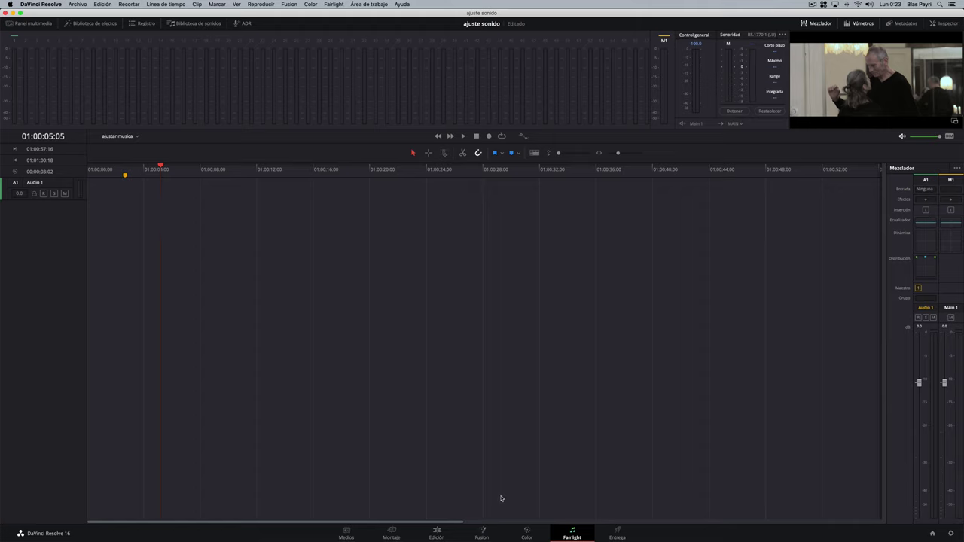
{"action": "left_click", "coordinate": [437, 533]}
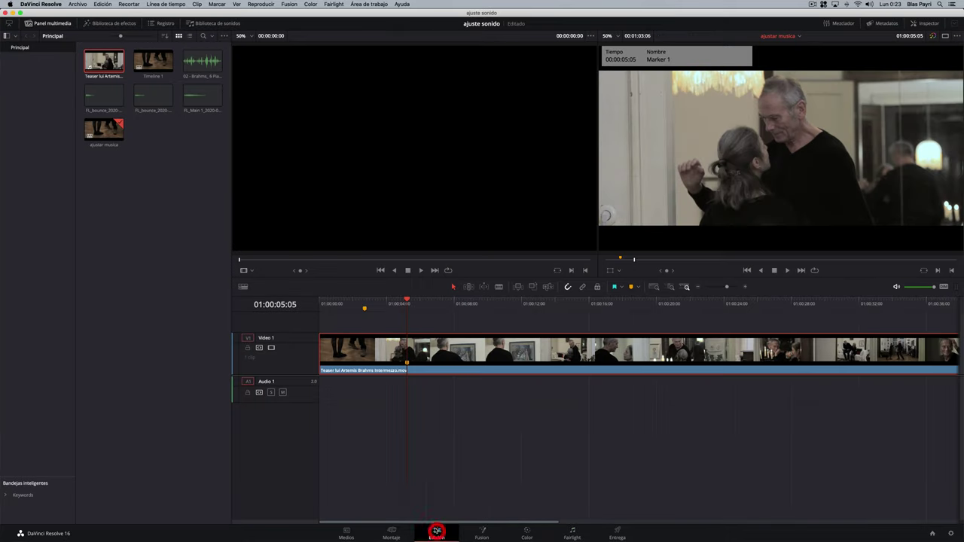
- Delete the marker on the clip and return the playhead to the yellow marker
{"action": "left_click", "coordinate": [407, 364]}
{"action": "key", "text": "BackSpace"}
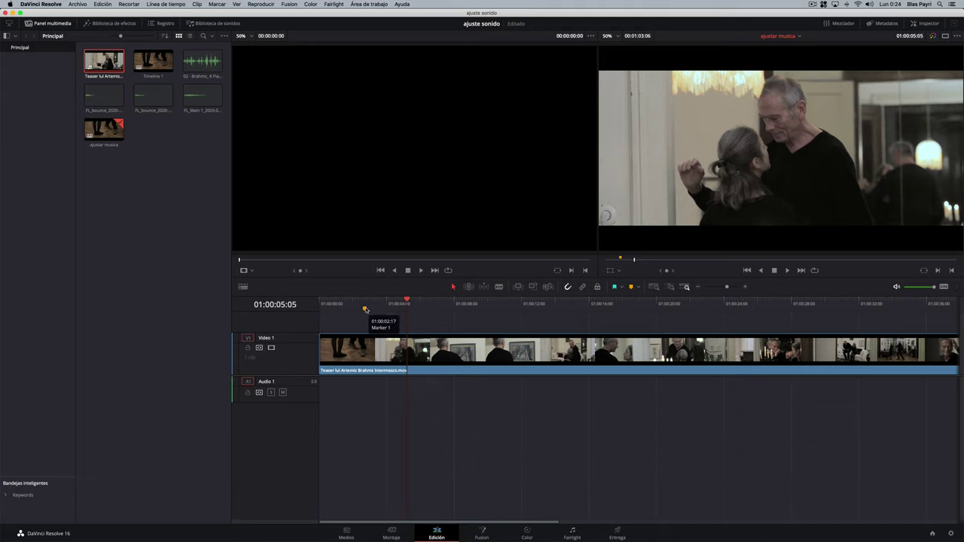
{"action": "left_click", "coordinate": [366, 306]}
- Play on and fine-tune frame by frame to the next cut at 01:00:07:07
{"action": "key", "text": "space"}
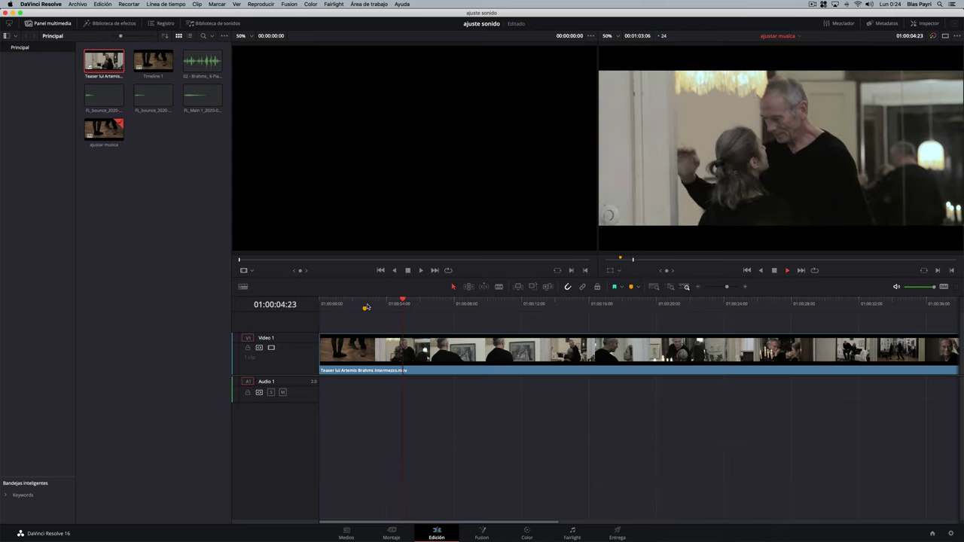
{"action": "key", "text": "space"}
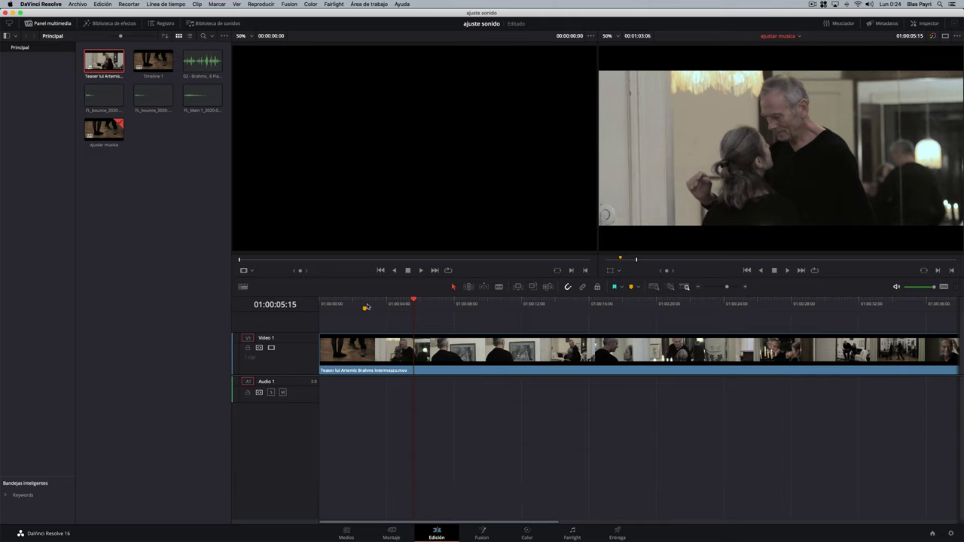
{"action": "key", "text": "space"}
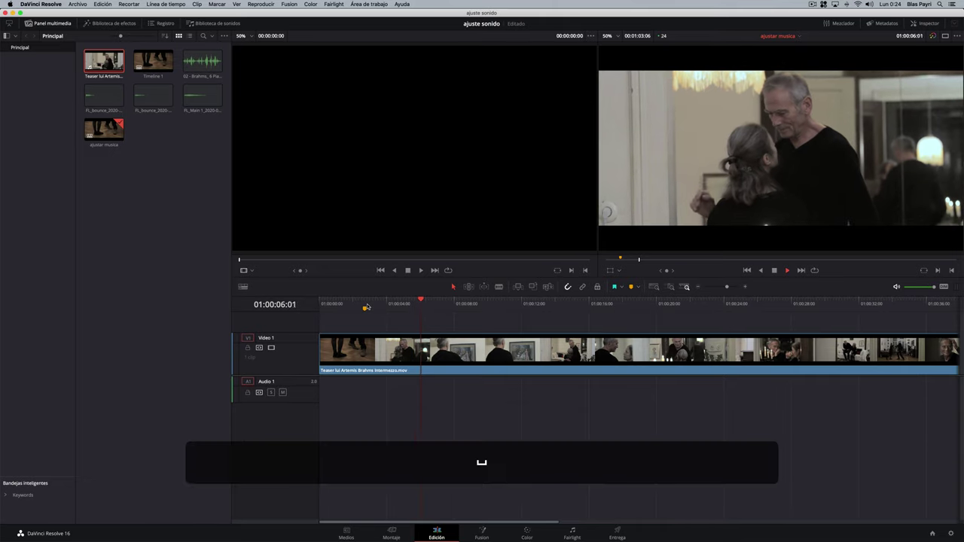
{"action": "key", "text": "space"}
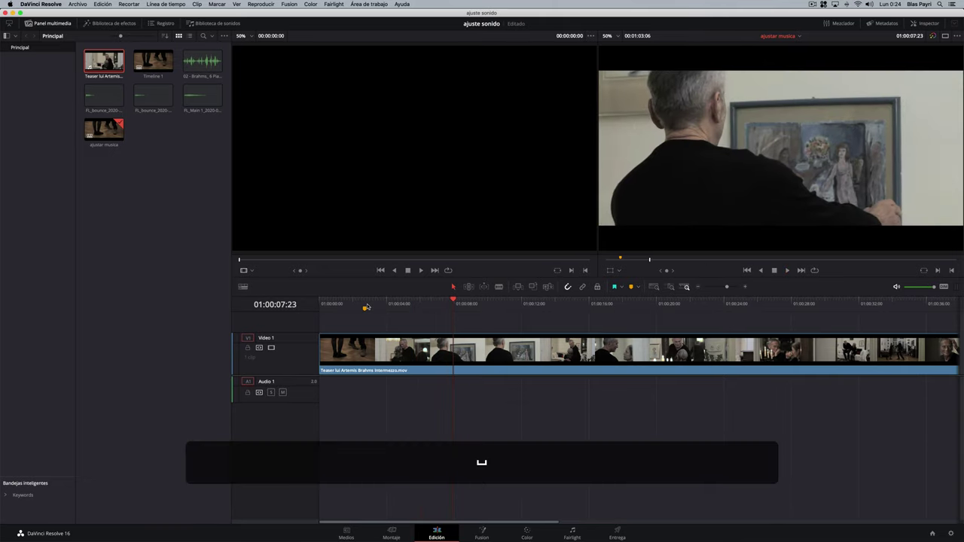
{"action": "left_click", "coordinate": [452, 301]}
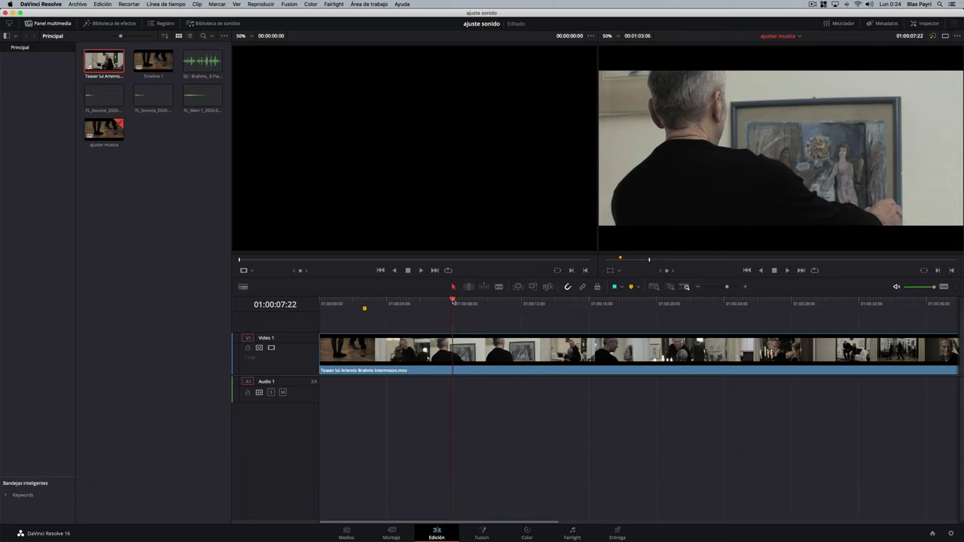
{"action": "key", "text": "Left"}
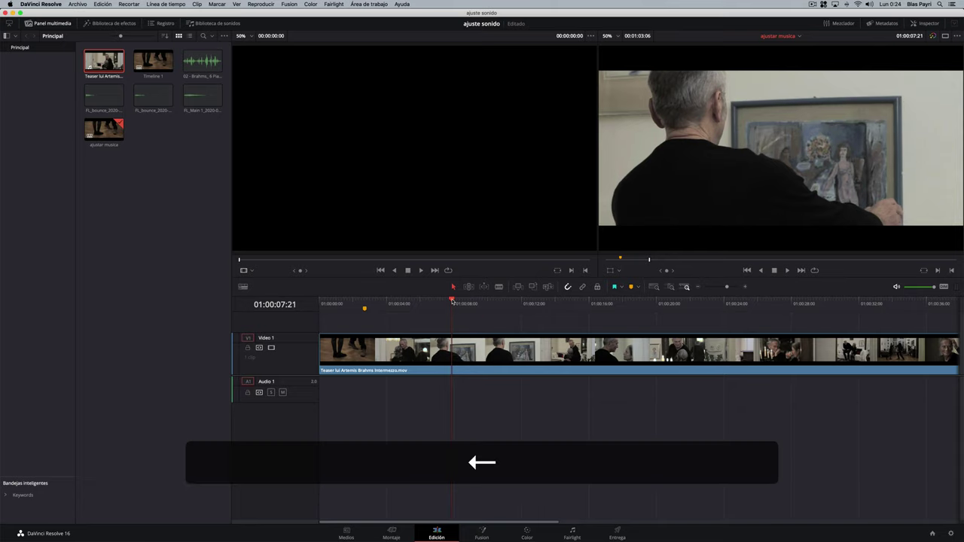
{"action": "key", "text": "Left"}
{"action": "key", "text": "Left"}
{"action": "key", "text": "Left"}
{"action": "key", "text": "Left"}
{"action": "key", "text": "Left"}
{"action": "key", "text": "Left"}
{"action": "key", "text": "Left"}
{"action": "key", "text": "Left"}
{"action": "key", "text": "Left"}
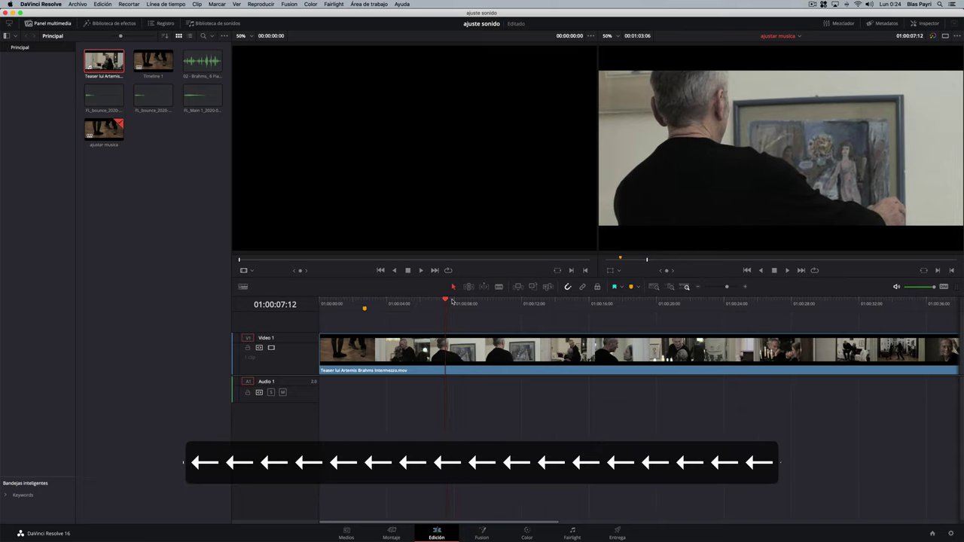
{"action": "key", "text": "Left"}
{"action": "key", "text": "Left"}
{"action": "key", "text": "Left"}
{"action": "key", "text": "Left"}
{"action": "key", "text": "Left"}
{"action": "key", "text": "Left"}
{"action": "key", "text": "Left"}
{"action": "key", "text": "Right"}
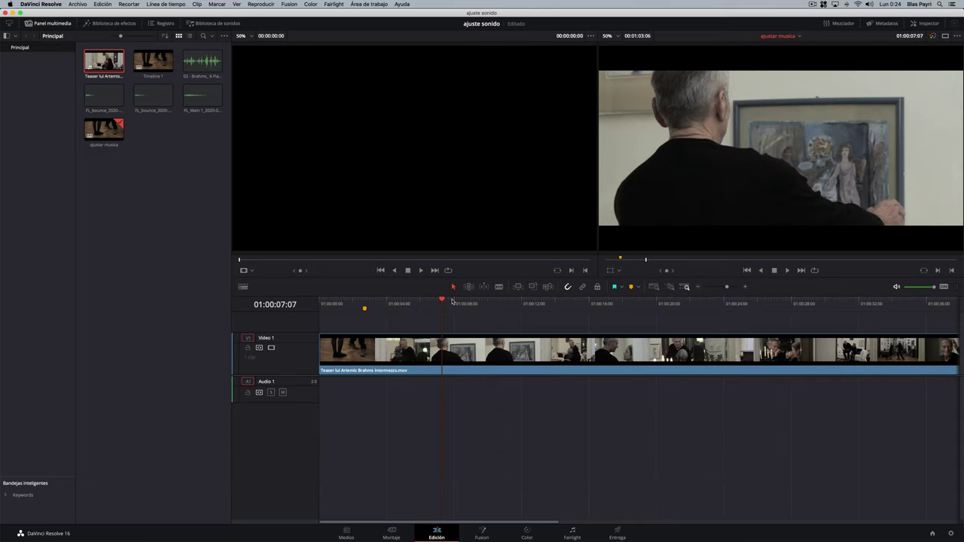
- Add markers at 01:00:07:07 and at the next cut near 01:00:10:20
{"action": "key", "text": "m"}
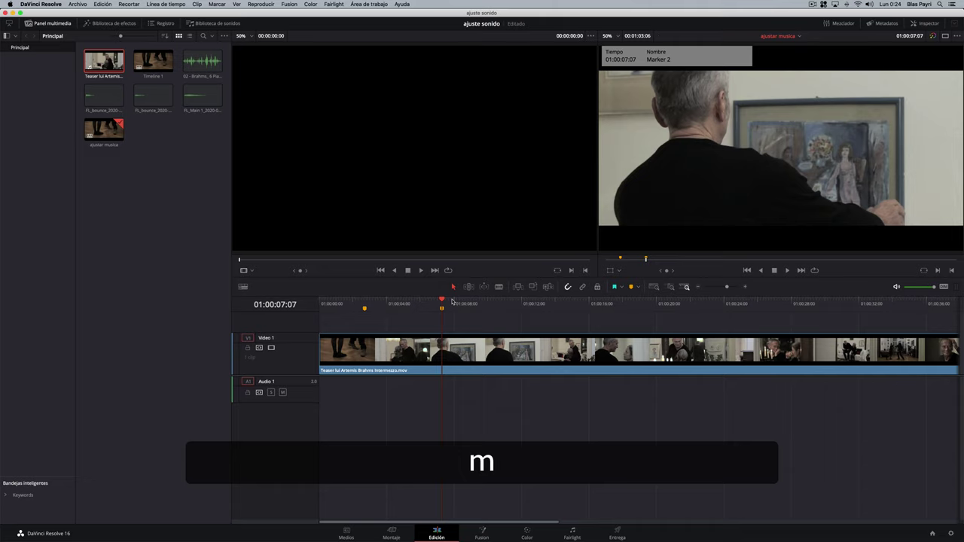
{"action": "key", "text": "space"}
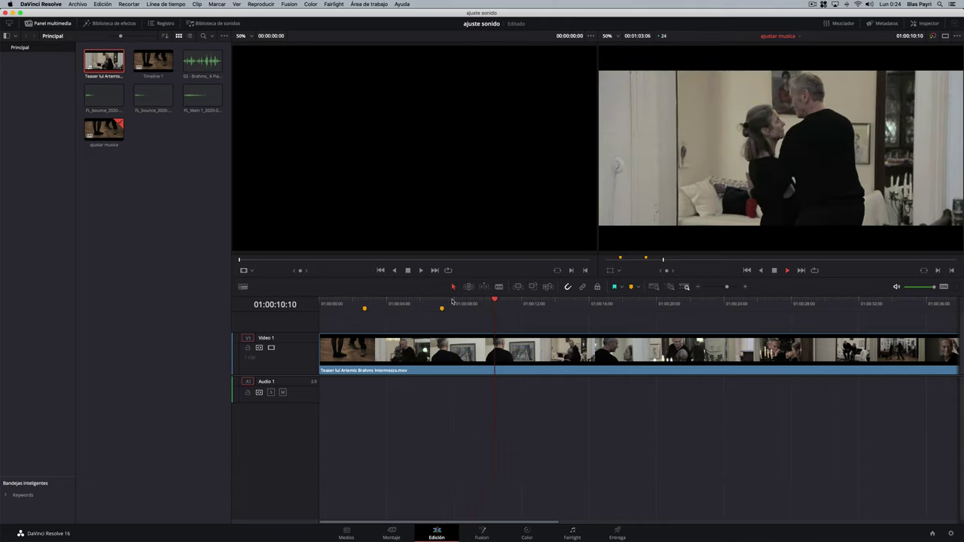
{"action": "key", "text": "space"}
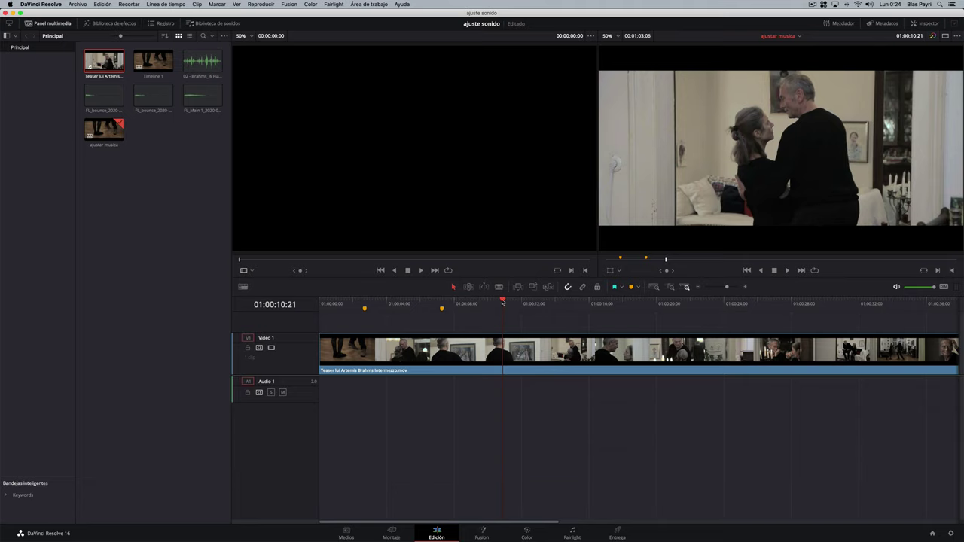
{"action": "left_click", "coordinate": [503, 300]}
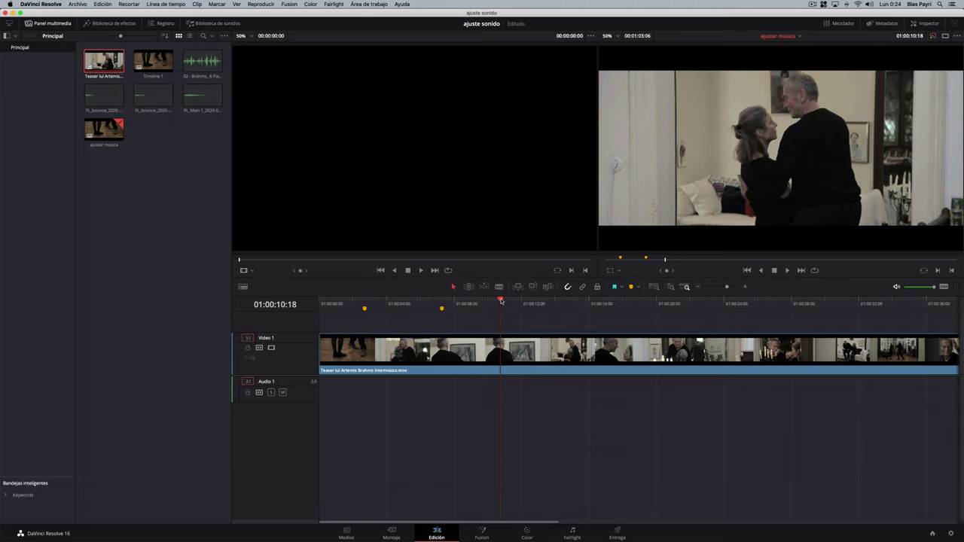
{"action": "left_click_drag", "start_coordinate": [503, 300], "coordinate": [490, 301]}
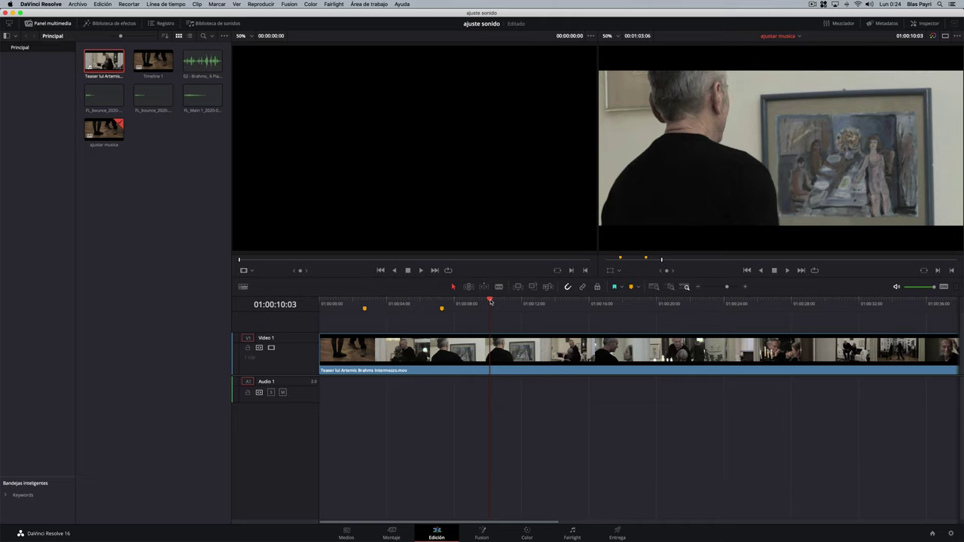
{"action": "key", "text": "Right"}
{"action": "key", "text": "Right"}
{"action": "key", "text": "Right"}
{"action": "key", "text": "Left"}
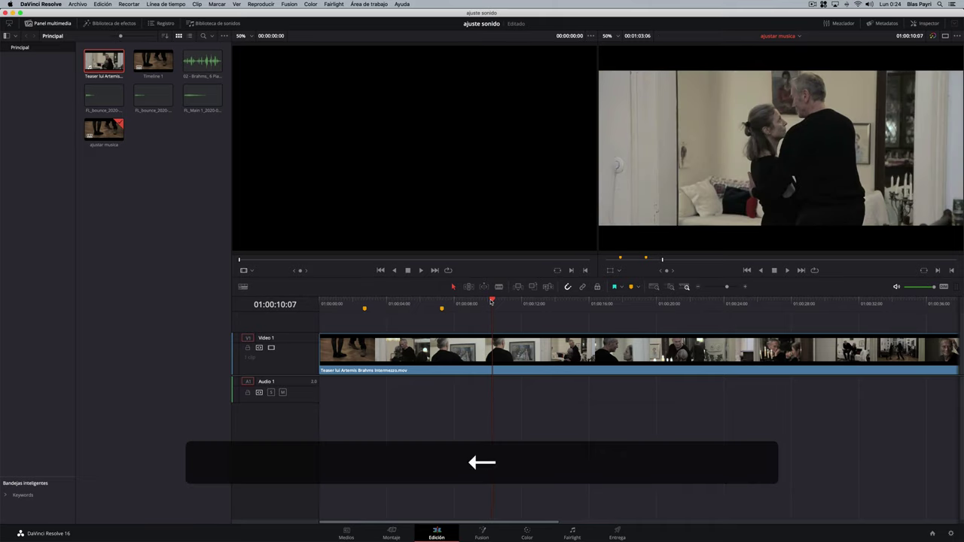
{"action": "key", "text": "m"}
- Mark the remaining cuts during playback, up to Marker 13 at 01:00:51:06
{"action": "key", "text": "space"}
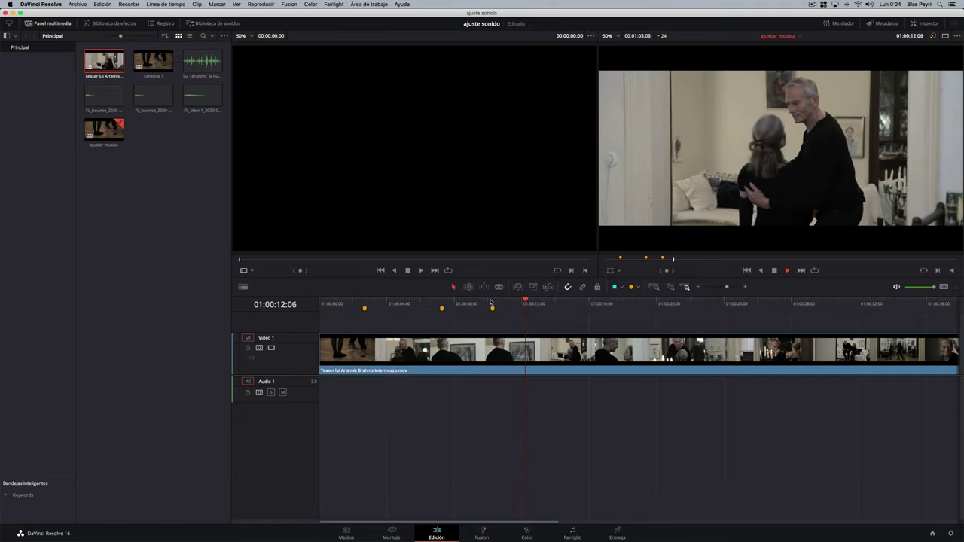
{"action": "key", "text": "m"}
{"action": "key", "text": "m"}
{"action": "key", "text": "m"}
{"action": "key", "text": "m"}
{"action": "key", "text": "Left"}
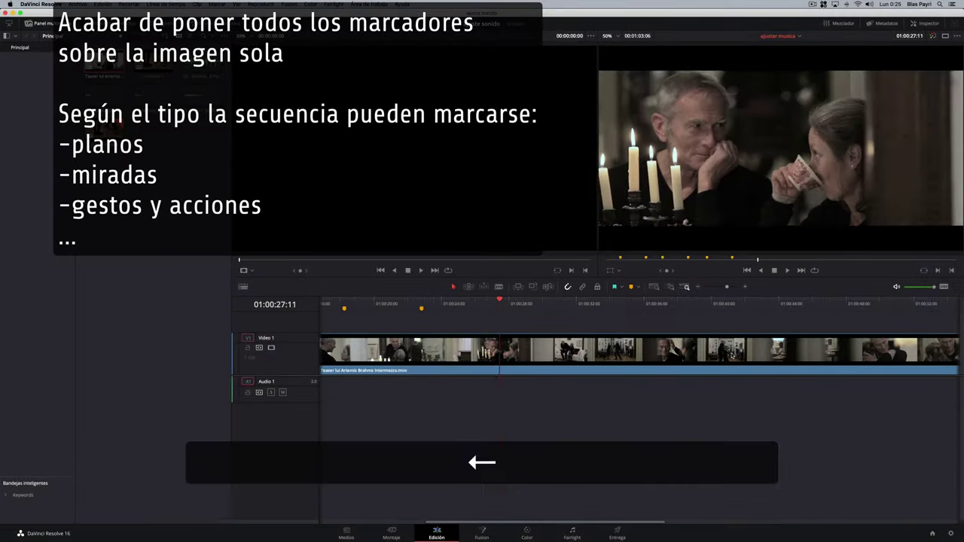
{"action": "key", "text": "m"}
{"action": "key", "text": "Right"}
{"action": "key", "text": "Right"}
{"action": "key", "text": "Right"}
{"action": "key", "text": "Right"}
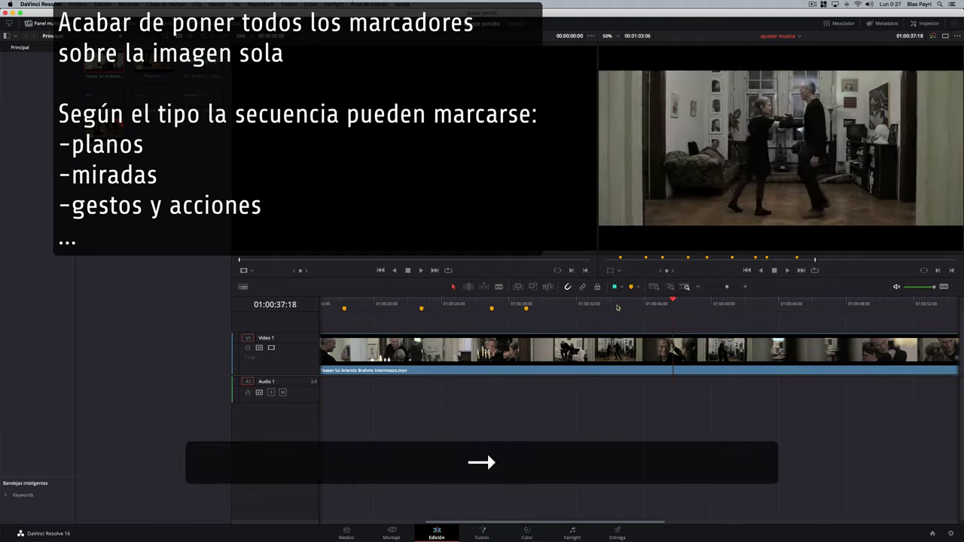
{"action": "key", "text": "m"}
{"action": "key", "text": "m"}
{"action": "key", "text": "m"}
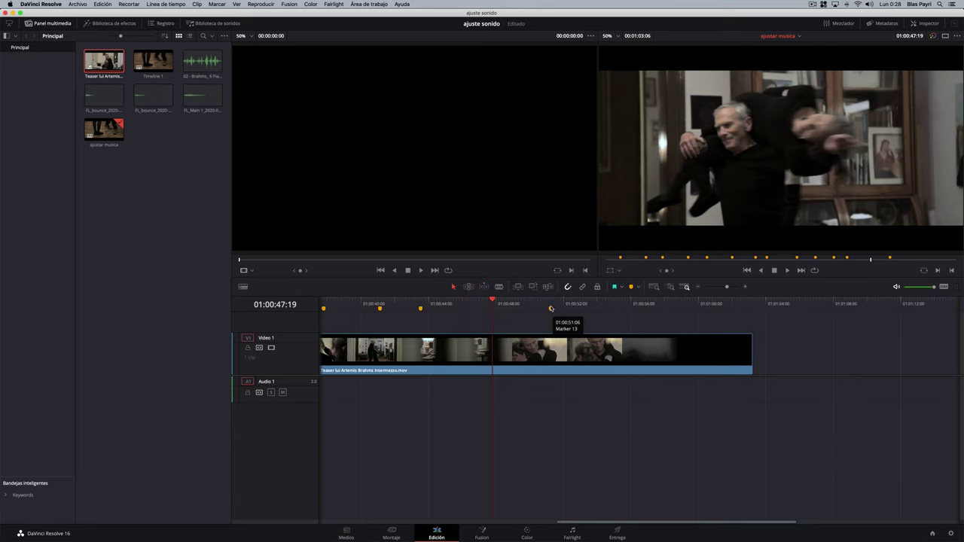
- Change the colour of the marker at 01:00:51:06 to red (Rojo)
{"action": "left_click", "coordinate": [551, 308]}
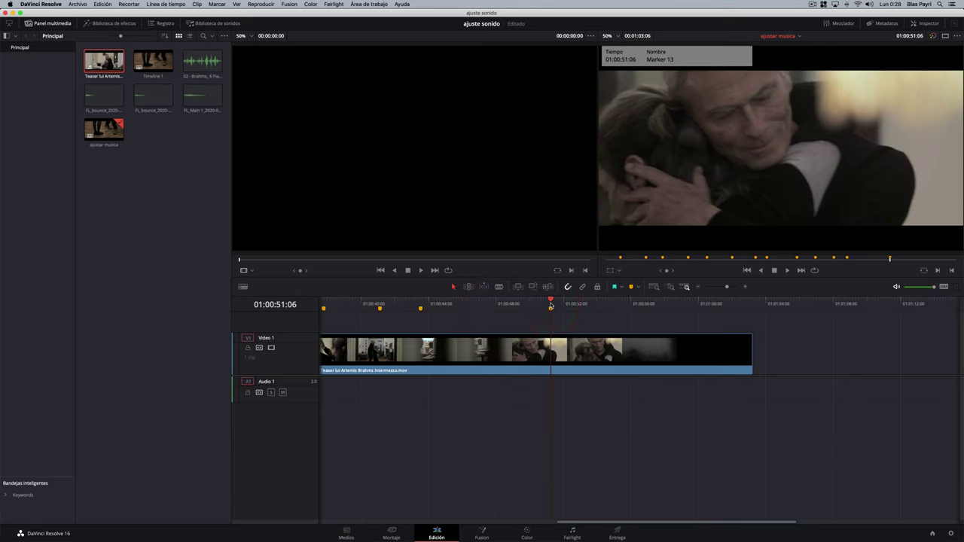
{"action": "left_click", "coordinate": [550, 309]}
{"action": "left_click", "coordinate": [638, 288]}
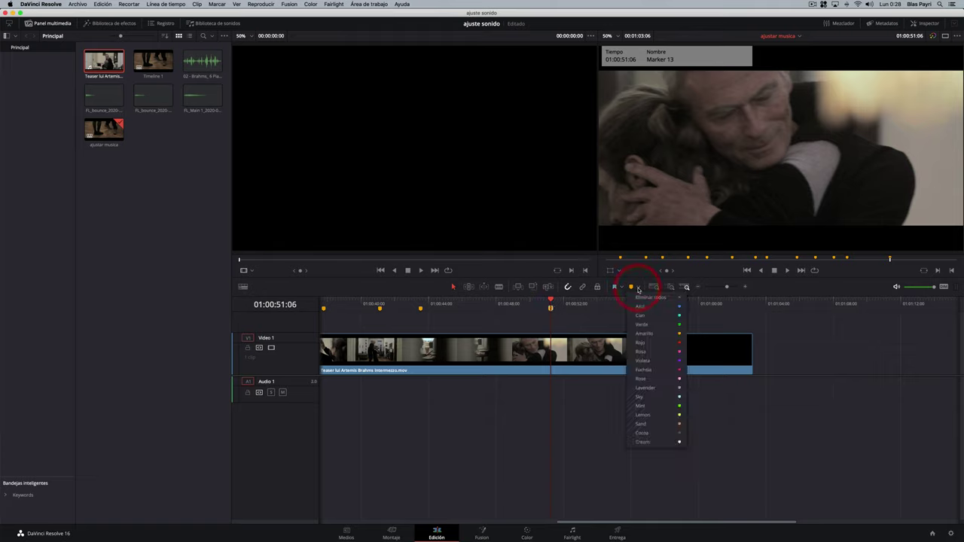
{"action": "left_click", "coordinate": [641, 315]}
{"action": "left_click", "coordinate": [638, 288]}
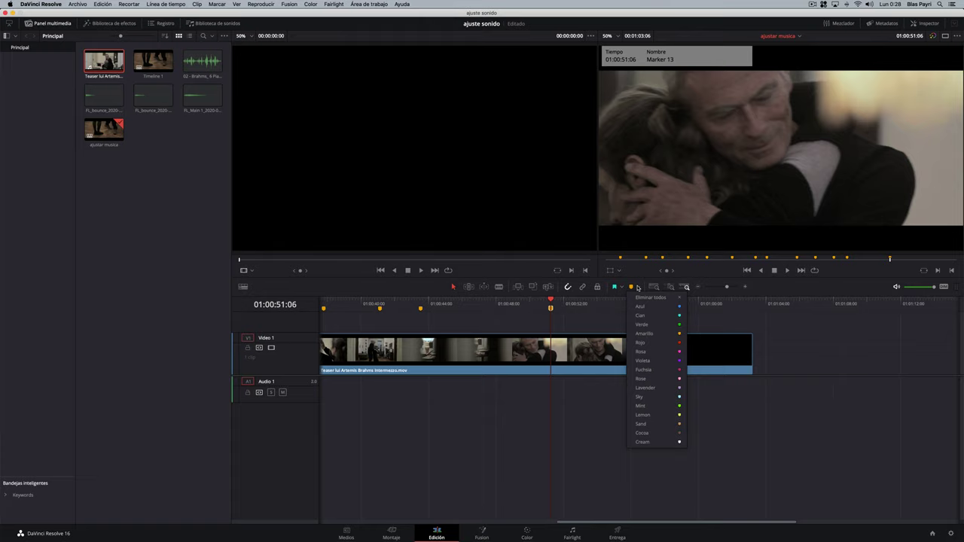
{"action": "left_click", "coordinate": [641, 343]}
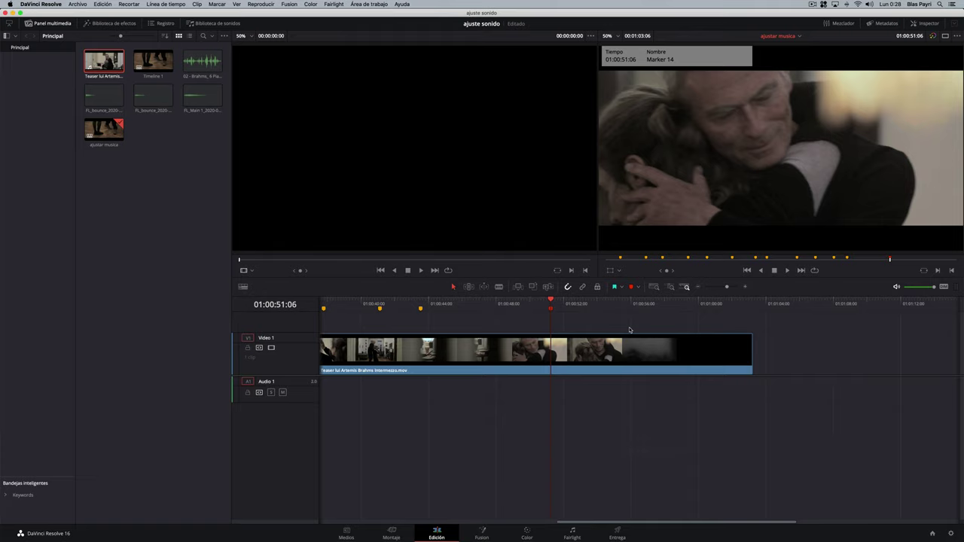
{"action": "key", "text": "super+minus"}
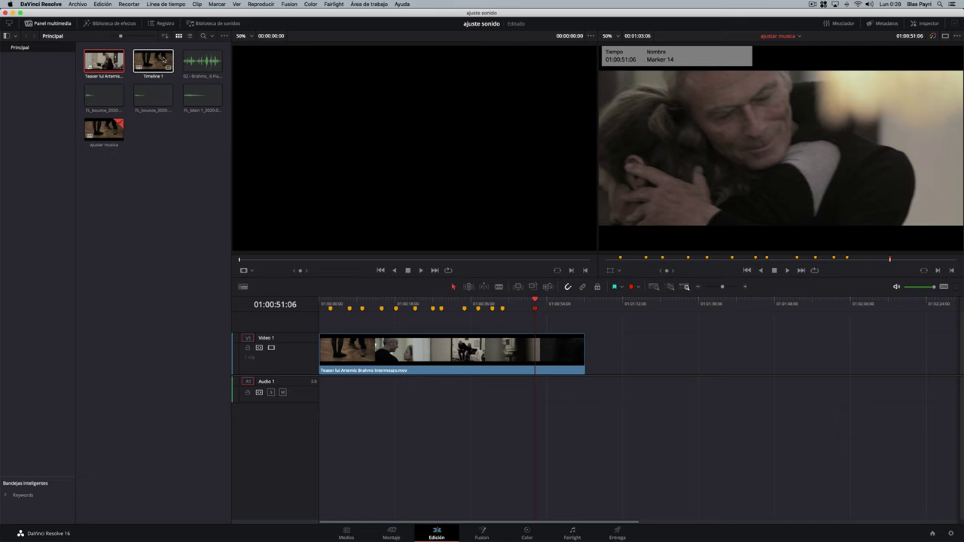
- Drop the Brahms Op.118 Intermezzo onto Audio 1 and preview it against the picture
{"action": "left_click_drag", "start_coordinate": [199, 63], "coordinate": [388, 393]}
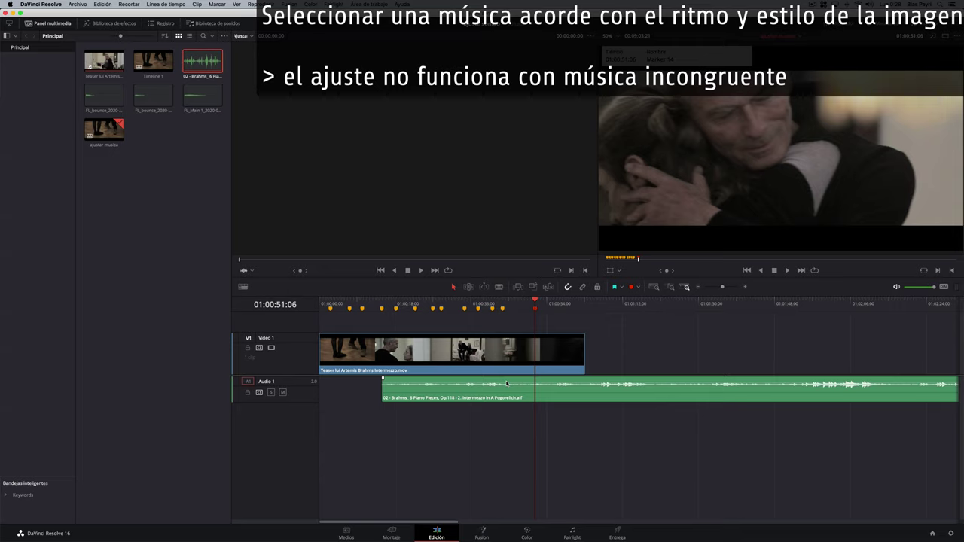
{"action": "key", "text": "space"}
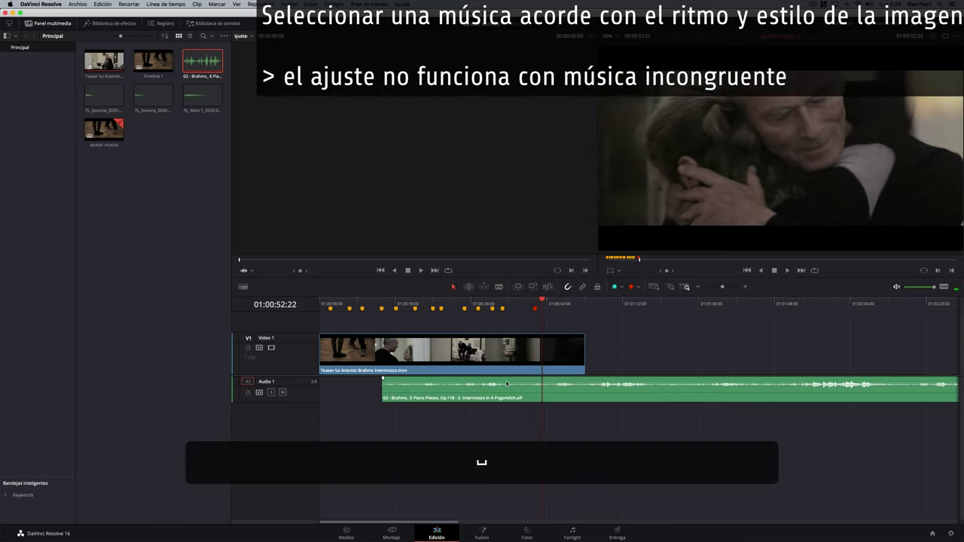
{"action": "left_click", "coordinate": [679, 305]}
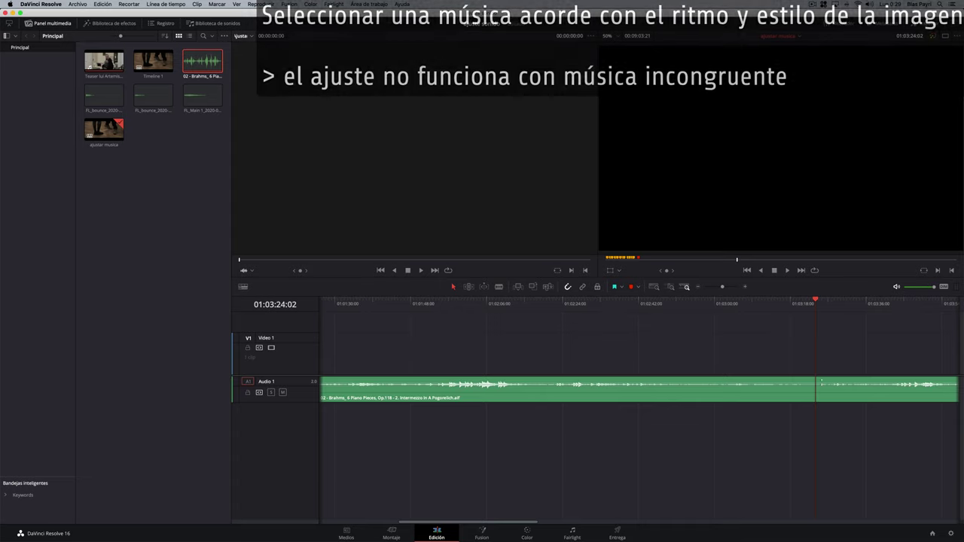
- Cut away the music's opening at 01:03:23:17 and align the rest with the video start
{"action": "key", "text": "b"}
{"action": "left_click", "coordinate": [816, 390]}
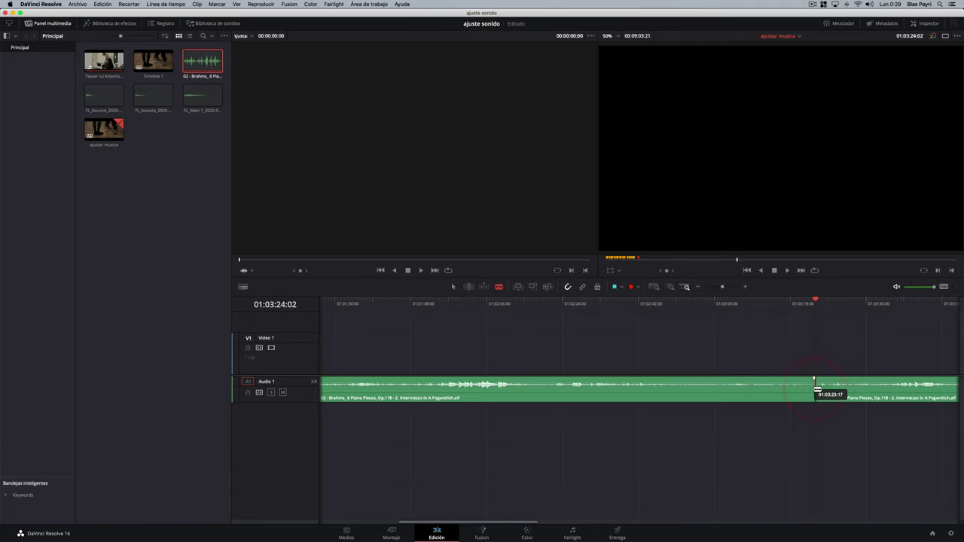
{"action": "key", "text": "a"}
{"action": "left_click", "coordinate": [809, 390]}
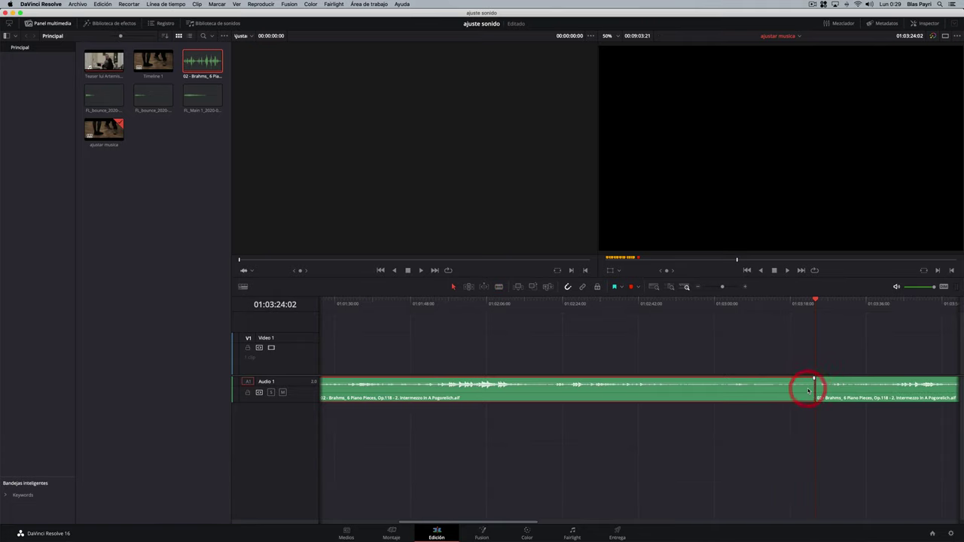
{"action": "key", "text": "BackSpace"}
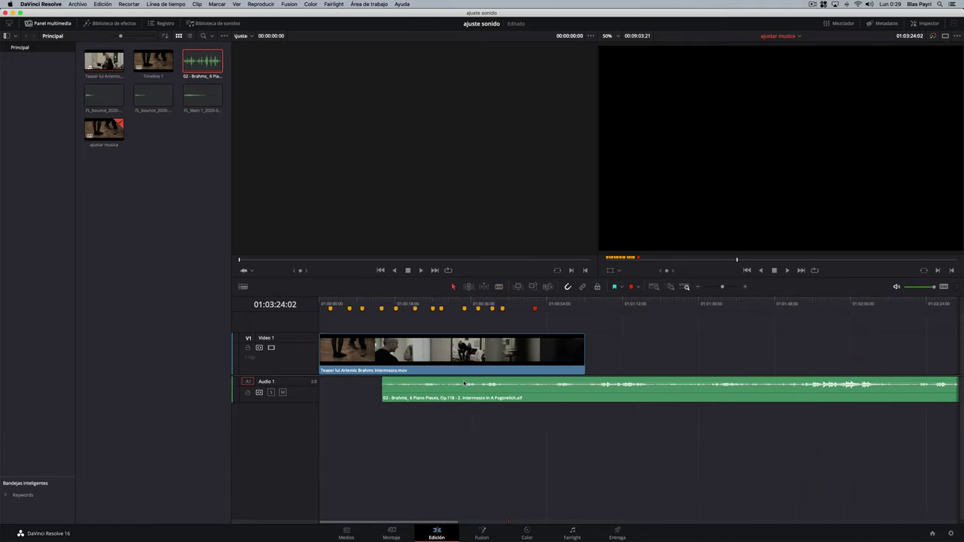
{"action": "left_click_drag", "start_coordinate": [465, 384], "coordinate": [393, 381]}
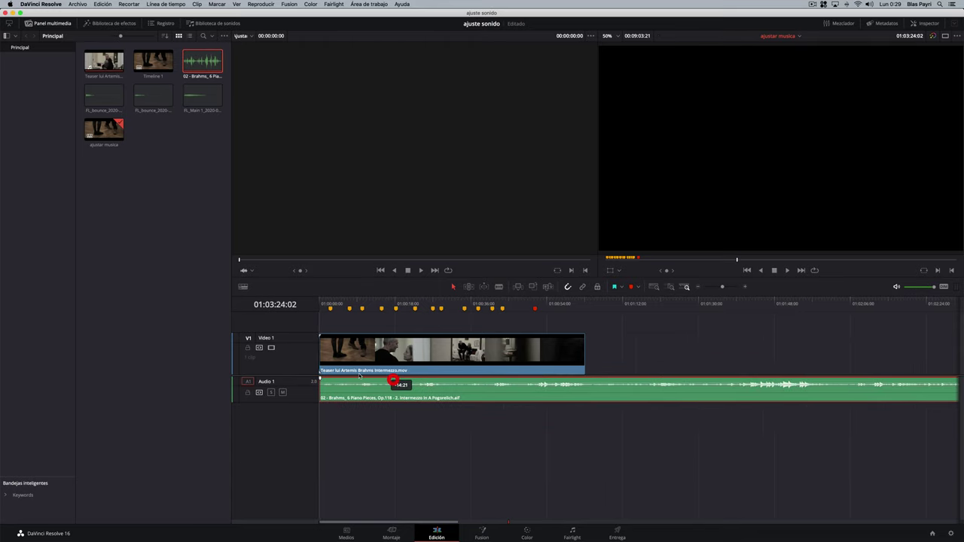
{"action": "left_click", "coordinate": [321, 306]}
{"action": "key", "text": "space"}
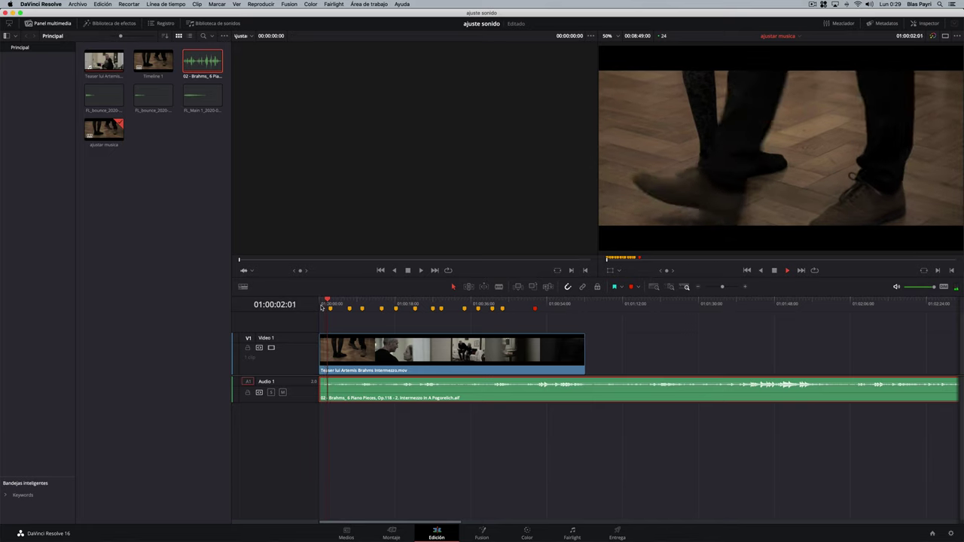
- Split the music at 01:01:10:09 and delete everything after the cut
{"action": "left_click", "coordinate": [617, 389]}
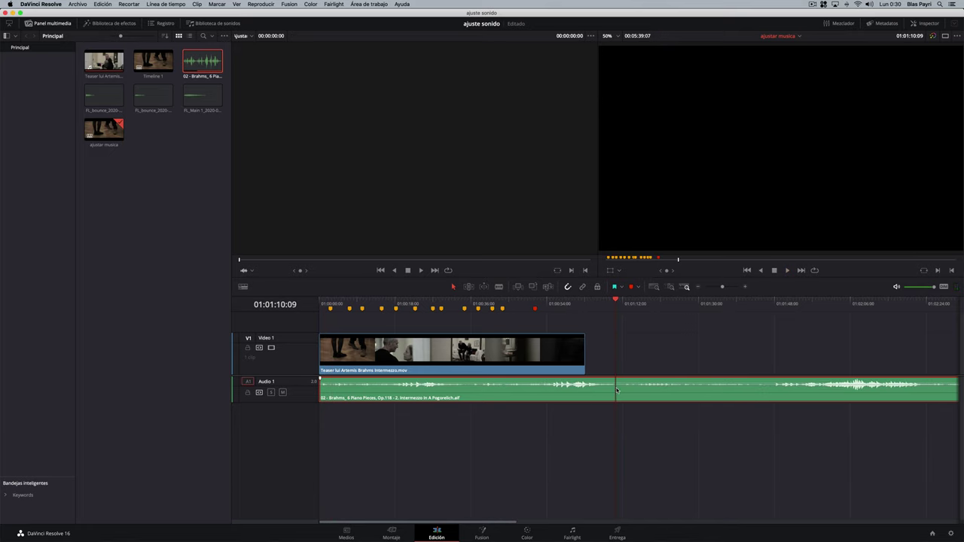
{"action": "key", "text": "b"}
{"action": "left_click", "coordinate": [619, 388]}
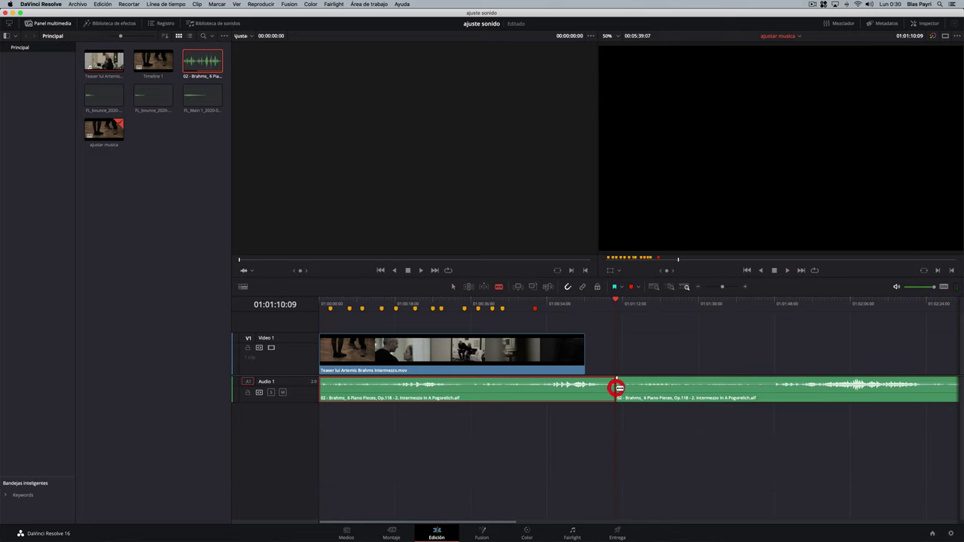
{"action": "key", "text": "a"}
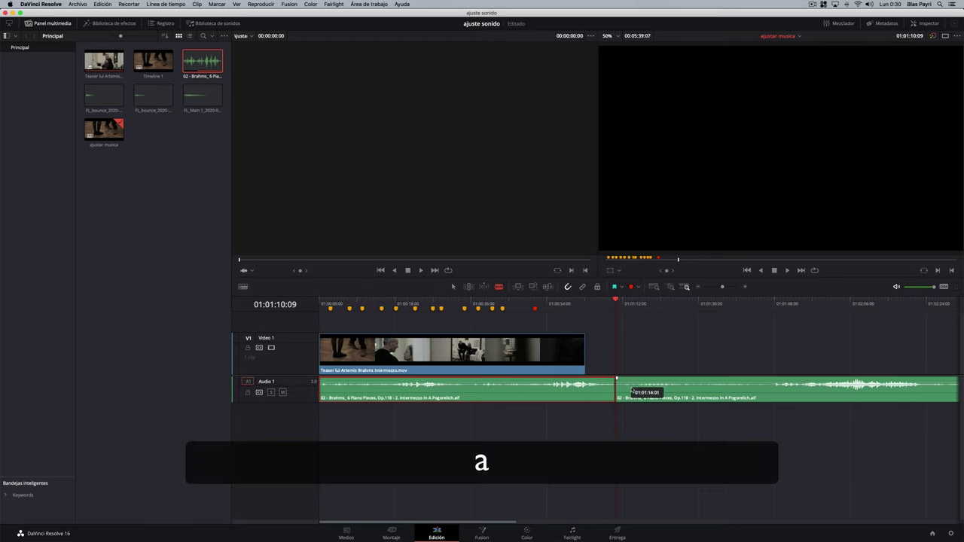
{"action": "left_click", "coordinate": [632, 389]}
{"action": "key", "text": "BackSpace"}
{"action": "key", "text": "BackSpace"}
{"action": "key", "text": "BackSpace"}
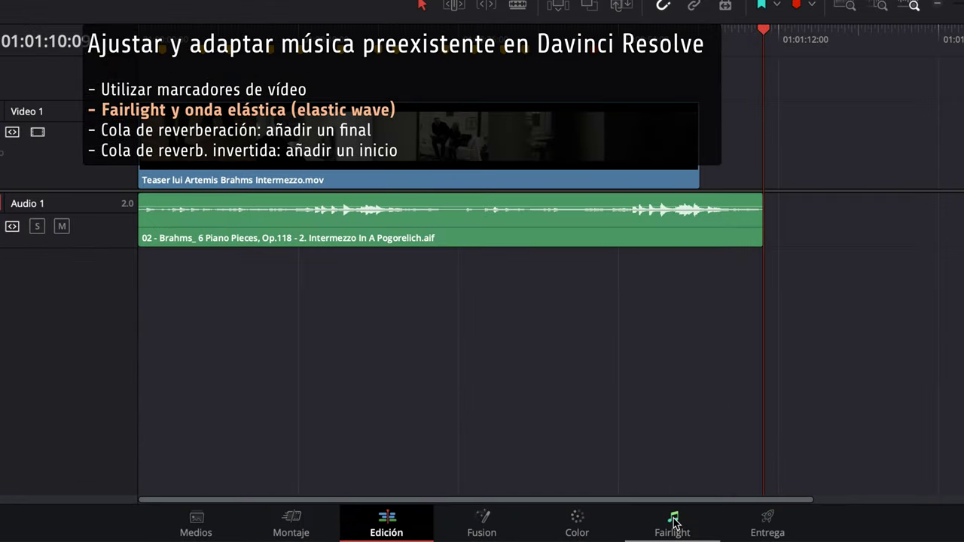
- Switch to the Fairlight page and make the Audio 1 track taller
{"action": "left_click", "coordinate": [674, 520]}
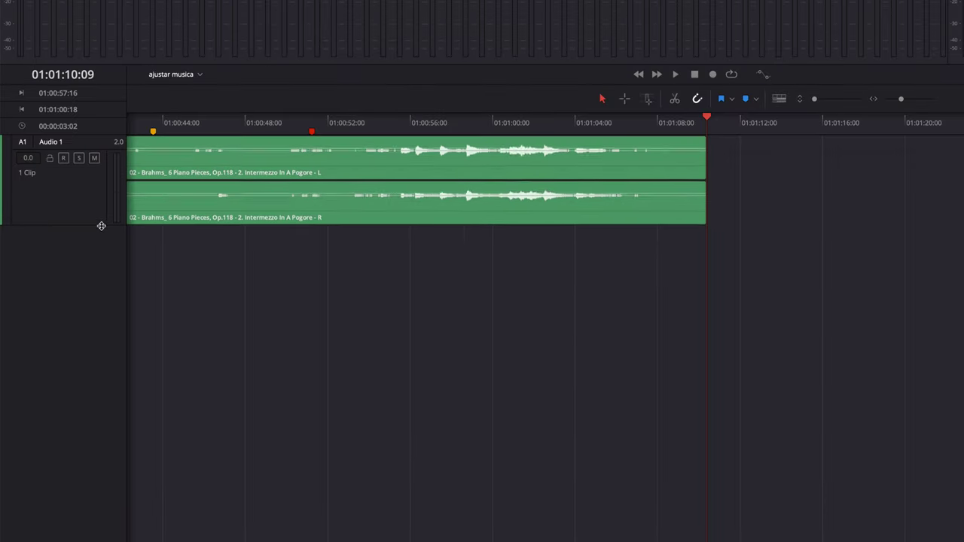
{"action": "left_click_drag", "start_coordinate": [101, 226], "coordinate": [110, 335]}
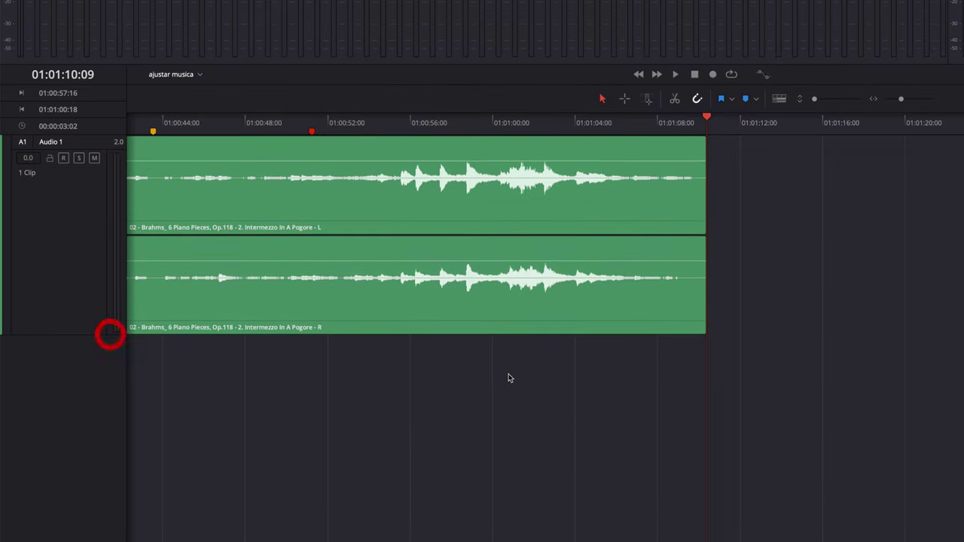
{"action": "scroll", "coordinate": [509, 378], "scroll_direction": "left", "scroll_amount": 5}
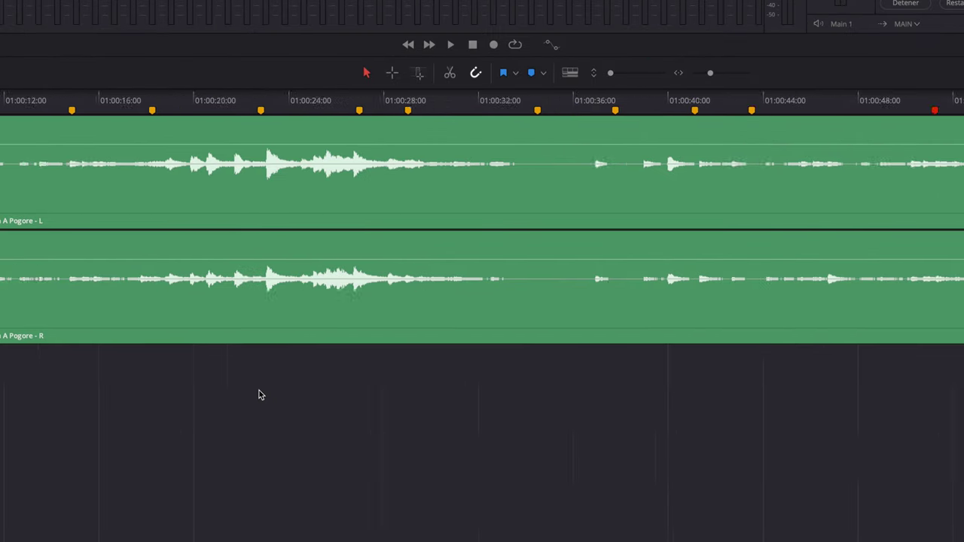
{"action": "scroll", "coordinate": [259, 390], "scroll_direction": "left", "scroll_amount": 2}
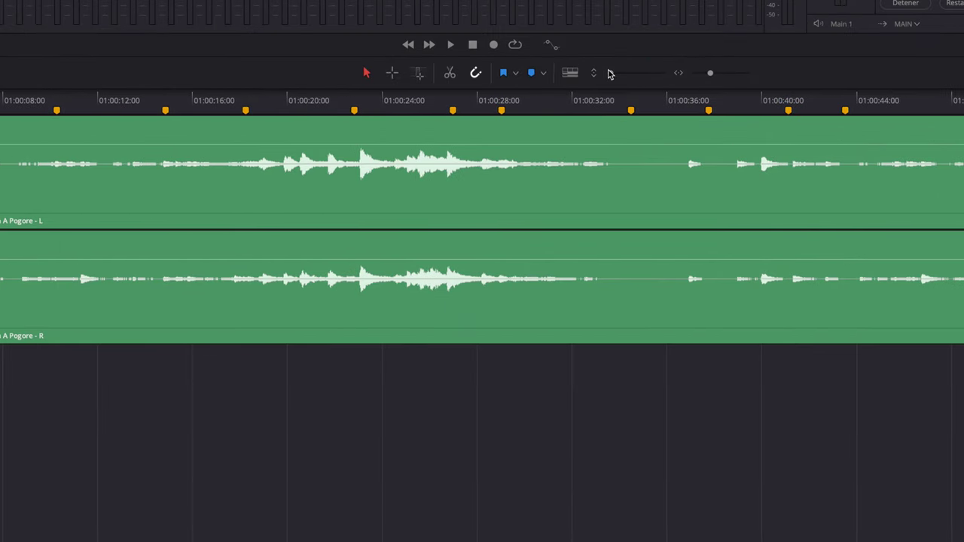
- Zoom the timeline out and back in around the Brahms clip's end at 01:01:10:09
{"action": "left_click_drag", "start_coordinate": [610, 73], "coordinate": [629, 73]}
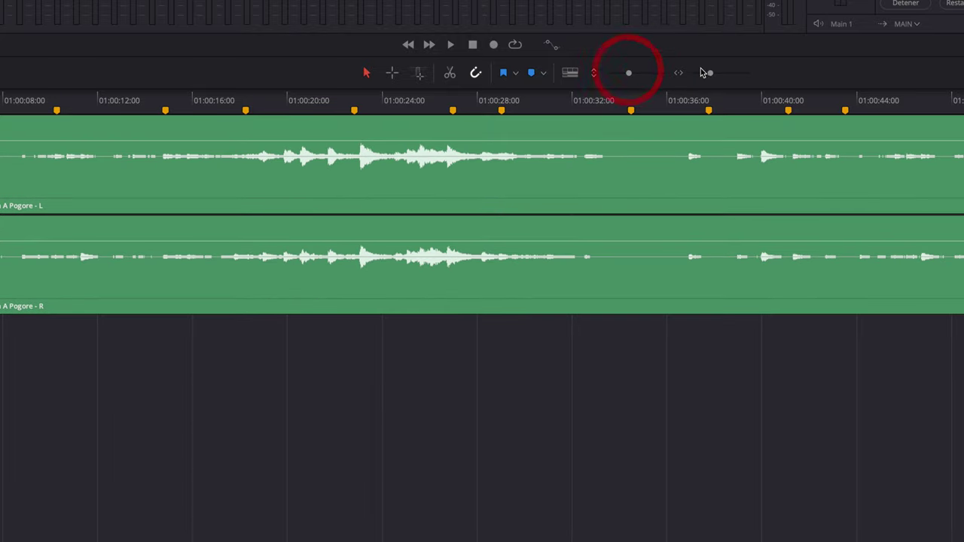
{"action": "left_click_drag", "start_coordinate": [710, 73], "coordinate": [709, 73]}
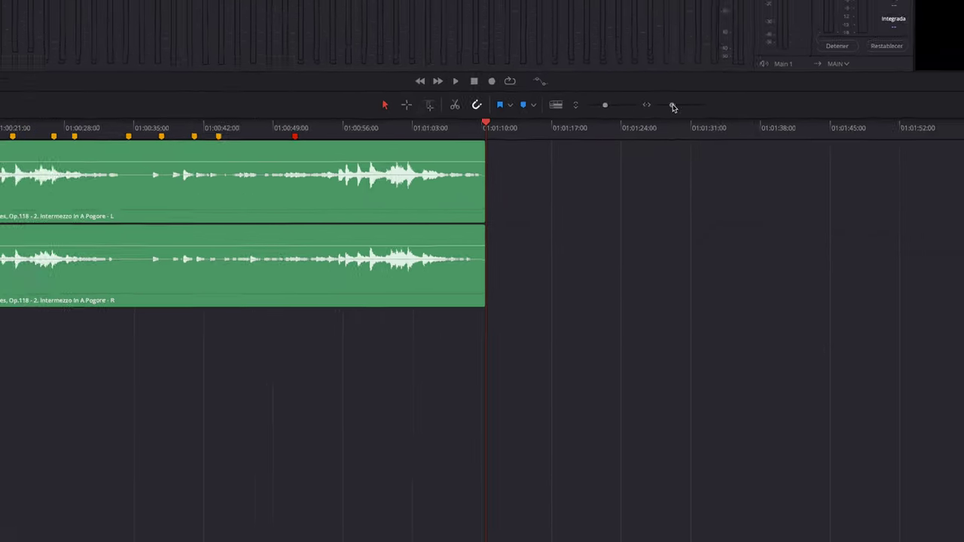
{"action": "left_click", "coordinate": [619, 154]}
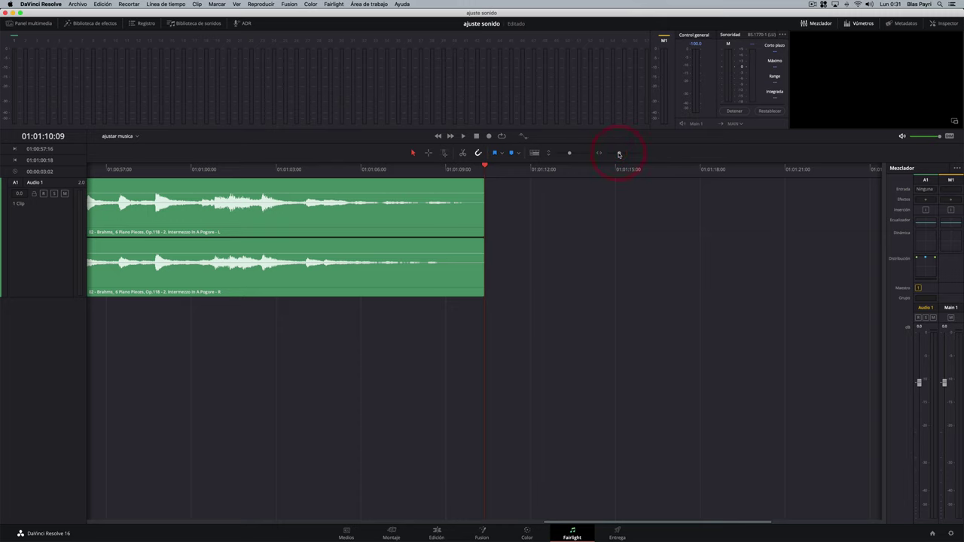
- Enable Onda elástica (Elastic Wave) on the Brahms music clip from its right-click menu
{"action": "scroll", "coordinate": [407, 365], "scroll_direction": "left", "scroll_amount": 10}
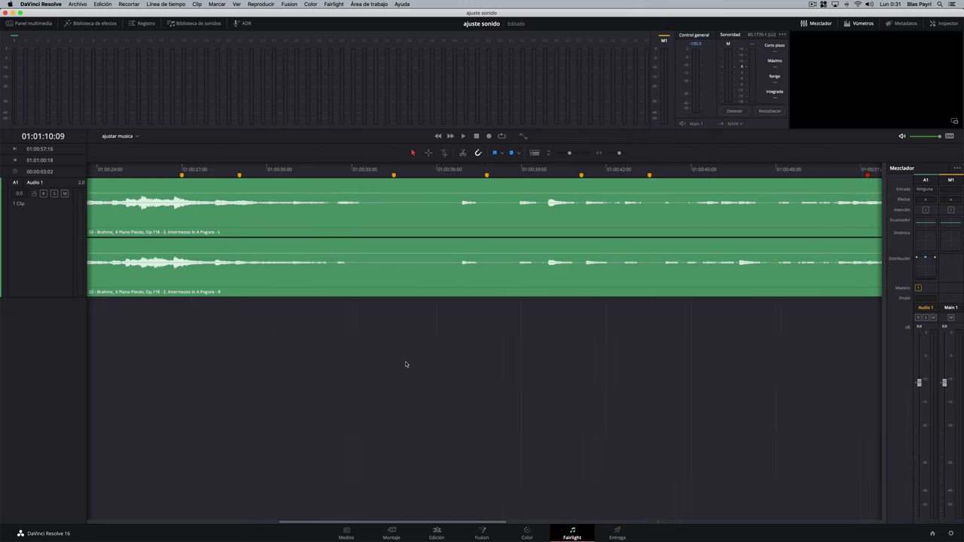
{"action": "right_click", "coordinate": [405, 364]}
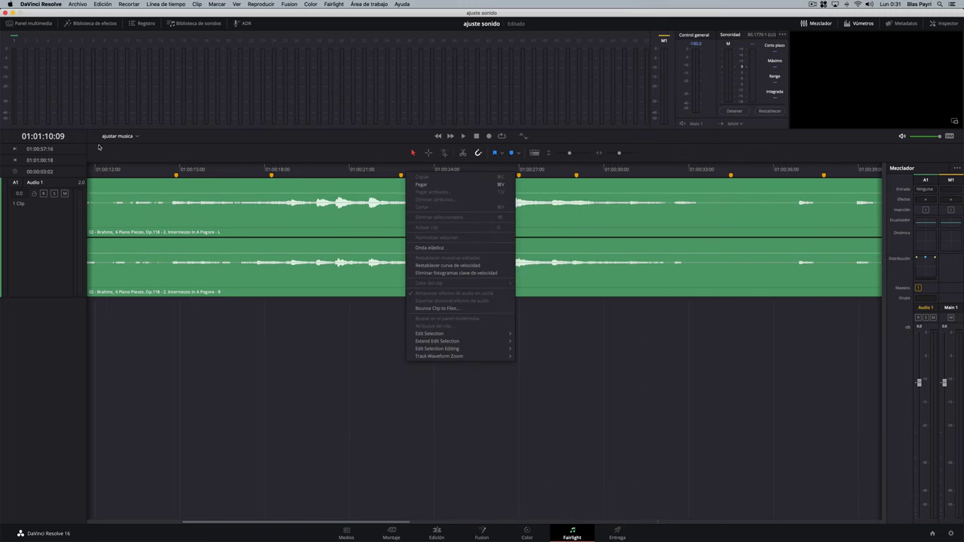
{"action": "left_click", "coordinate": [345, 348]}
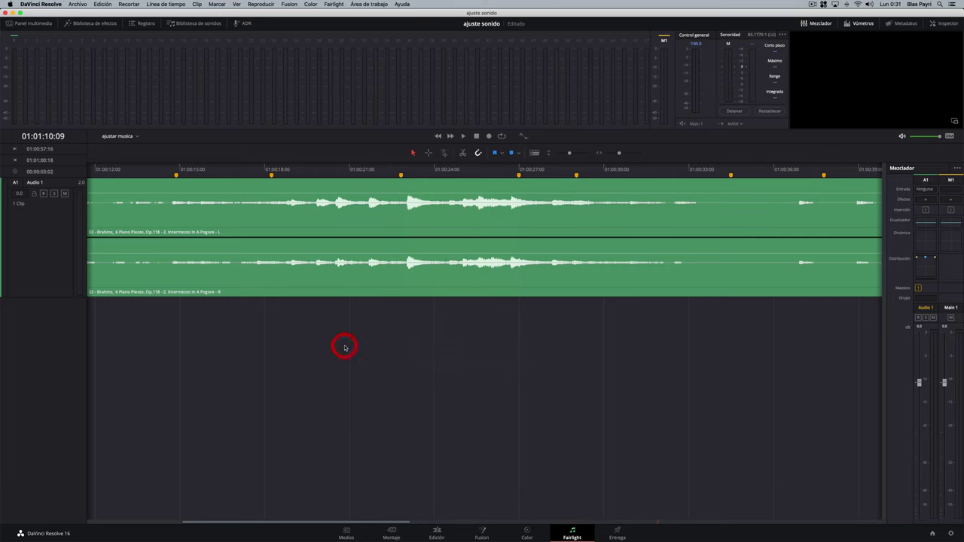
{"action": "right_click", "coordinate": [100, 182]}
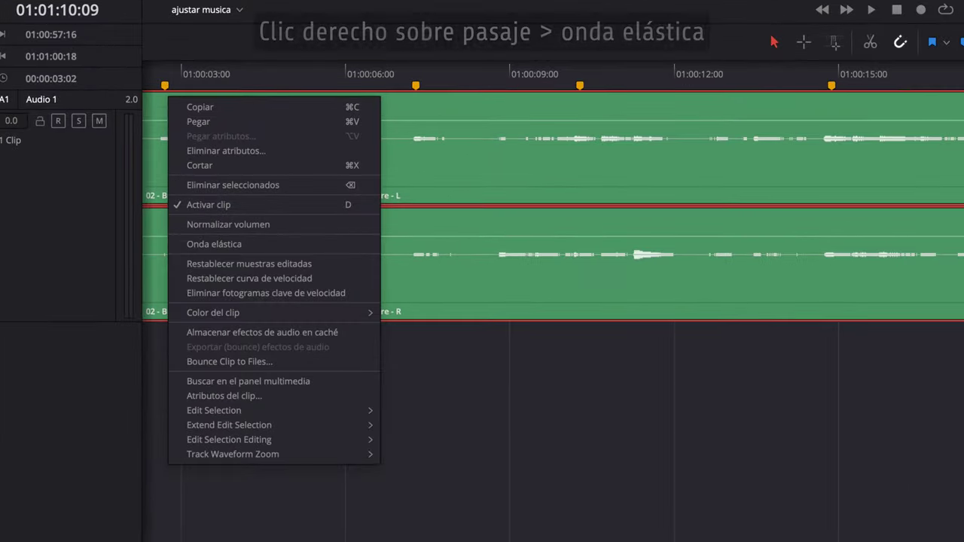
{"action": "left_click", "coordinate": [469, 282]}
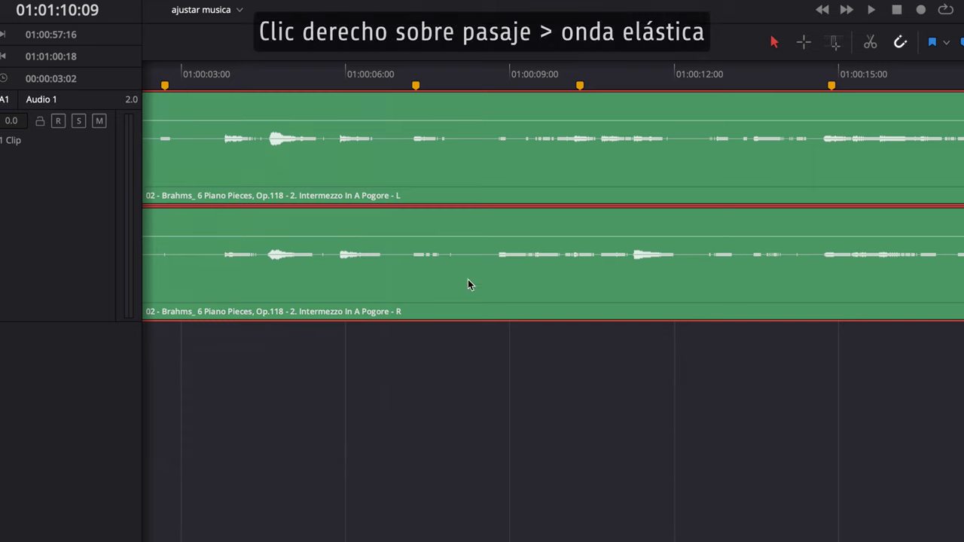
{"action": "right_click", "coordinate": [200, 111]}
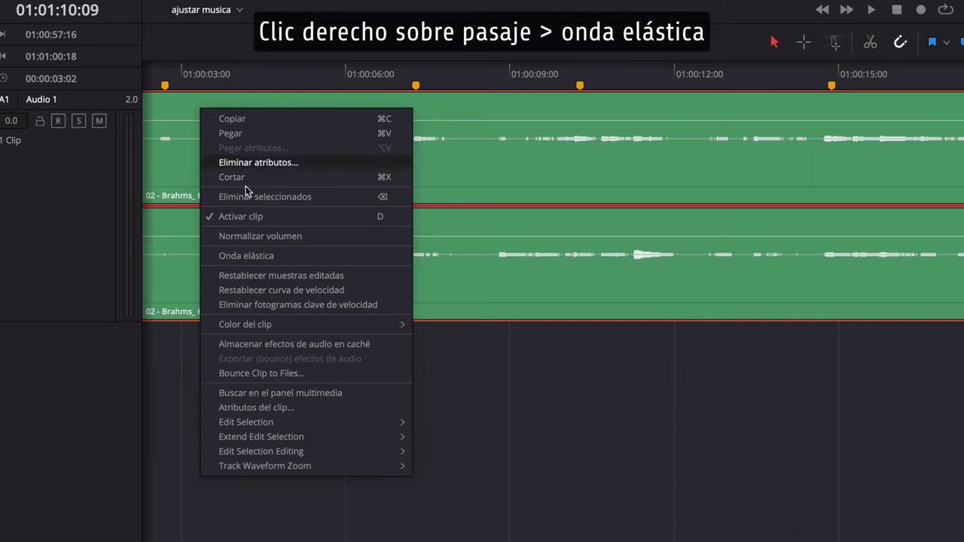
{"action": "left_click", "coordinate": [248, 255]}
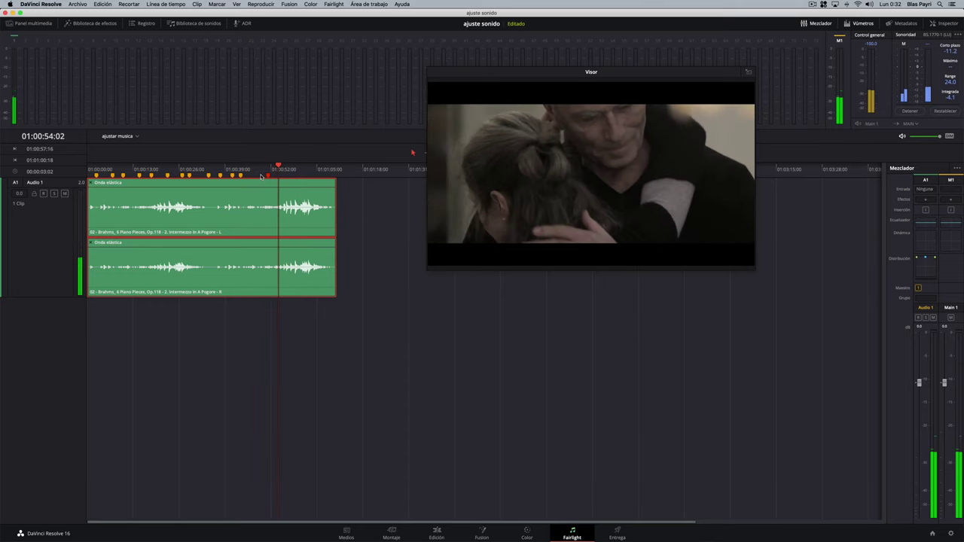
- Drag the Brahms clip's elastic-wave end left so the music finishes before 01:00:52
{"action": "key", "text": "space"}
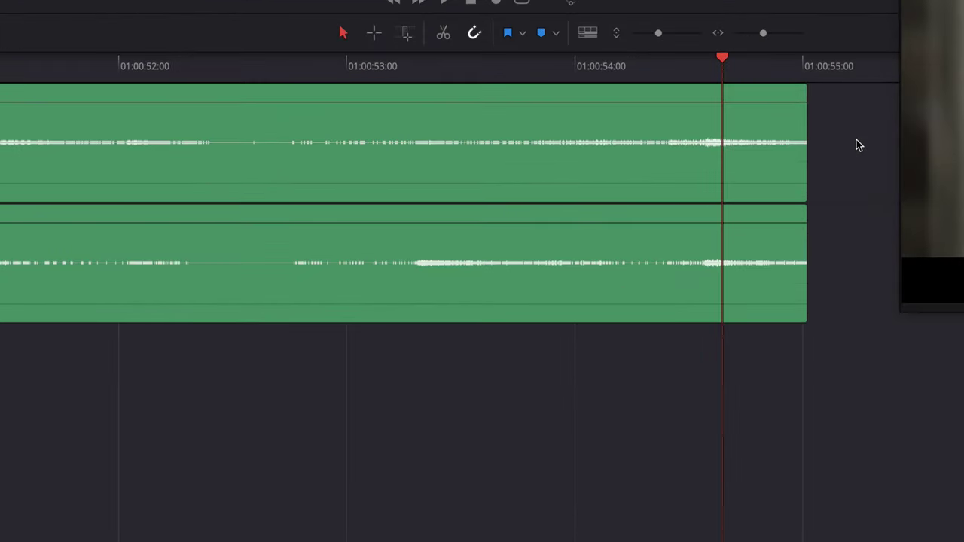
{"action": "left_click", "coordinate": [668, 208]}
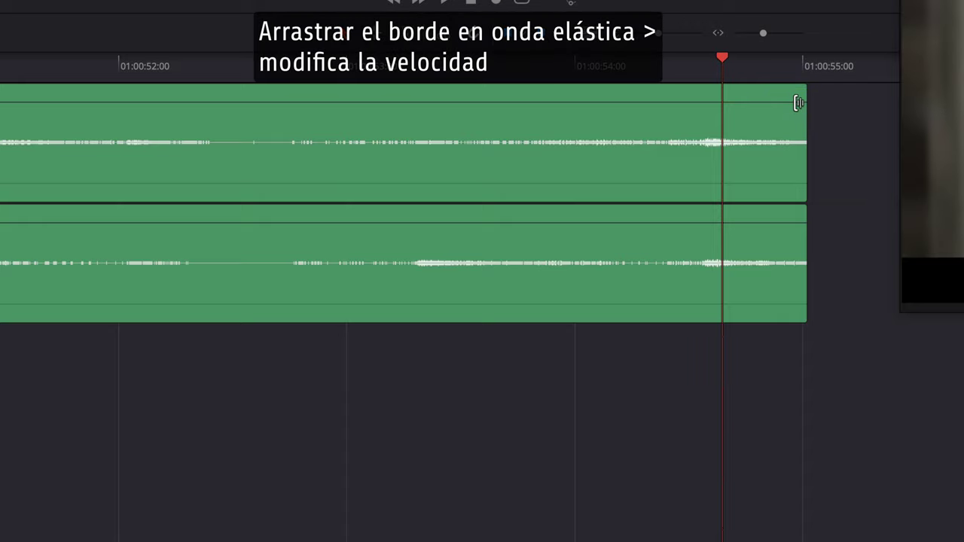
{"action": "left_click", "coordinate": [788, 102]}
{"action": "mouse_move", "coordinate": [789, 103]}
{"action": "left_mouse_down"}
{"action": "mouse_move", "coordinate": [391, 96]}
{"action": "mouse_move", "coordinate": [268, 165]}
{"action": "mouse_move", "coordinate": [285, 186]}
{"action": "left_mouse_up"}
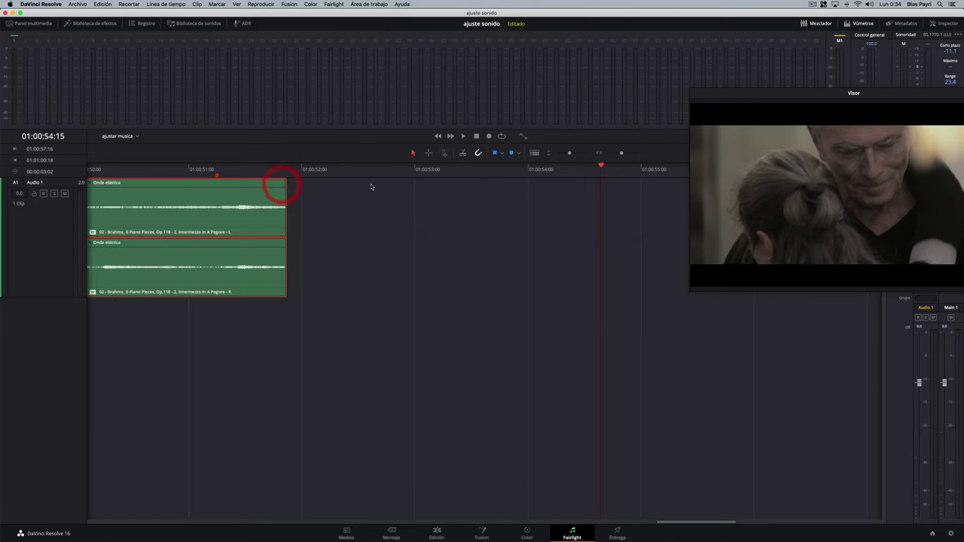
- Play back the sped-up ending of the music to check it
{"action": "scroll", "coordinate": [374, 190], "scroll_direction": "left", "scroll_amount": 5}
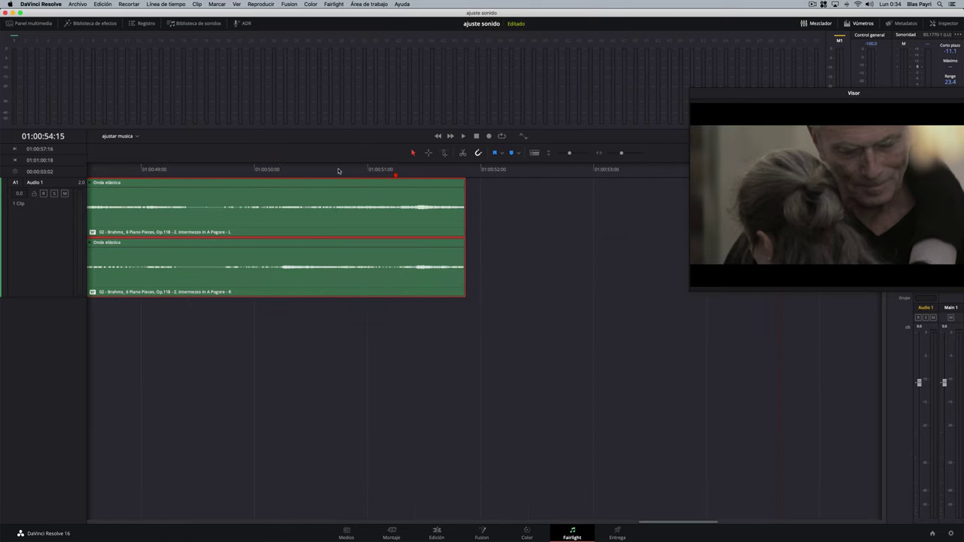
{"action": "left_click", "coordinate": [359, 174]}
{"action": "key", "text": "space"}
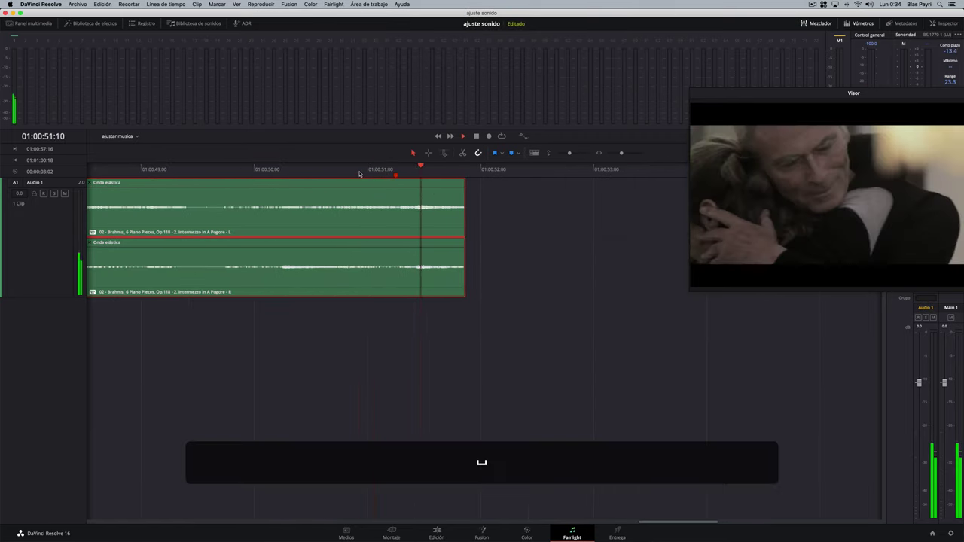
{"action": "key", "text": "space"}
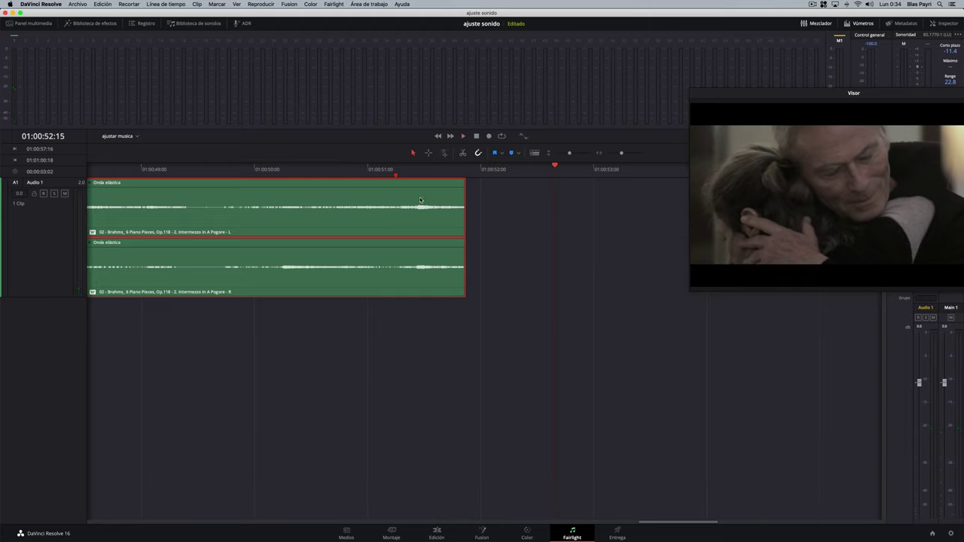
{"action": "key", "text": "super"}
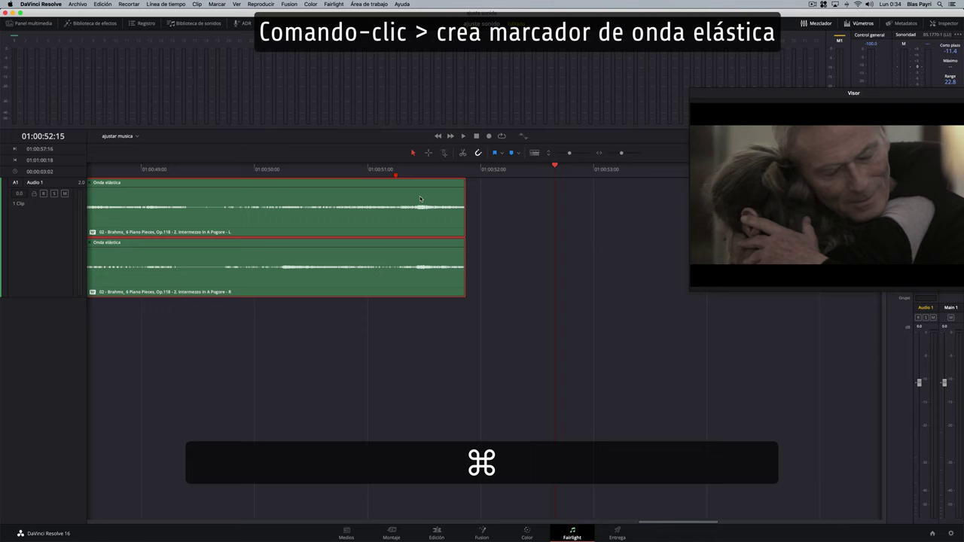
- Add an elastic-wave marker on the loud accent, stretch it onto the timeline marker, and preview
{"action": "left_click", "coordinate": [422, 200], "text": "super"}
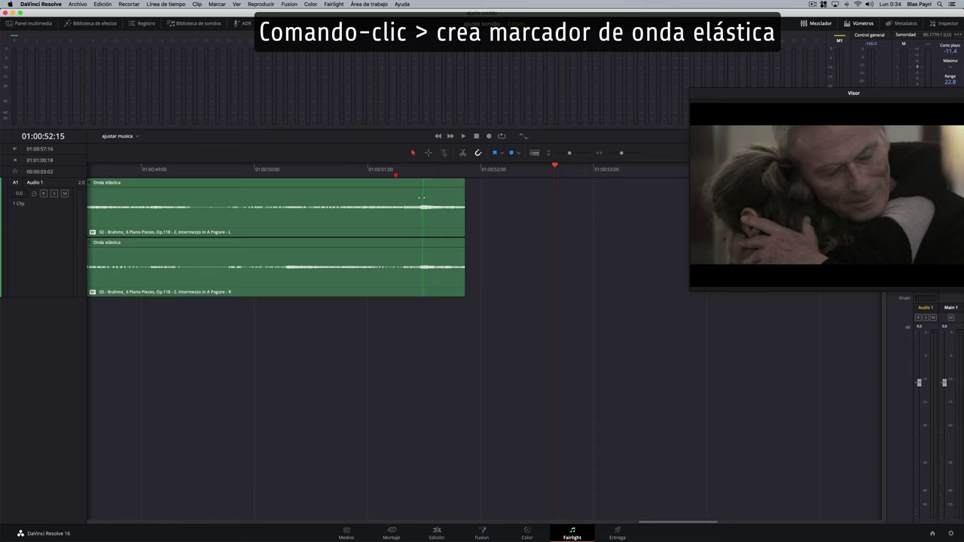
{"action": "left_click_drag", "start_coordinate": [422, 198], "coordinate": [395, 198]}
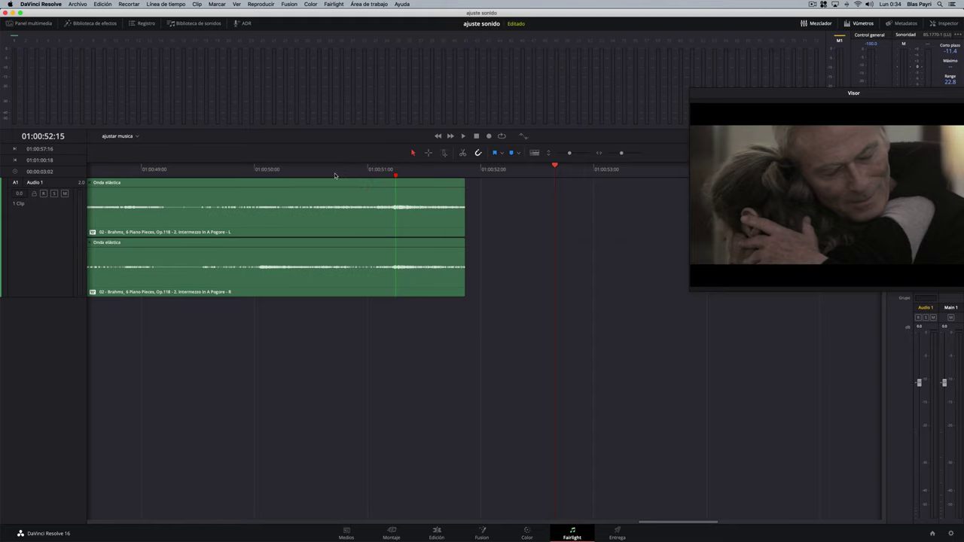
{"action": "left_click_drag", "start_coordinate": [908, 93], "coordinate": [752, 90]}
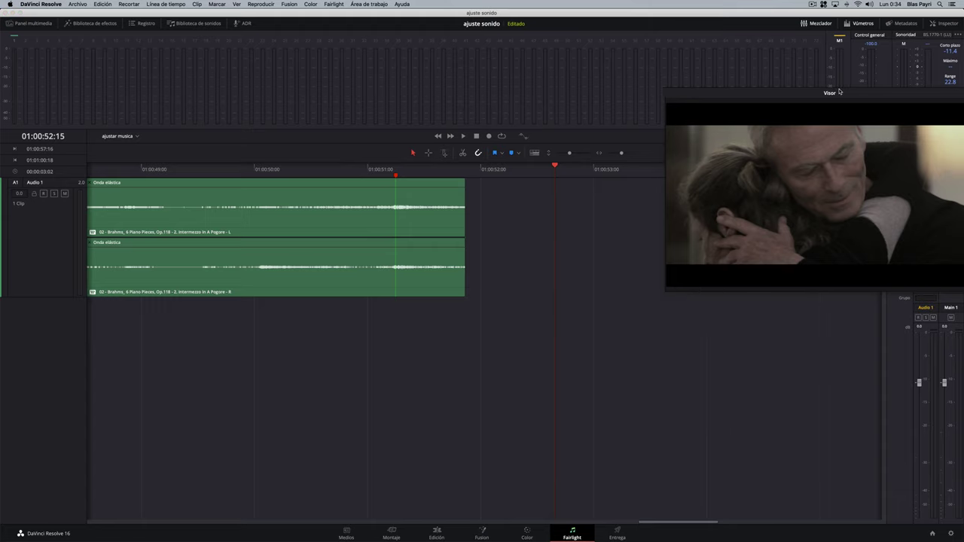
{"action": "left_click", "coordinate": [363, 173]}
{"action": "key", "text": "space"}
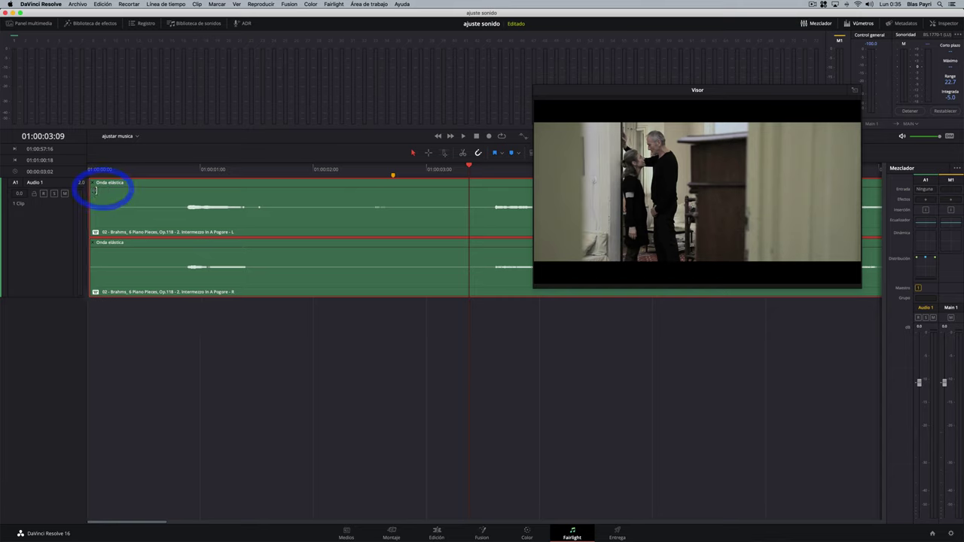
- Shift the music to start near 01:00:02 and mark its opening note with an elastic-wave marker
{"action": "left_click_drag", "start_coordinate": [89, 190], "coordinate": [297, 201]}
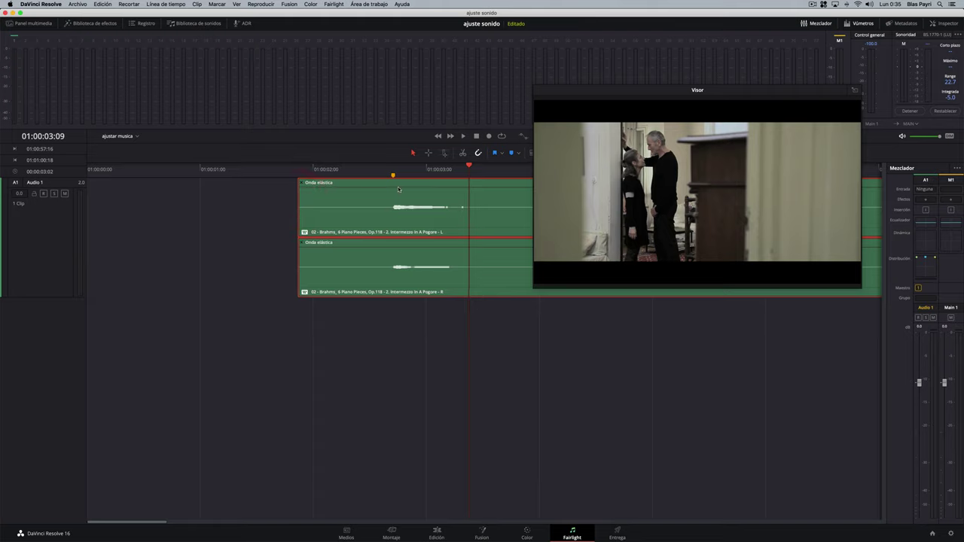
{"action": "key", "text": "super"}
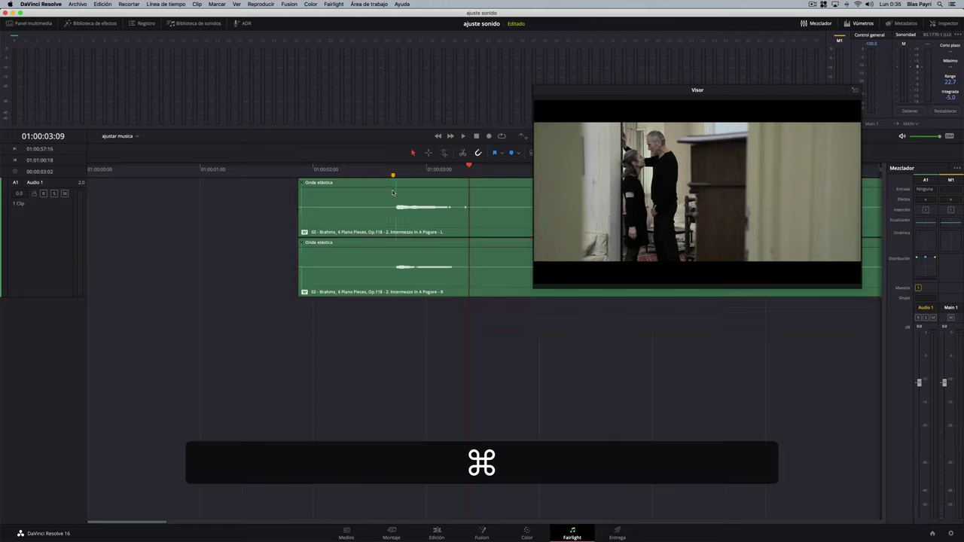
{"action": "left_click", "coordinate": [391, 189], "text": "super"}
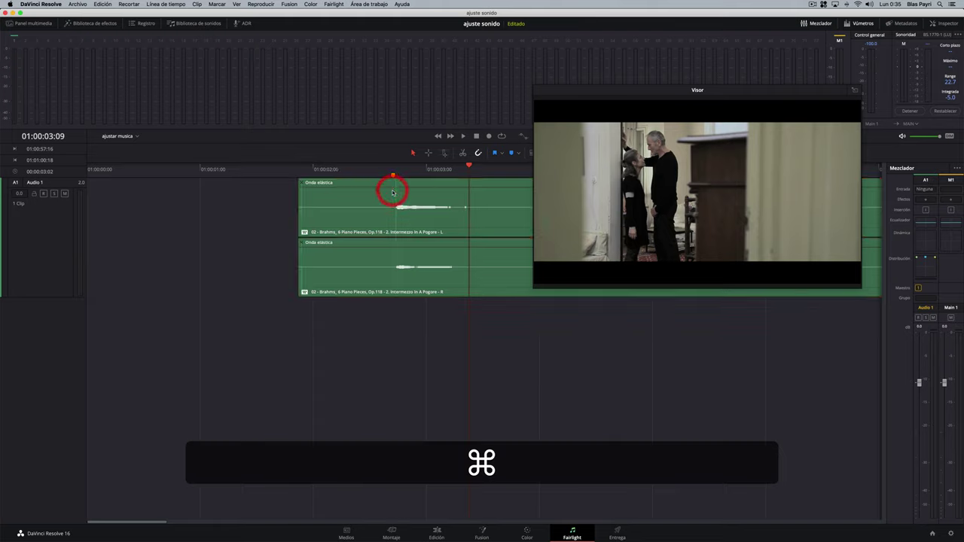
{"action": "left_click", "coordinate": [346, 175]}
{"action": "key", "text": "space"}
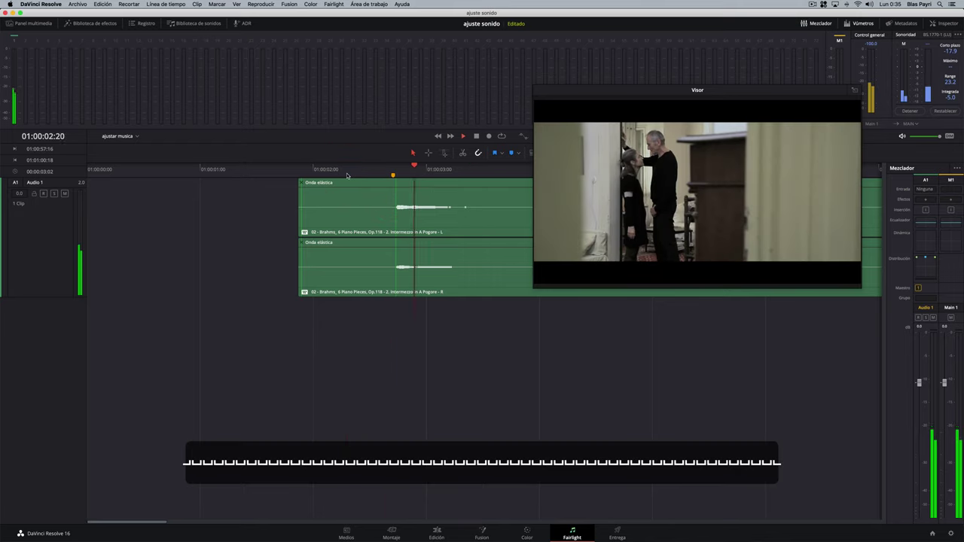
{"action": "key", "text": "space"}
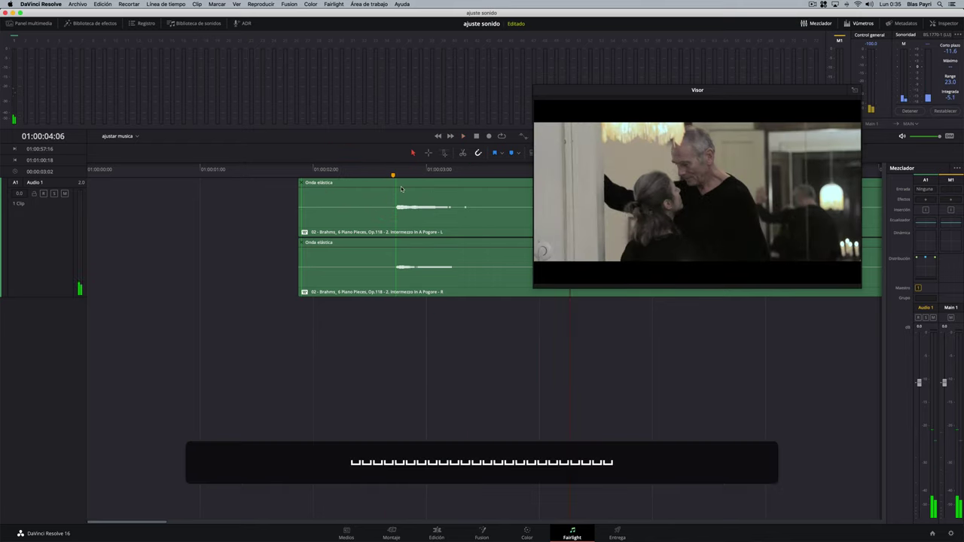
- Nudge the opening note onto the orange timeline marker and play the adjusted beginning
{"action": "left_click_drag", "start_coordinate": [395, 185], "coordinate": [392, 185]}
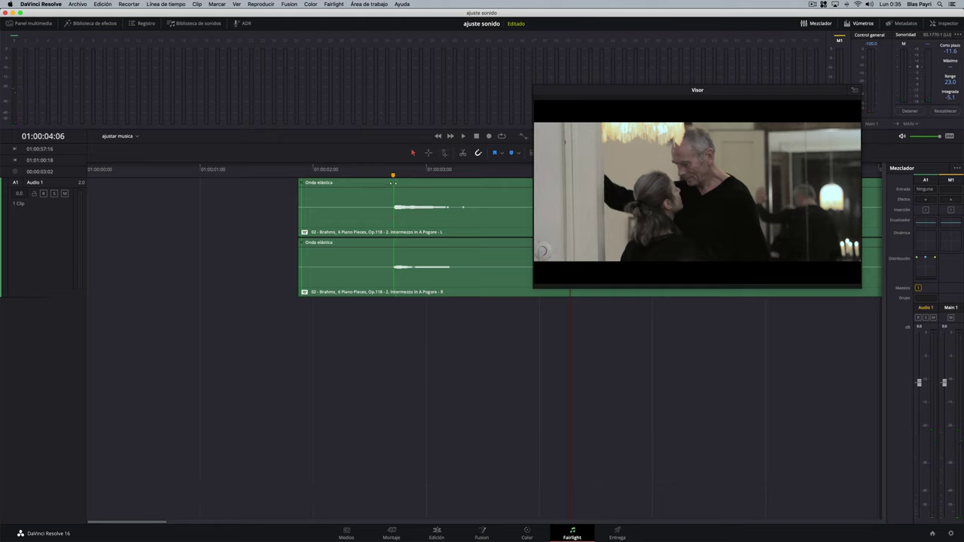
{"action": "left_click", "coordinate": [370, 177]}
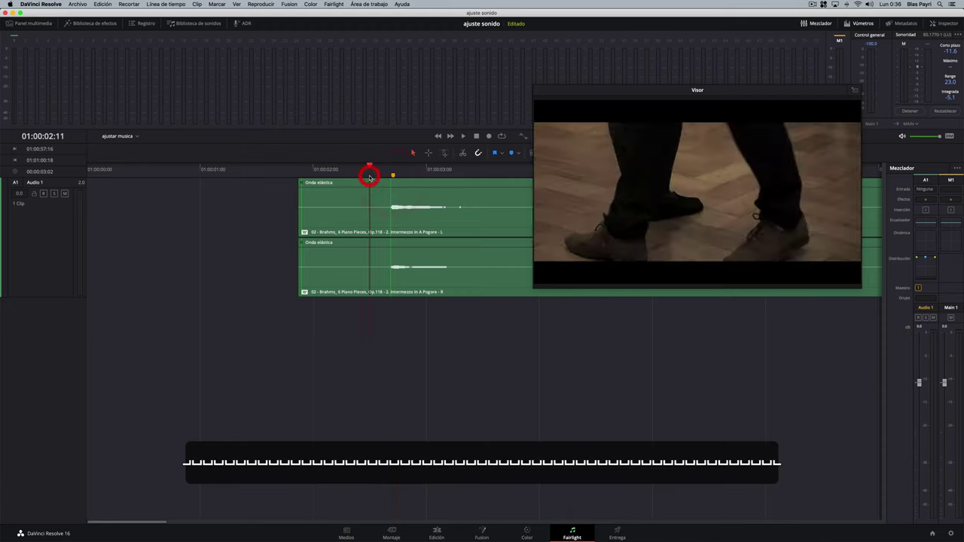
{"action": "key", "text": "space"}
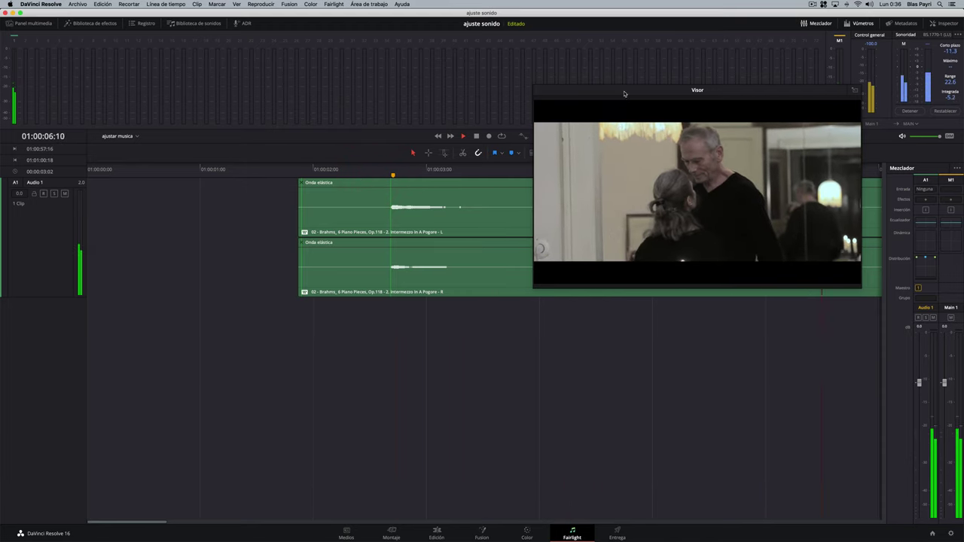
{"action": "key", "text": "space"}
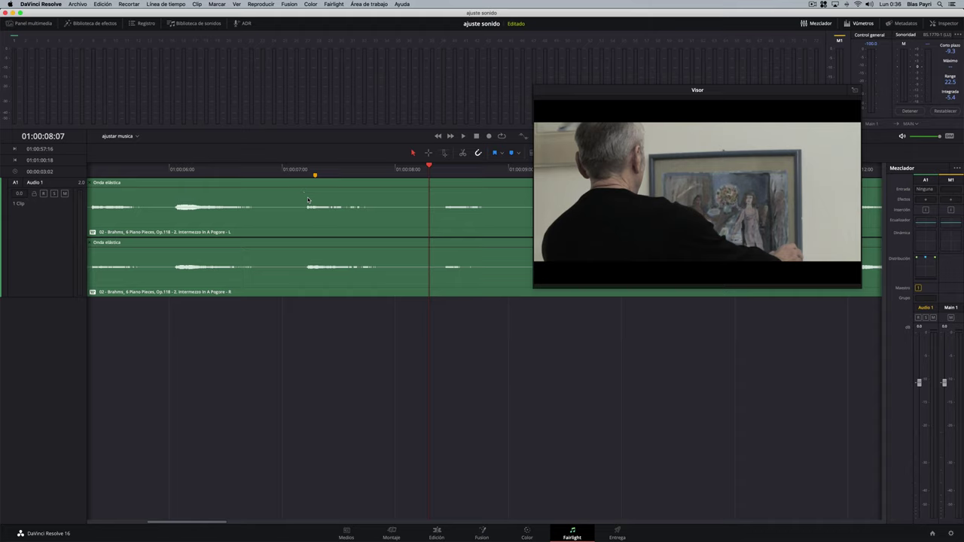
- Warp the music so its accent lands on the marker near 01:00:07, then play it back
{"action": "key", "text": "super"}
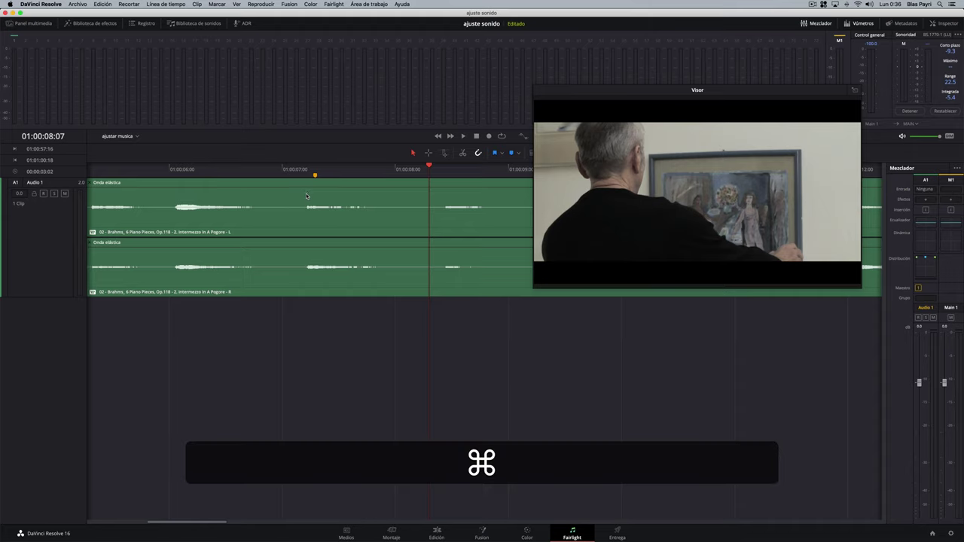
{"action": "left_click", "coordinate": [306, 196]}
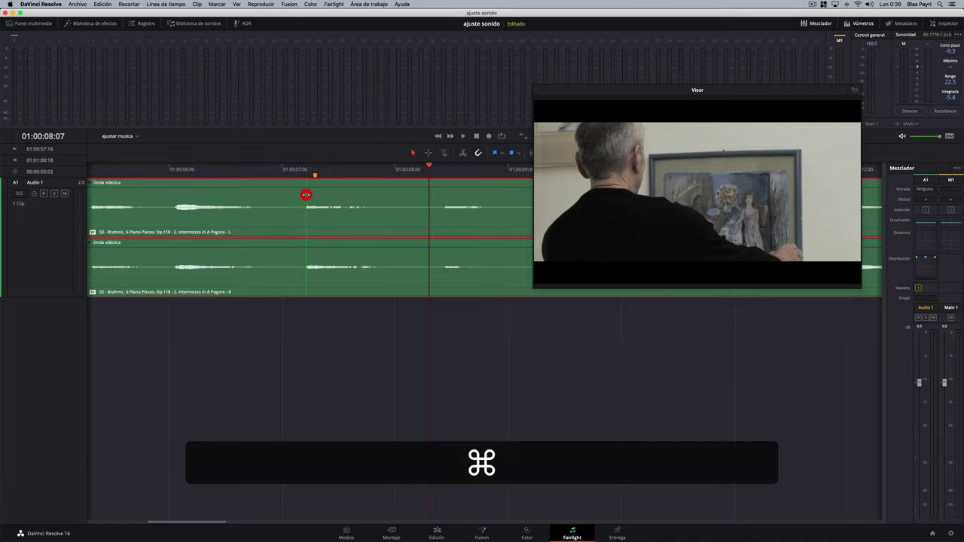
{"action": "left_click_drag", "start_coordinate": [306, 196], "coordinate": [313, 195]}
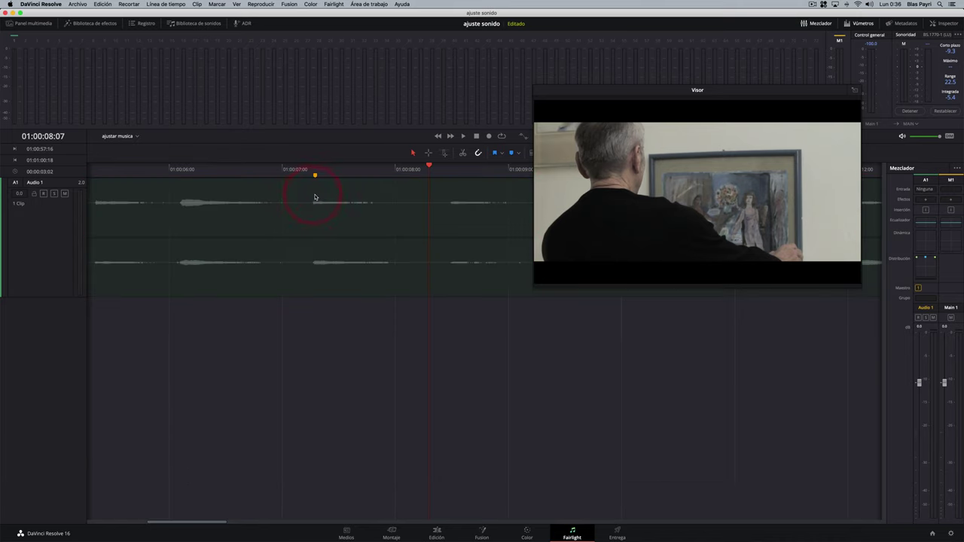
{"action": "left_click", "coordinate": [312, 194]}
{"action": "left_click_drag", "start_coordinate": [313, 194], "coordinate": [315, 194]}
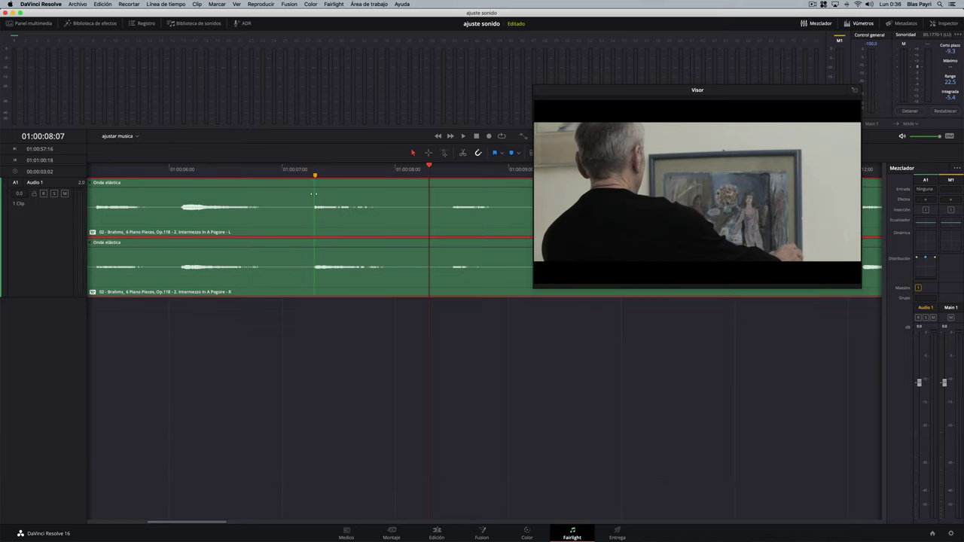
{"action": "left_click", "coordinate": [313, 193]}
{"action": "left_click", "coordinate": [258, 172]}
{"action": "key", "text": "space"}
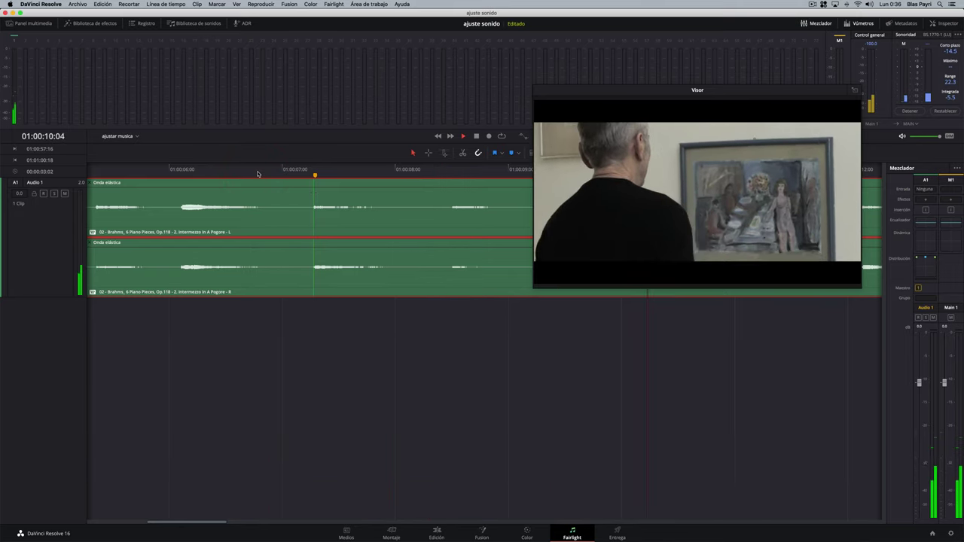
{"action": "key", "text": "space"}
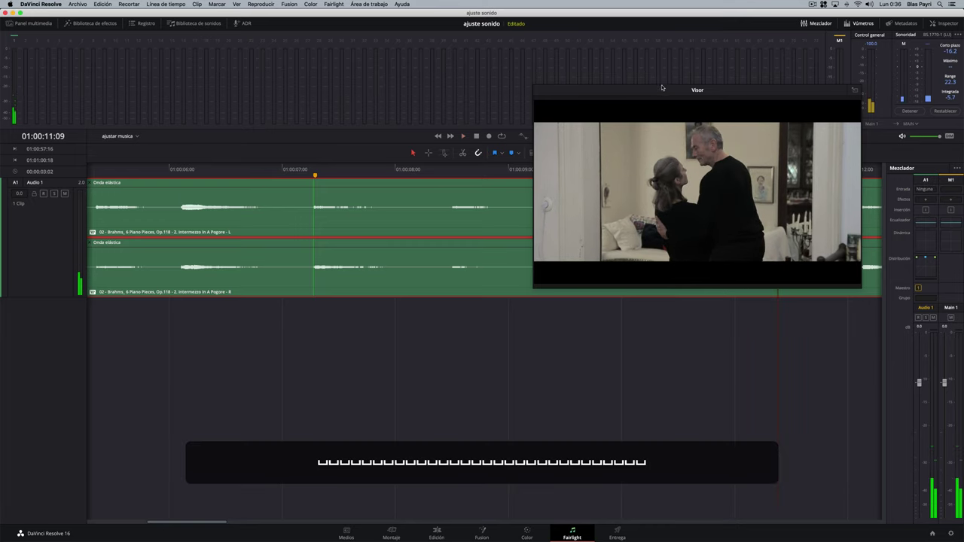
- Stretch the next accent onto the 01:00:10 marker and play back to check the alignment
{"action": "left_click_drag", "start_coordinate": [653, 90], "coordinate": [342, 312]}
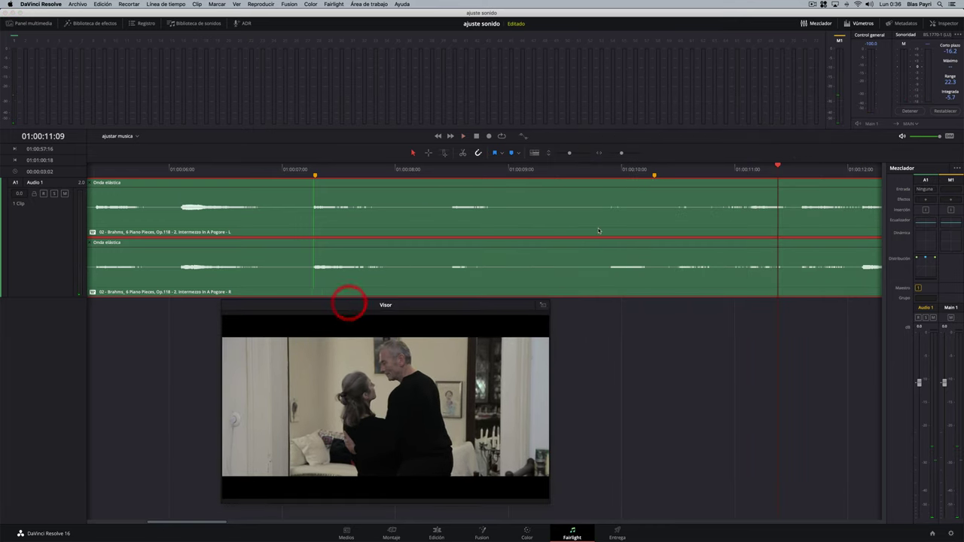
{"action": "left_click", "coordinate": [601, 174]}
{"action": "key", "text": "space"}
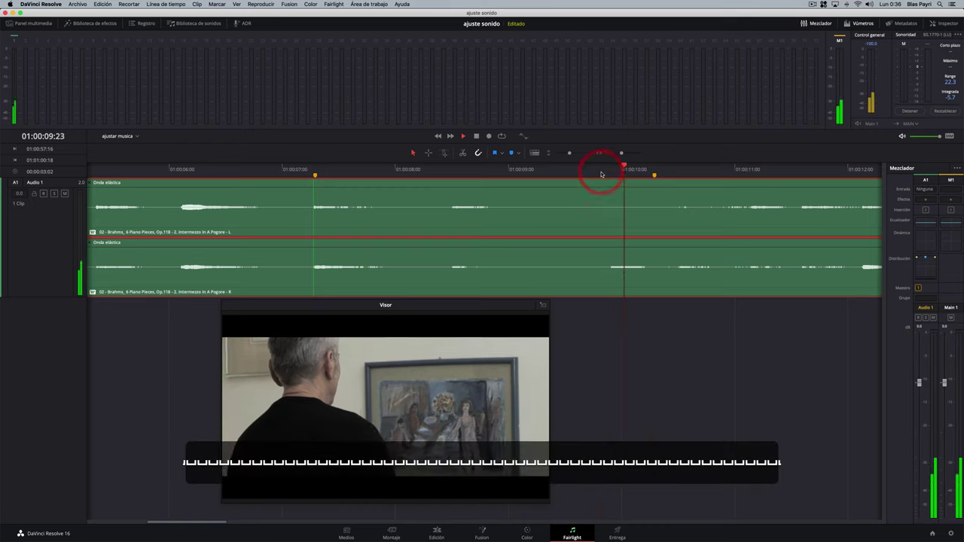
{"action": "key", "text": "space"}
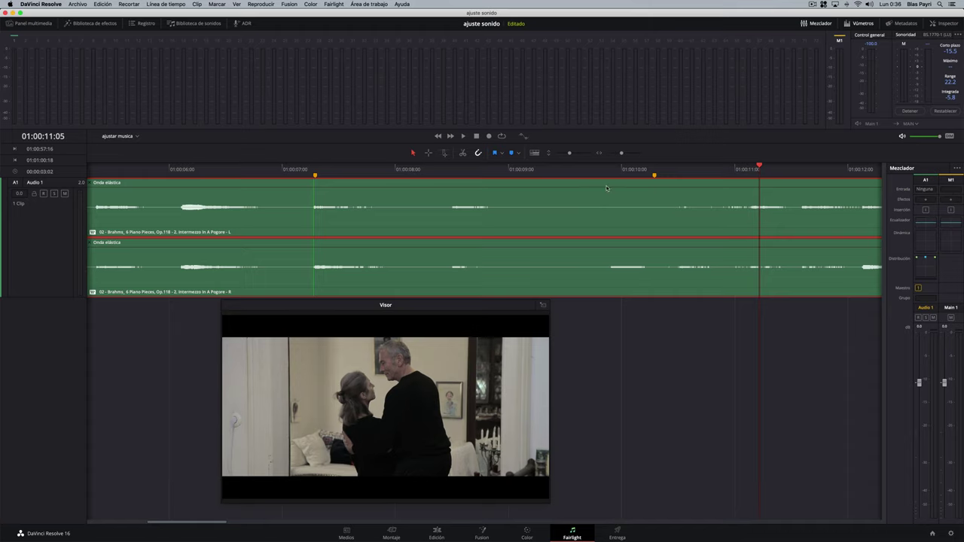
{"action": "key", "text": "super"}
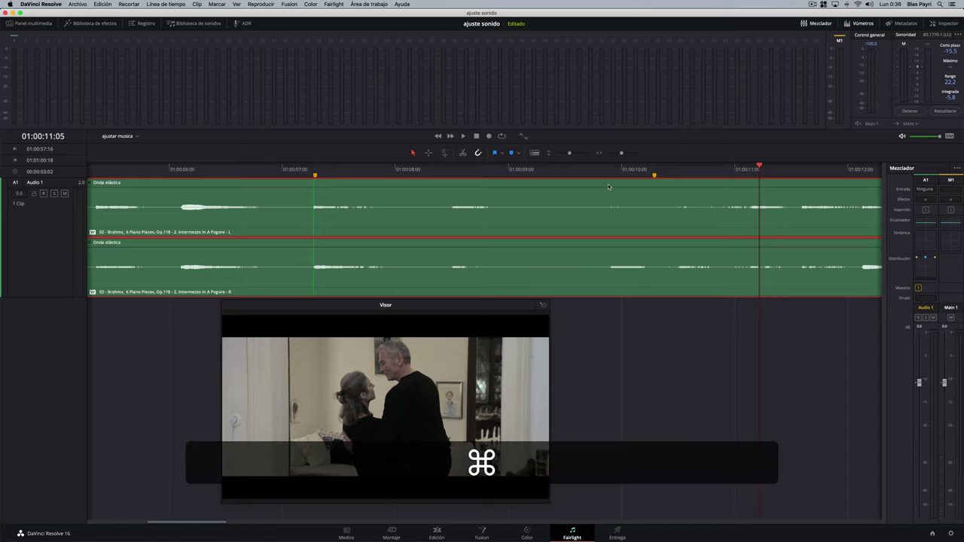
{"action": "left_click_drag", "start_coordinate": [608, 186], "coordinate": [652, 184]}
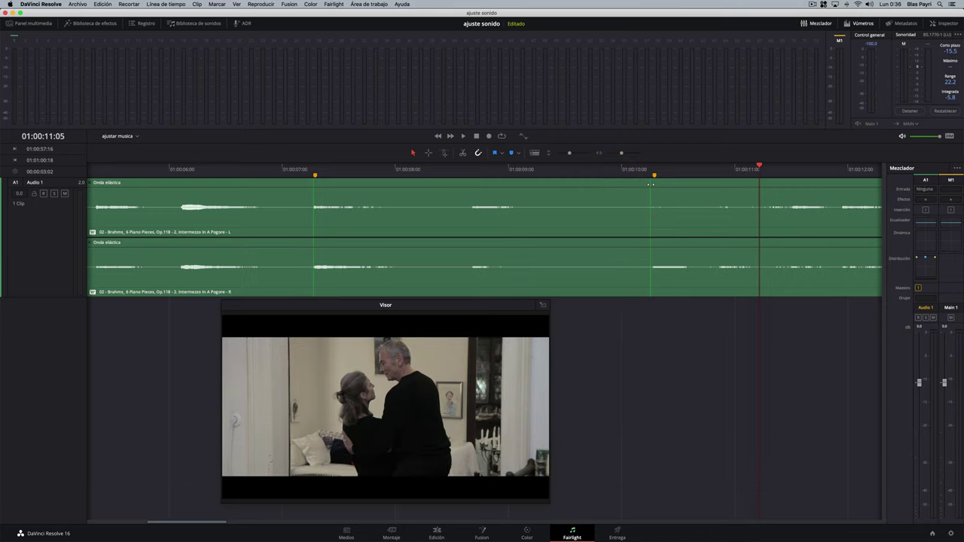
{"action": "left_click", "coordinate": [652, 184]}
{"action": "left_click", "coordinate": [579, 175]}
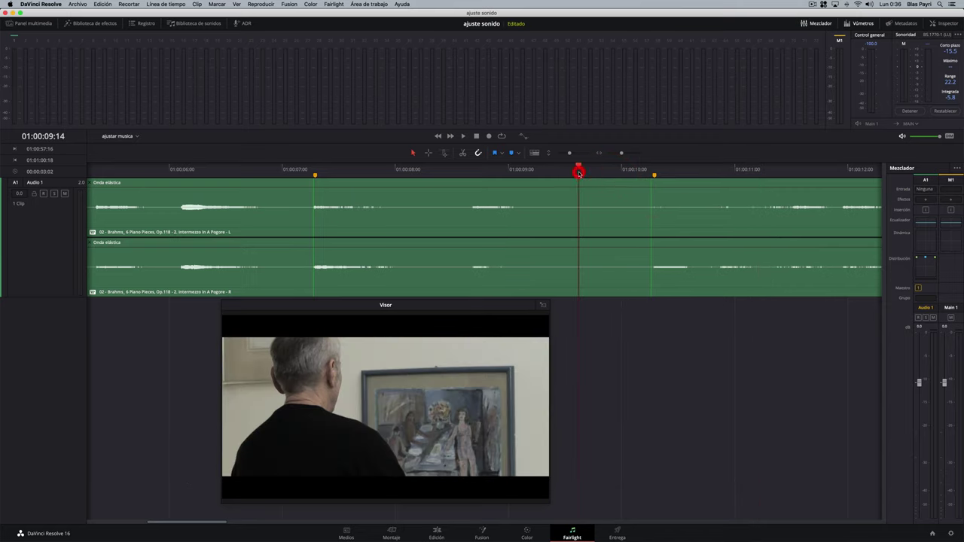
{"action": "key", "text": "space"}
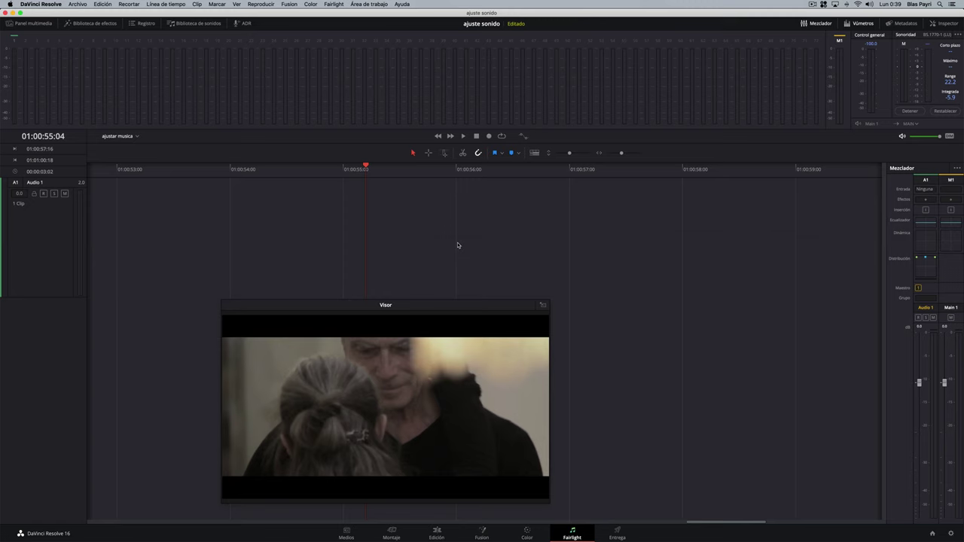
{"action": "scroll", "coordinate": [457, 245], "scroll_direction": "left", "scroll_amount": 5}
{"action": "right_click", "coordinate": [458, 245]}
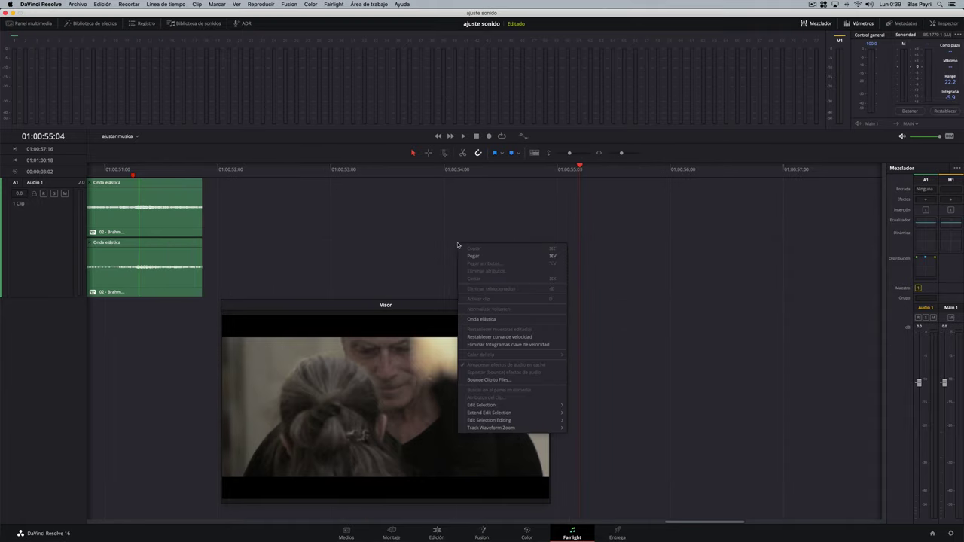
{"action": "left_click", "coordinate": [415, 231]}
{"action": "scroll", "coordinate": [415, 230], "scroll_direction": "left", "scroll_amount": 4}
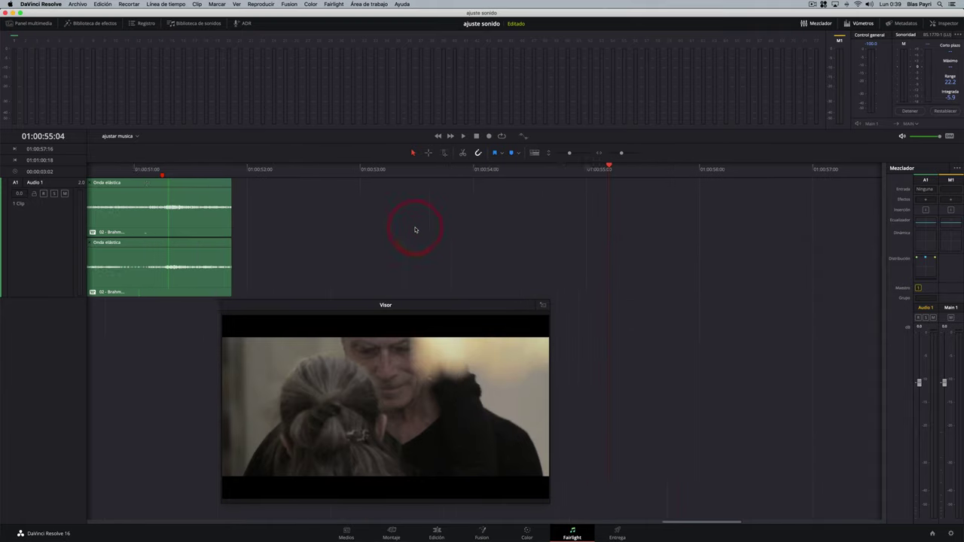
{"action": "scroll", "coordinate": [416, 231], "scroll_direction": "left", "scroll_amount": 4}
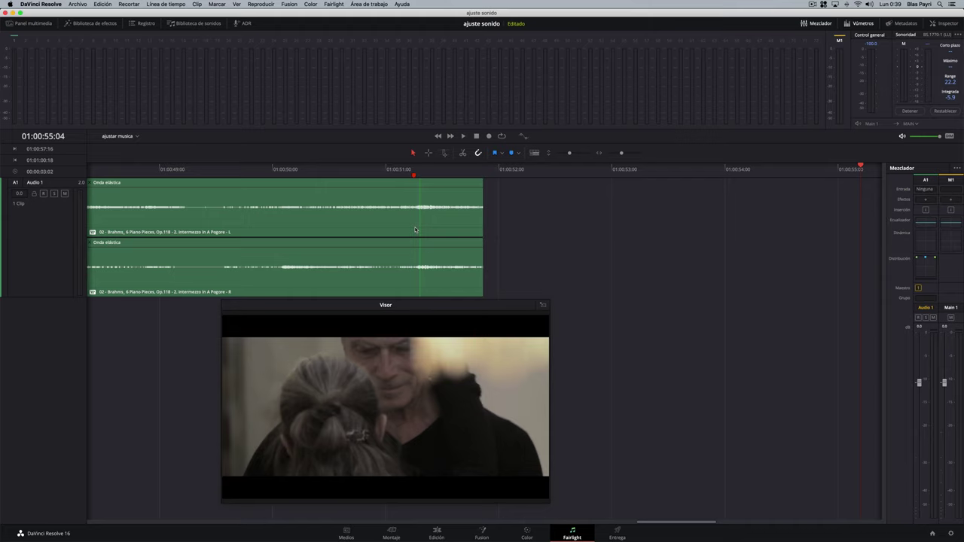
{"action": "key", "text": "shift"}
{"action": "key", "text": "shift+Home"}
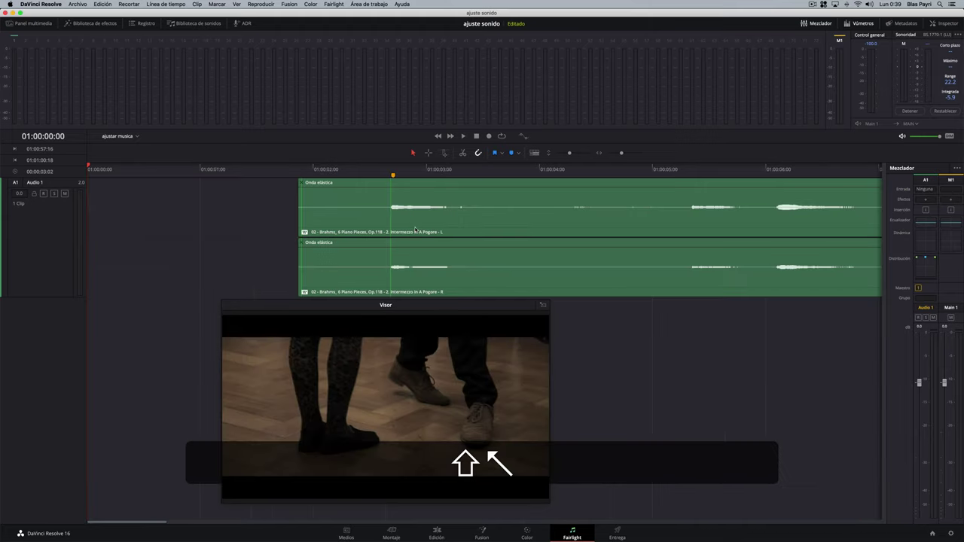
{"action": "left_click", "coordinate": [384, 175]}
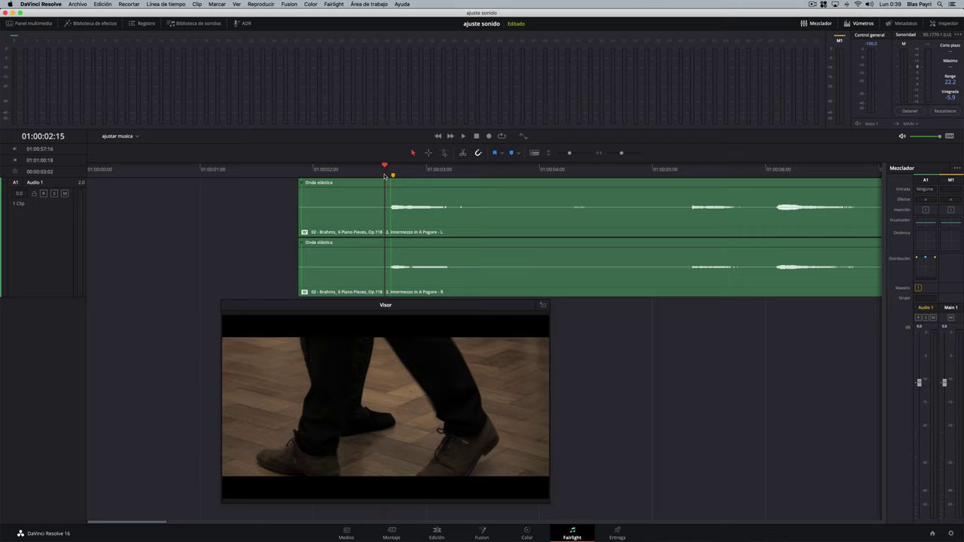
{"action": "key", "text": "space"}
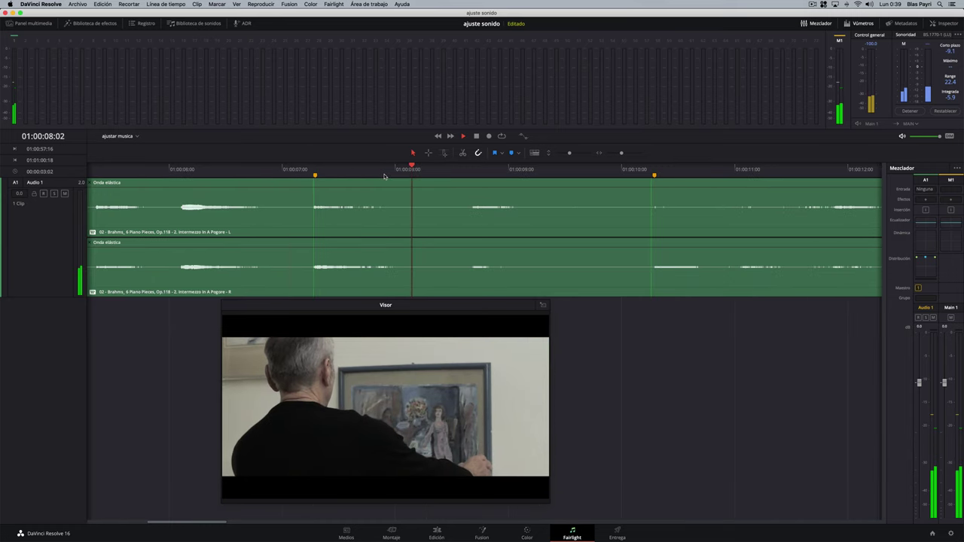
{"action": "key", "text": "space"}
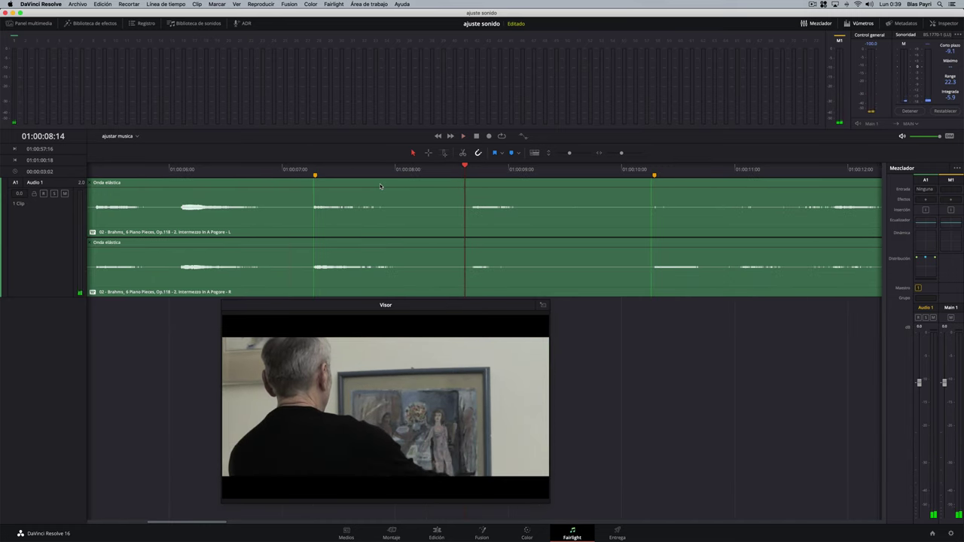
{"action": "left_click", "coordinate": [381, 186]}
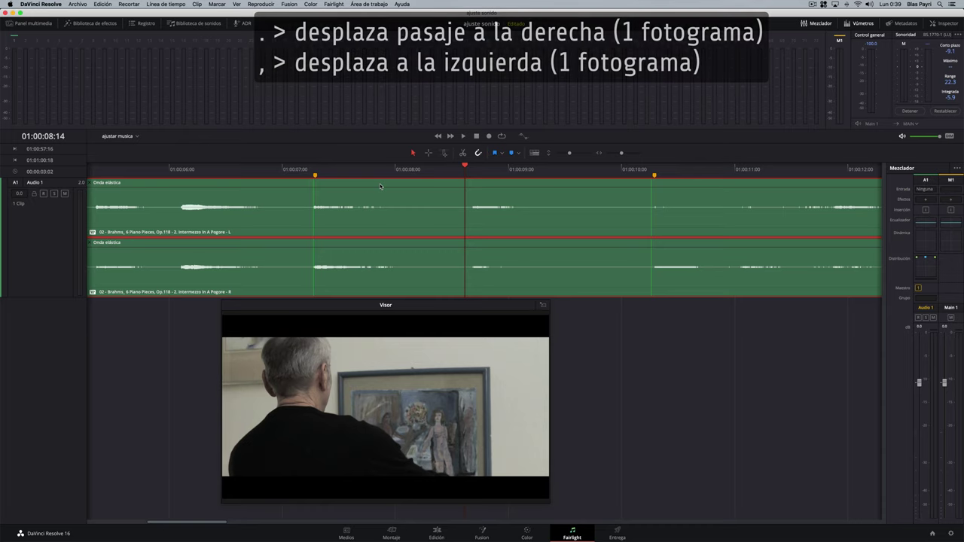
- Nudge the Brahms clip one frame later, review from the start, then nudge it one frame back
{"action": "key", "text": "period"}
{"action": "key", "text": "period"}
{"action": "key", "text": "period"}
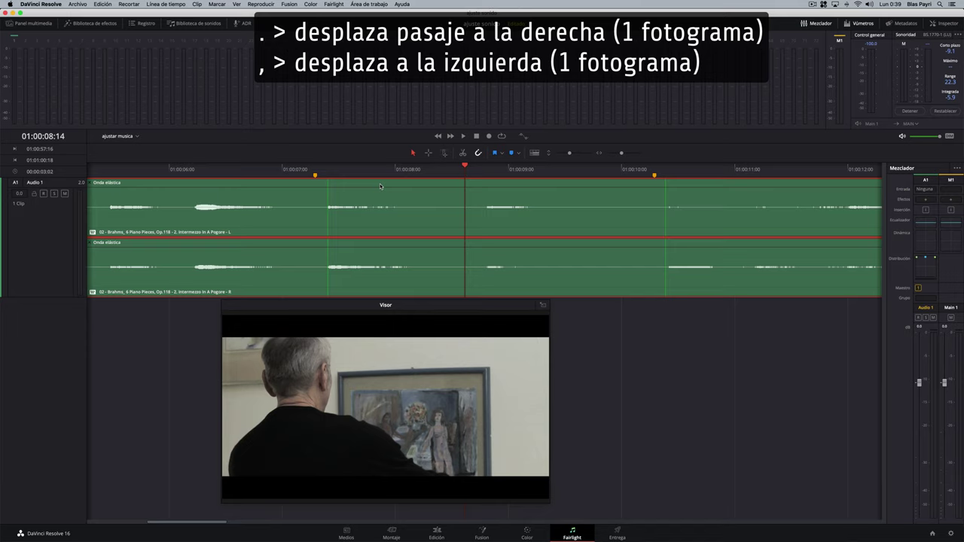
{"action": "key", "text": "Home"}
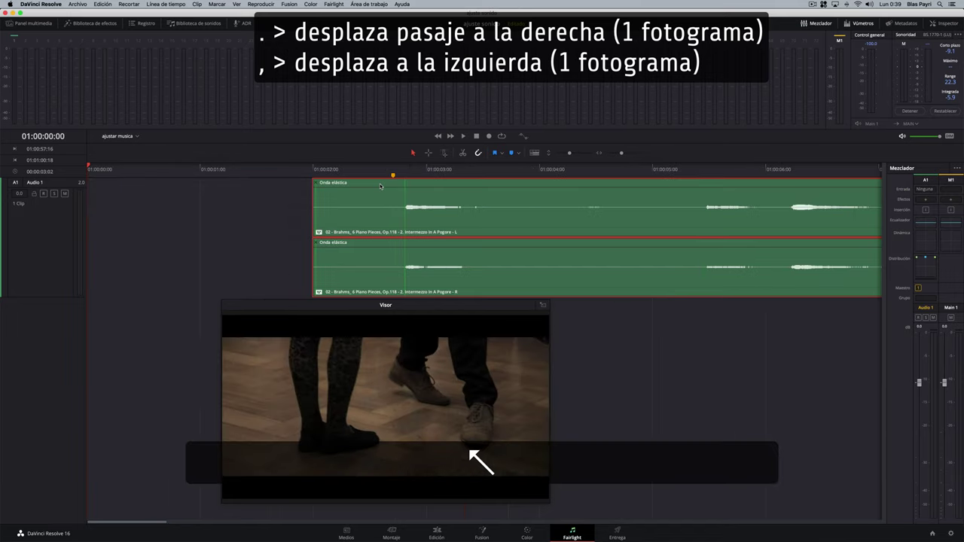
{"action": "key", "text": "space"}
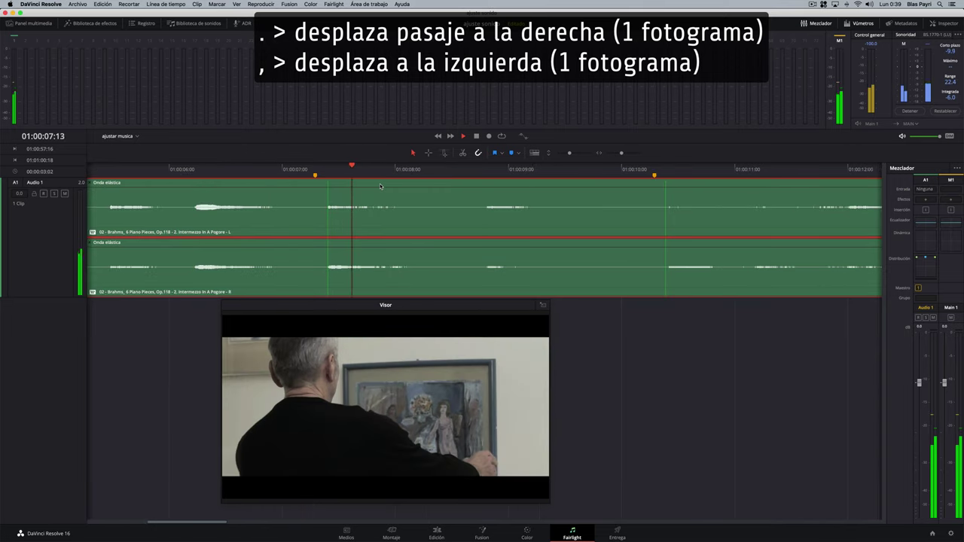
{"action": "key", "text": "space"}
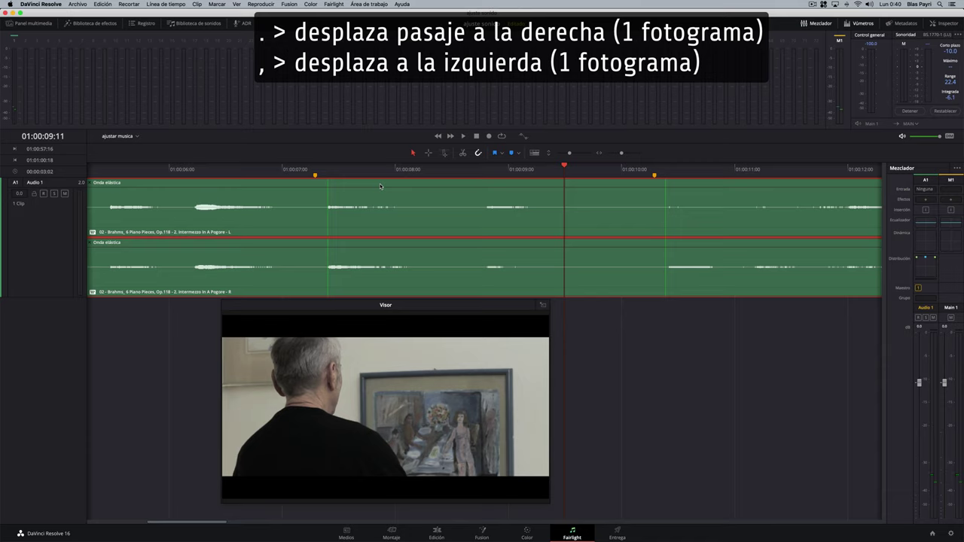
{"action": "key", "text": "comma"}
{"action": "key", "text": "comma"}
{"action": "key", "text": "comma"}
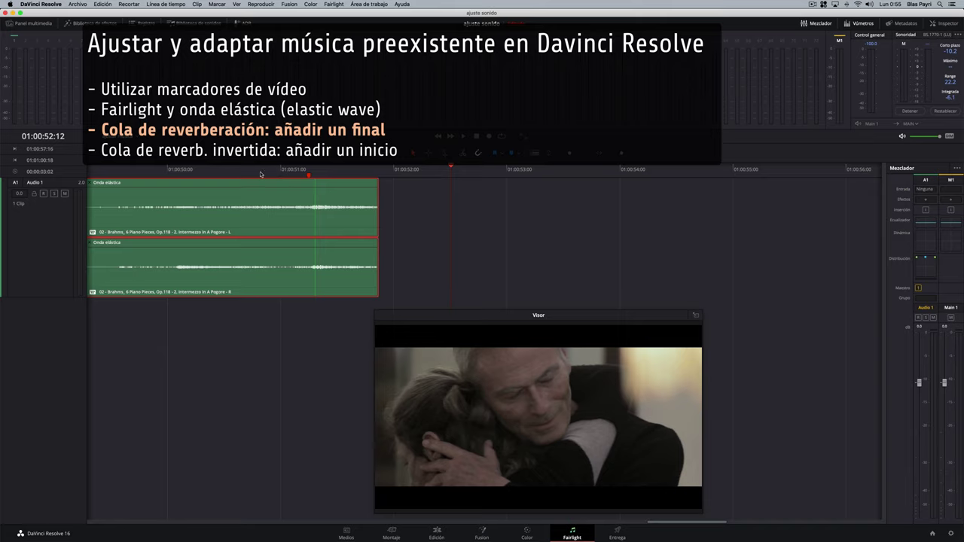
{"action": "left_click", "coordinate": [260, 175]}
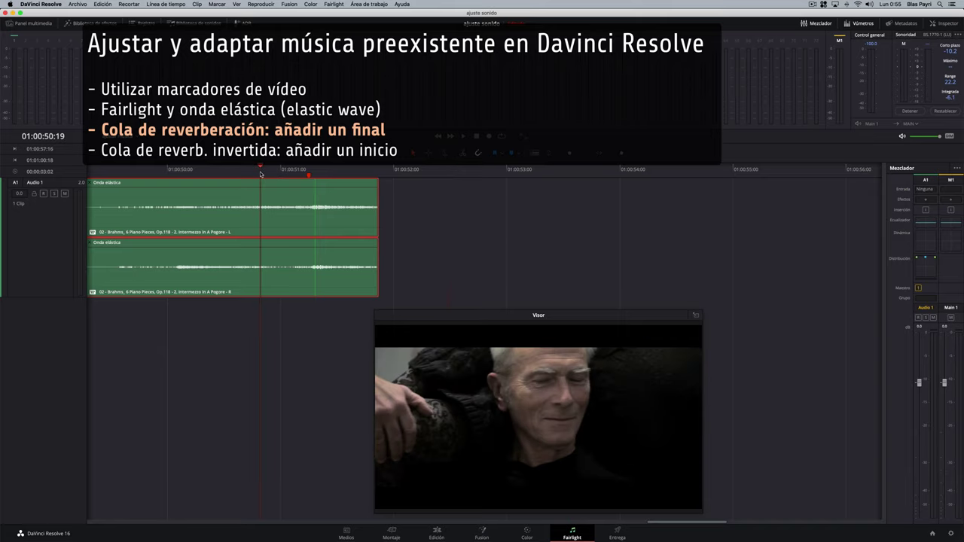
{"action": "key", "text": "space"}
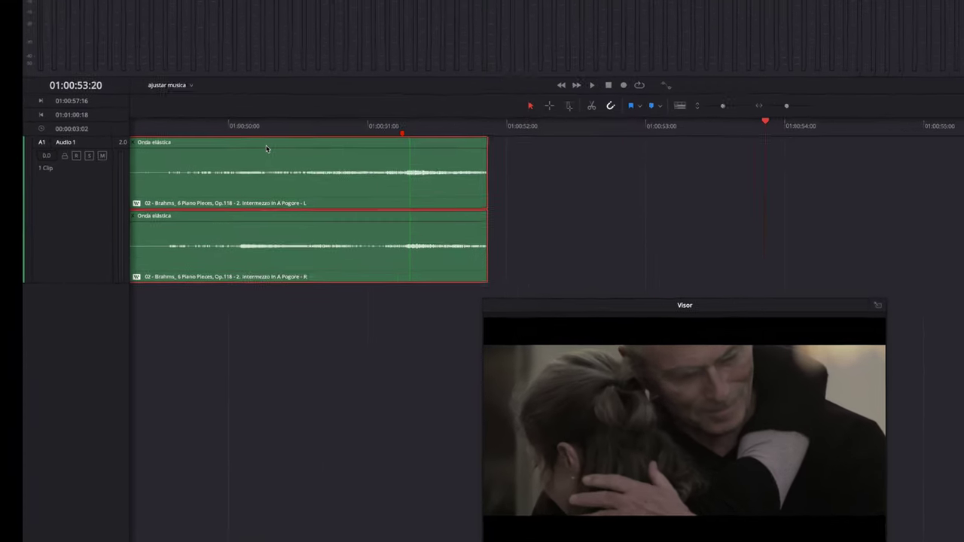
- Turn off Elastic Wave on the Brahms clip, add a short fade-out, and play the ending from 01:00:50
{"action": "right_click", "coordinate": [295, 133]}
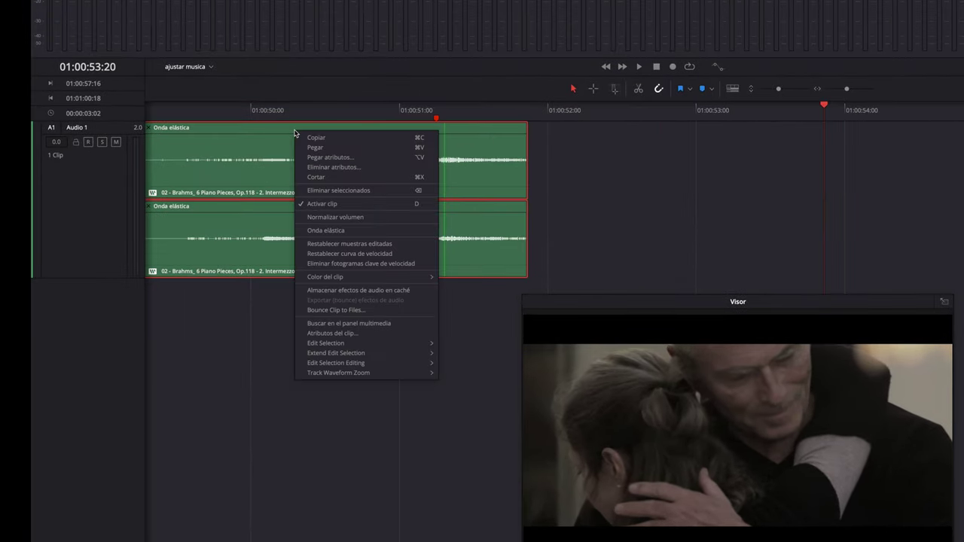
{"action": "left_click", "coordinate": [327, 232]}
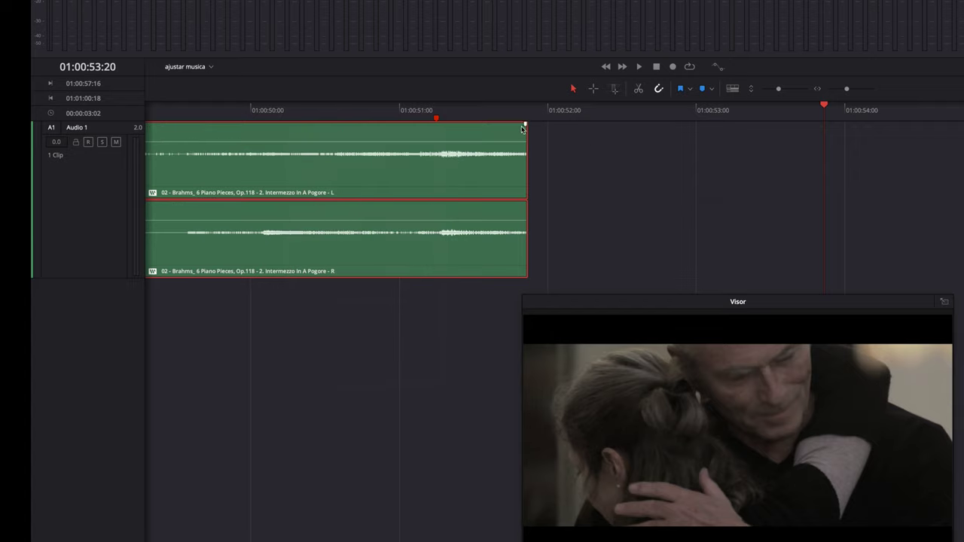
{"action": "left_click_drag", "start_coordinate": [525, 123], "coordinate": [509, 124]}
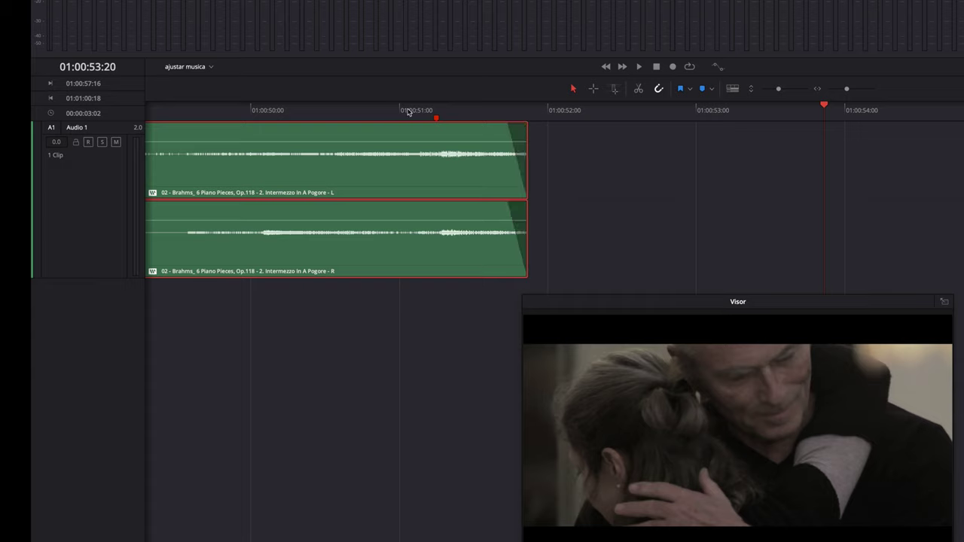
{"action": "left_click", "coordinate": [355, 113]}
{"action": "key", "text": "space"}
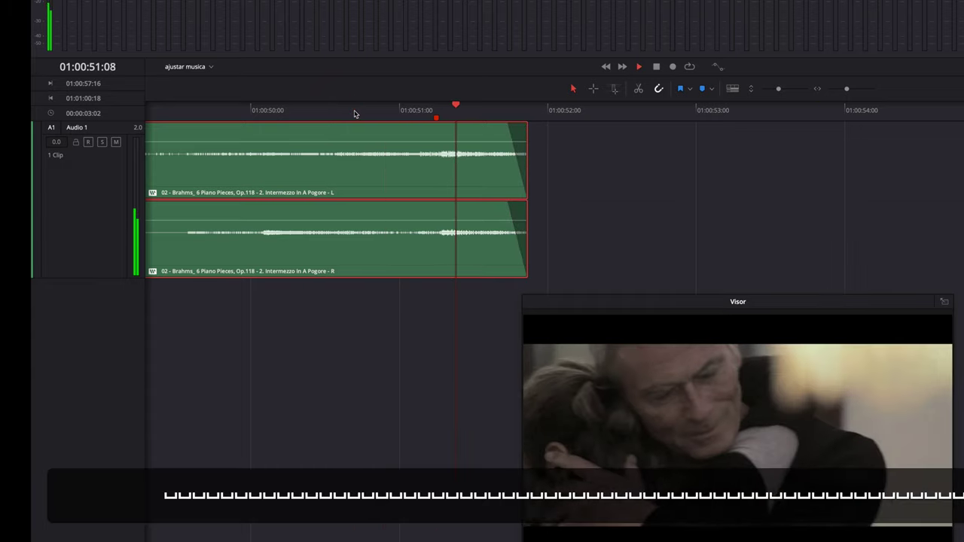
{"action": "key", "text": "space"}
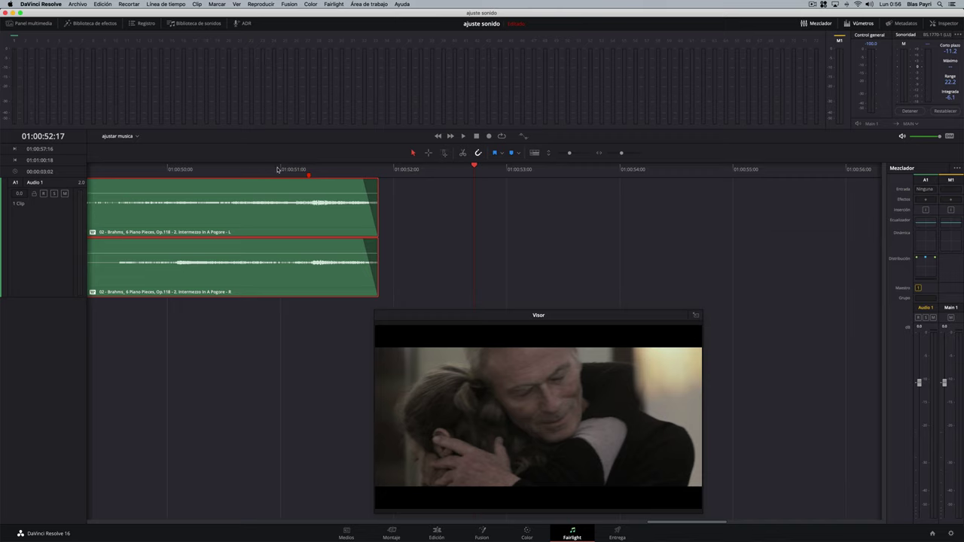
- Alt-drag a copy of the Brahms clip onto a new Audio 2 track and solo Audio 2
{"action": "left_click", "coordinate": [424, 229]}
{"action": "mouse_move", "coordinate": [276, 219]}
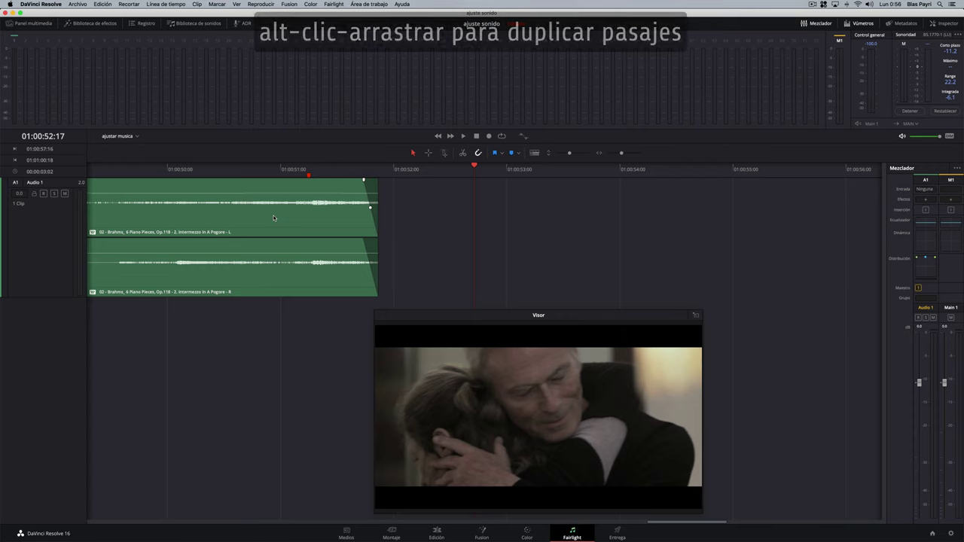
{"action": "key", "text": "alt"}
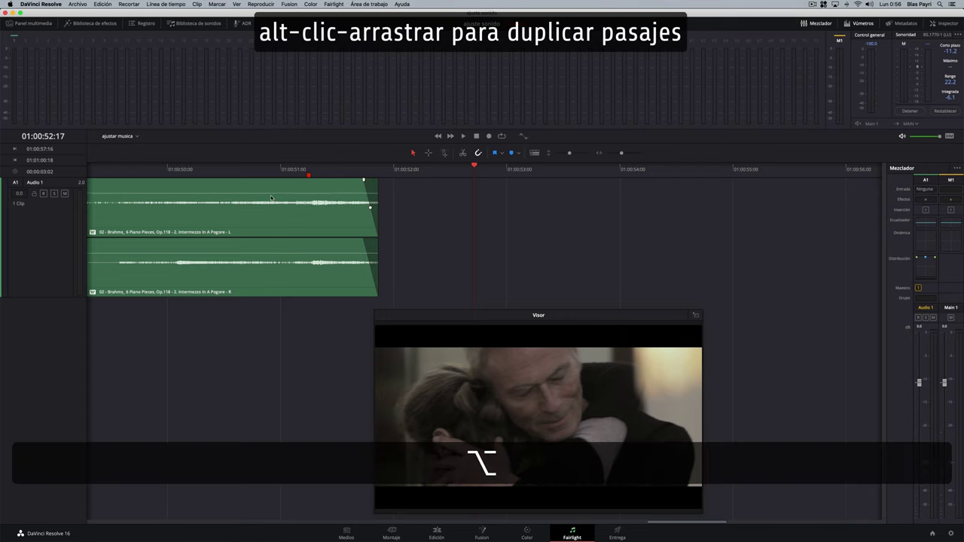
{"action": "left_click", "coordinate": [272, 197], "text": "alt"}
{"action": "left_click_drag", "start_coordinate": [272, 198], "coordinate": [273, 328]}
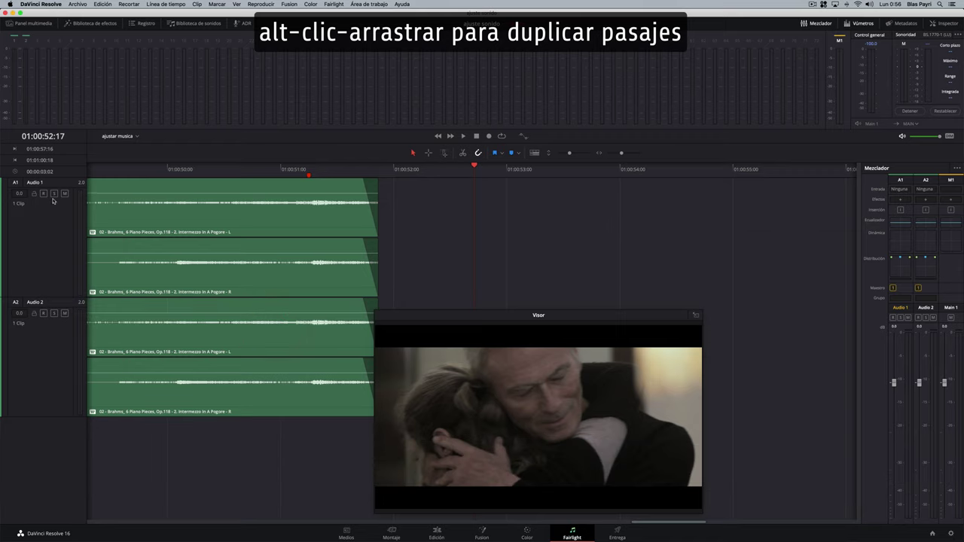
{"action": "left_click", "coordinate": [55, 314]}
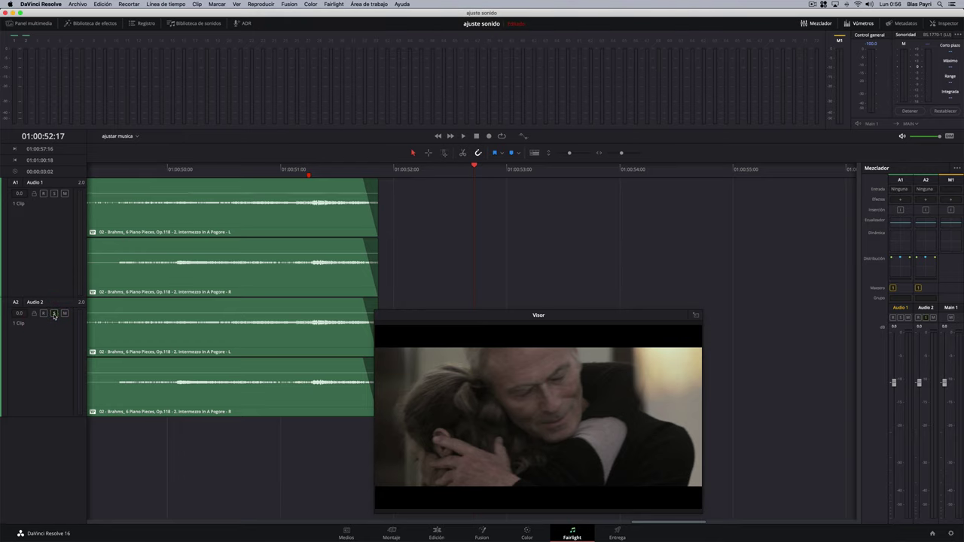
{"action": "left_click", "coordinate": [276, 377]}
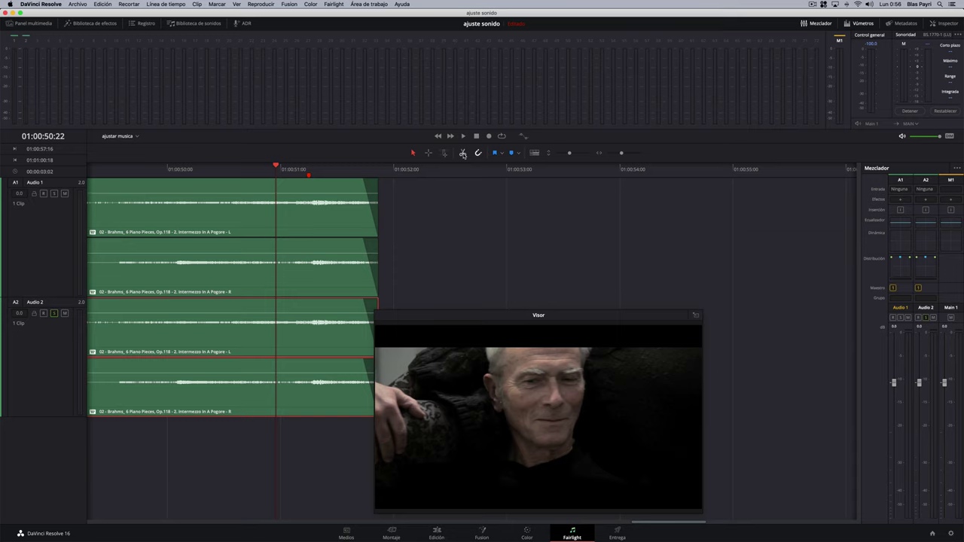
- Split the Audio 2 clip at the playhead, delete the left part, and play the remaining tail
{"action": "left_click", "coordinate": [463, 153]}
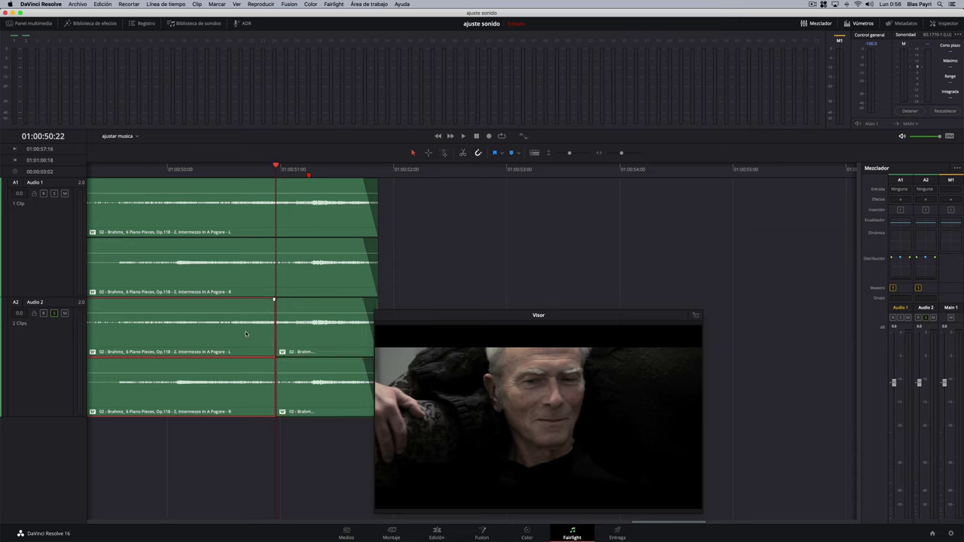
{"action": "key", "text": "Delete"}
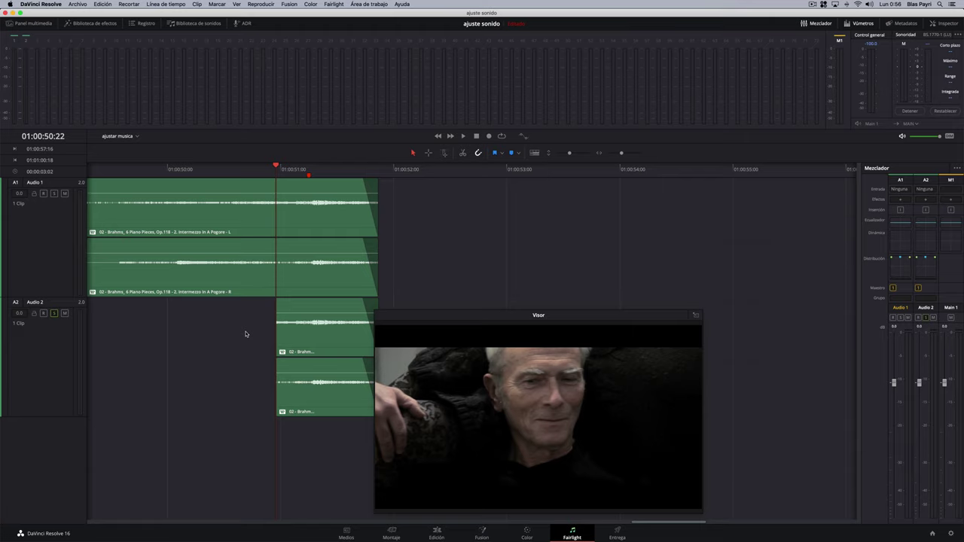
{"action": "key", "text": "space"}
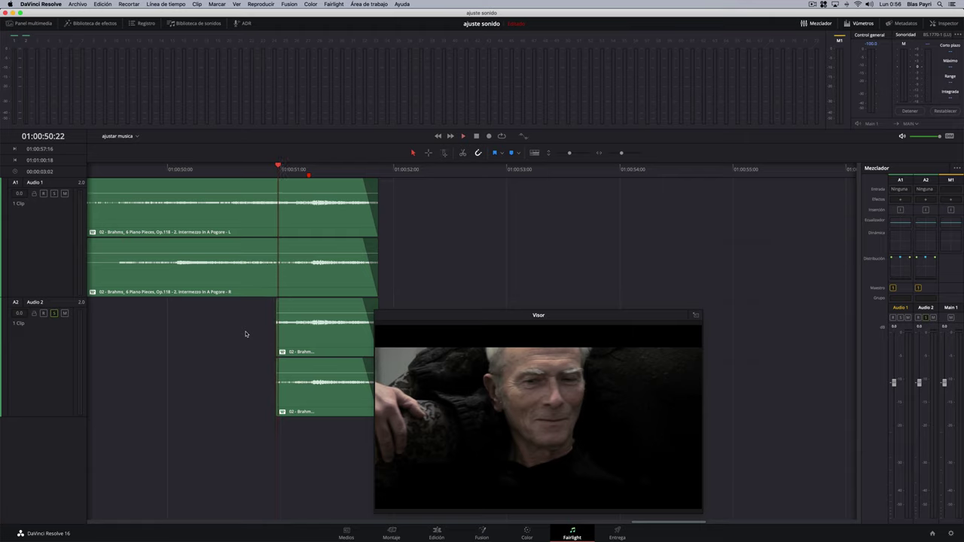
{"action": "key", "text": "space"}
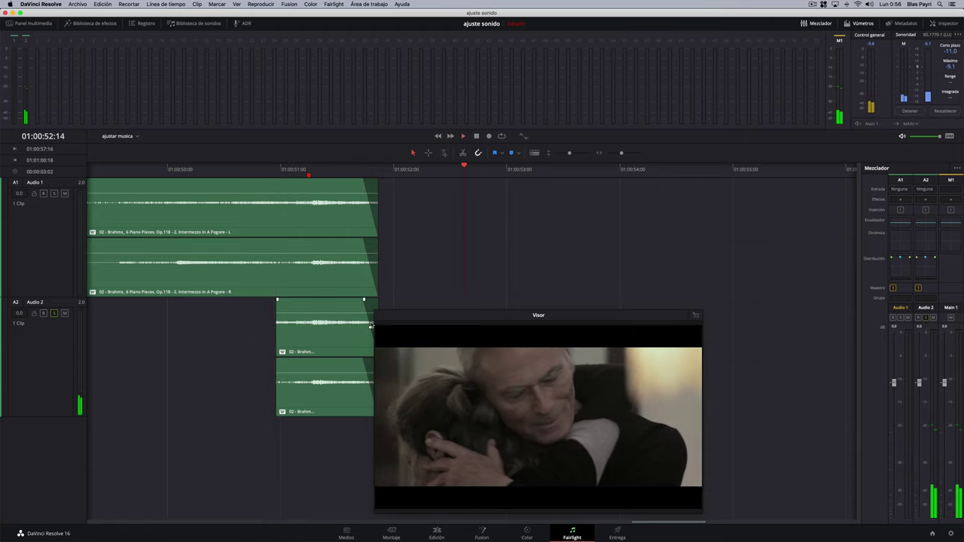
- Add a fade-in to the Audio 2 piece and lengthen the Audio 1 clip's fade-out
{"action": "mouse_move", "coordinate": [373, 362]}
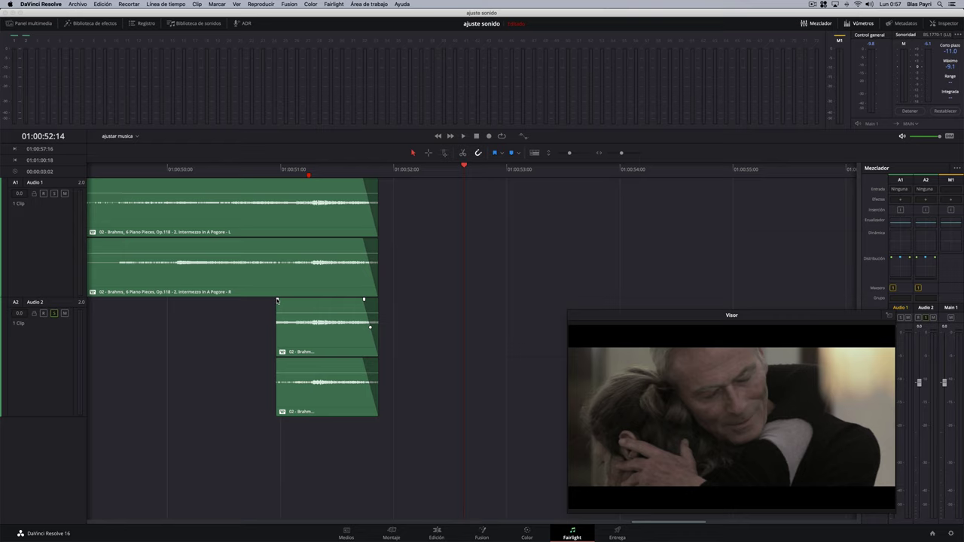
{"action": "left_click_drag", "start_coordinate": [276, 300], "coordinate": [289, 299]}
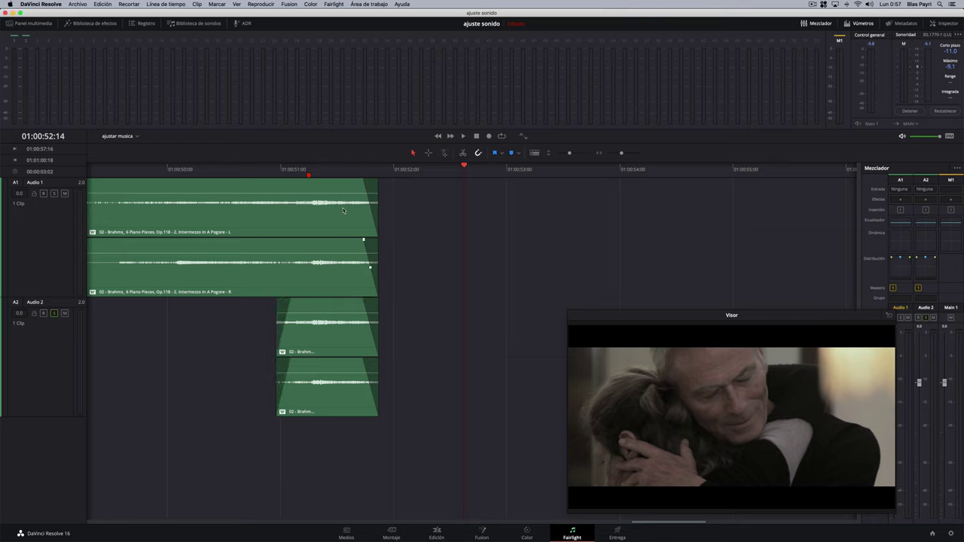
{"action": "left_click_drag", "start_coordinate": [363, 179], "coordinate": [312, 178]}
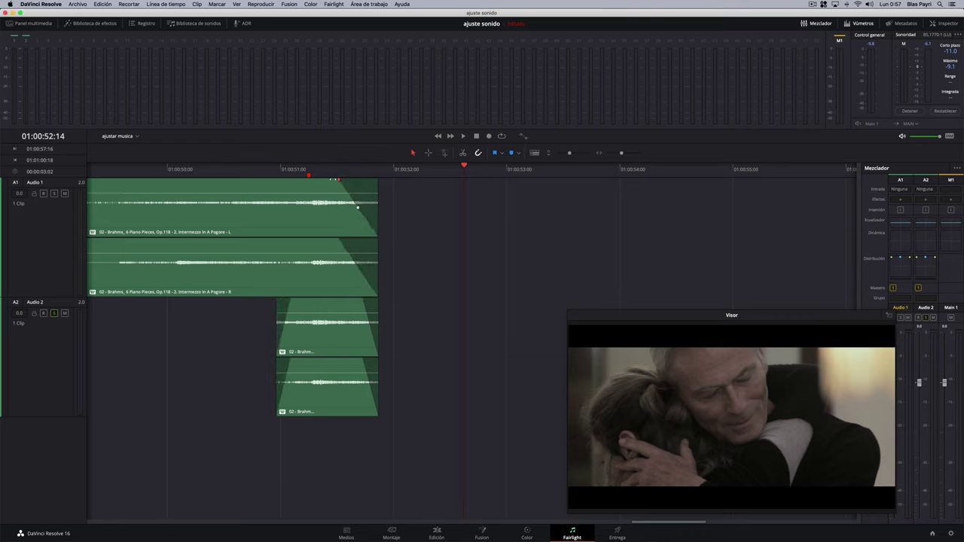
{"action": "left_click", "coordinate": [444, 404]}
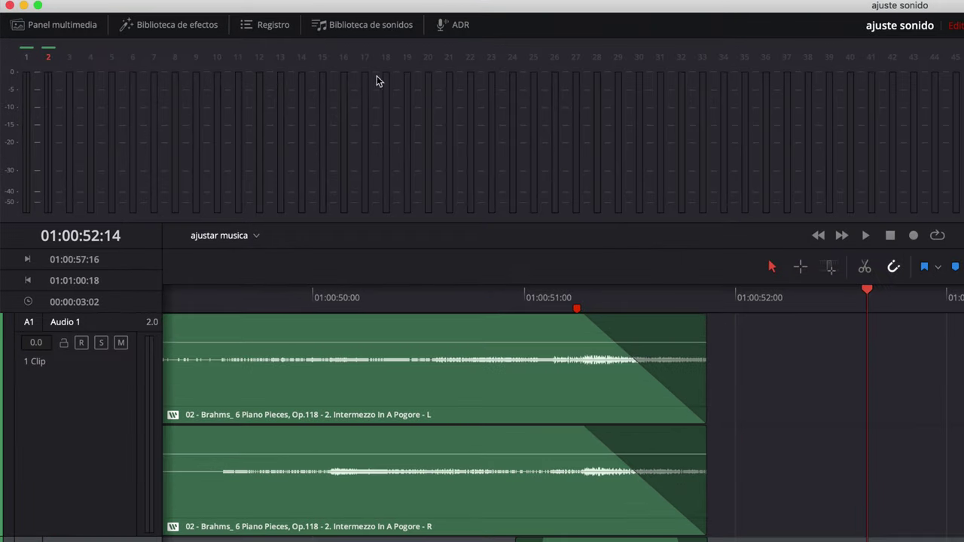
- Open the Effects Library showing the FairlightFX audio plugins
{"action": "left_click", "coordinate": [153, 26]}
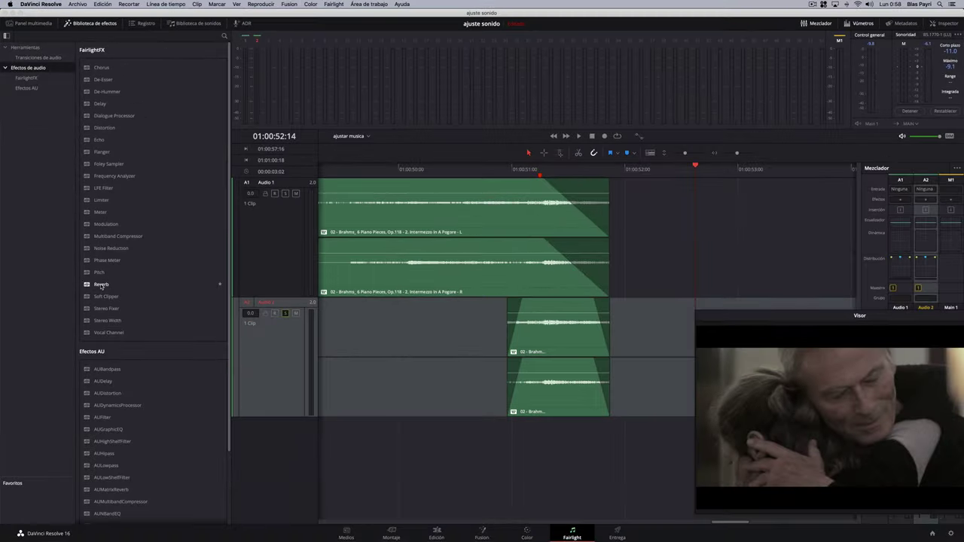
- Apply FairlightFX Reverb to the Audio 2 clip with a 4000 ms tail time
{"action": "left_click_drag", "start_coordinate": [101, 285], "coordinate": [534, 334]}
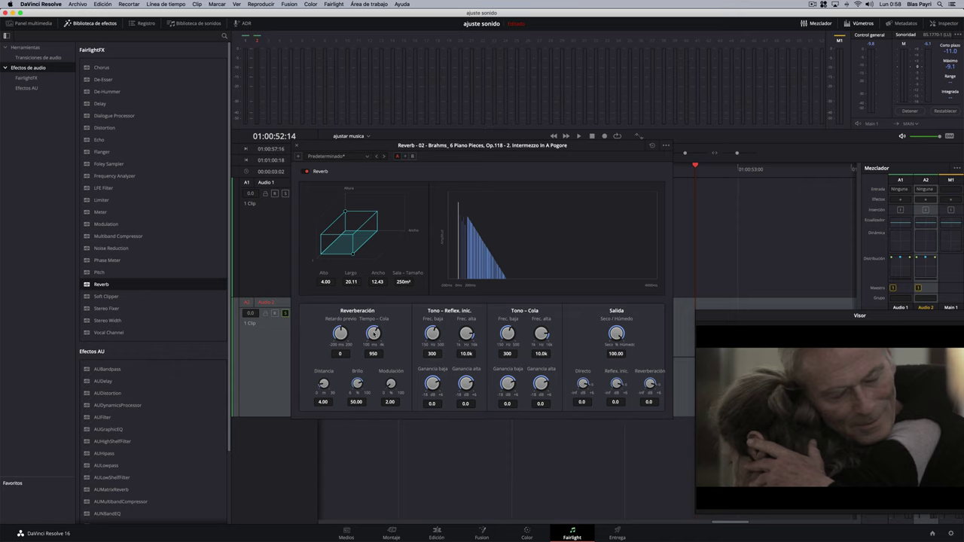
{"action": "left_click_drag", "start_coordinate": [374, 333], "coordinate": [423, 338]}
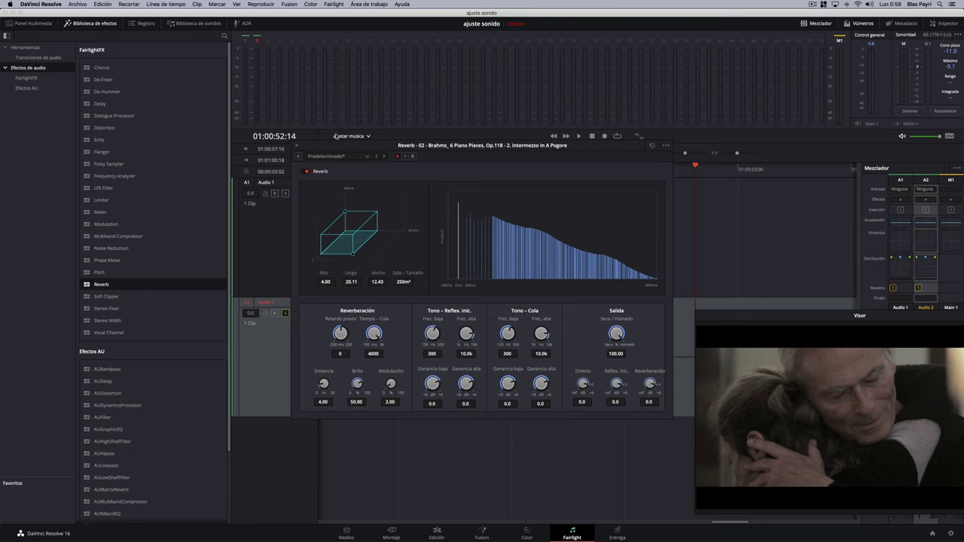
{"action": "left_click_drag", "start_coordinate": [334, 146], "coordinate": [872, 152]}
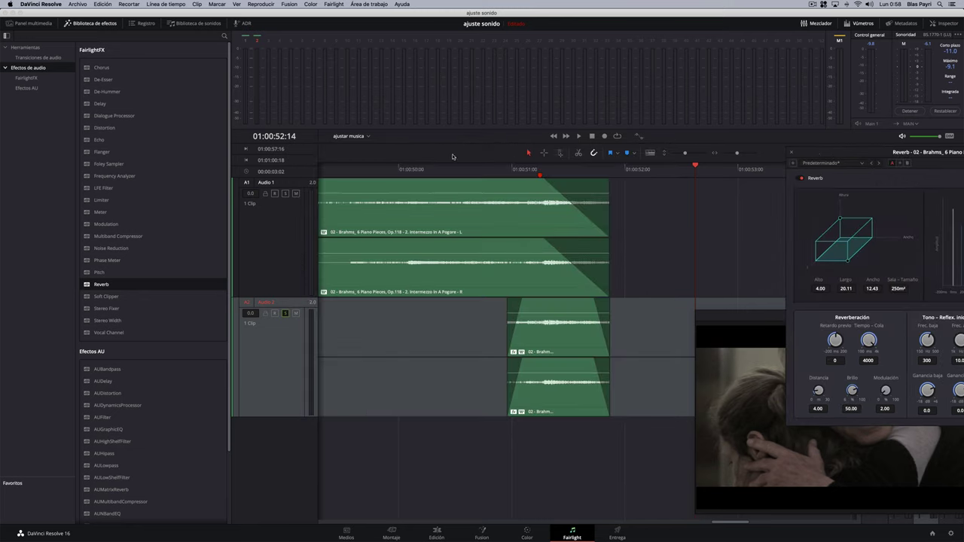
- Audition the reverberated passage twice from 01:00:50:19
{"action": "left_click", "coordinate": [491, 171]}
{"action": "key", "text": "space"}
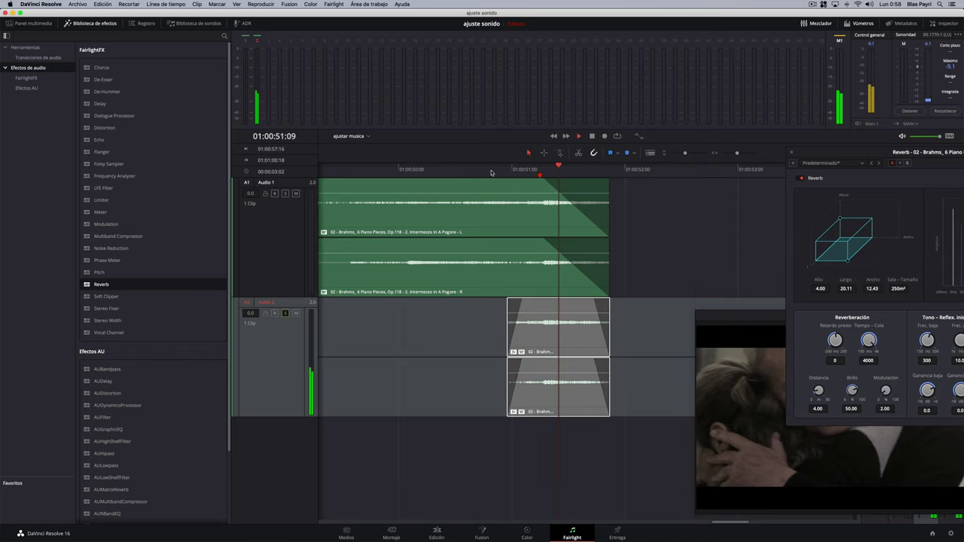
{"action": "key", "text": "space"}
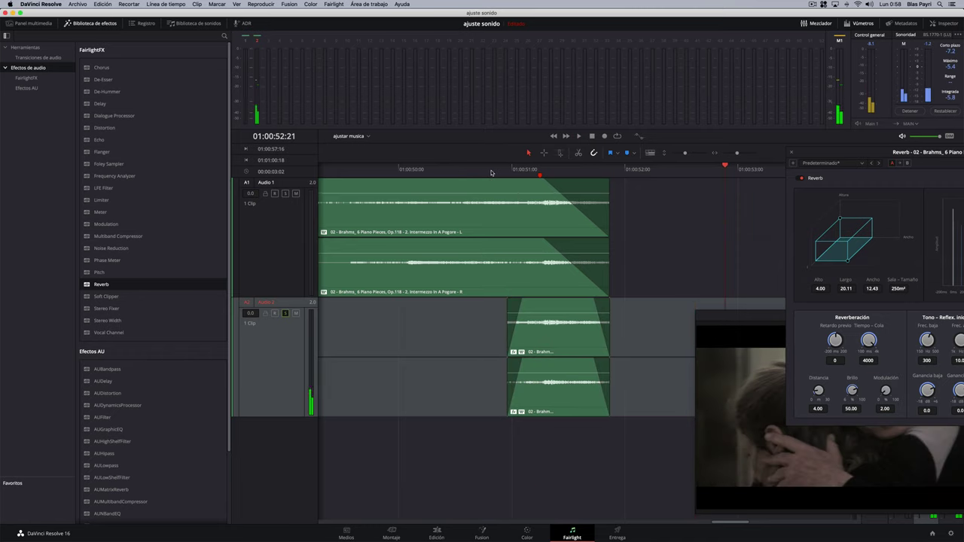
{"action": "left_click", "coordinate": [492, 173]}
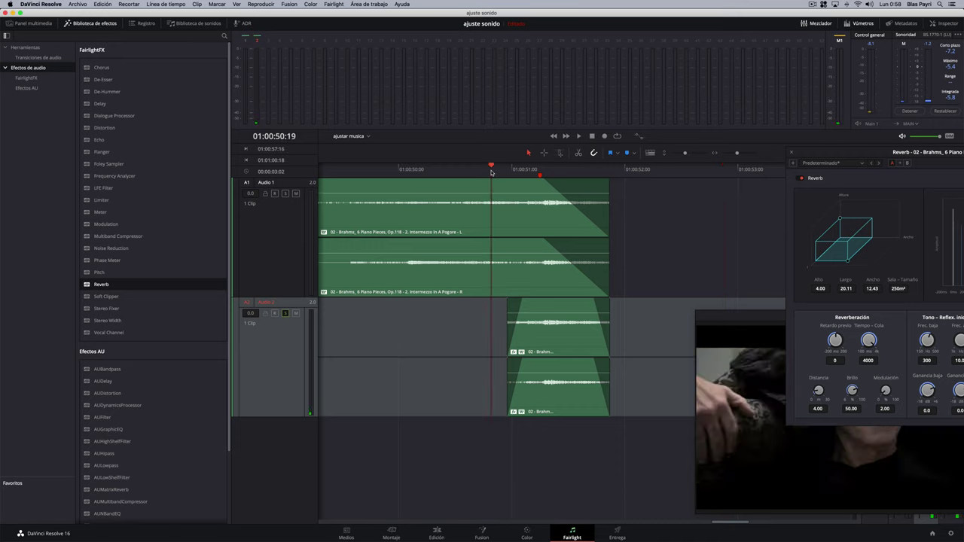
{"action": "key", "text": "space"}
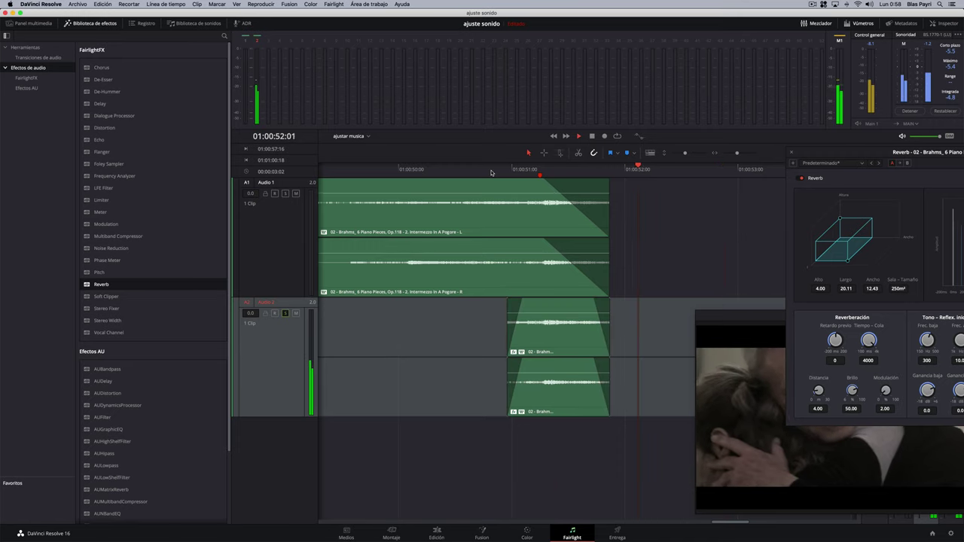
{"action": "key", "text": "space"}
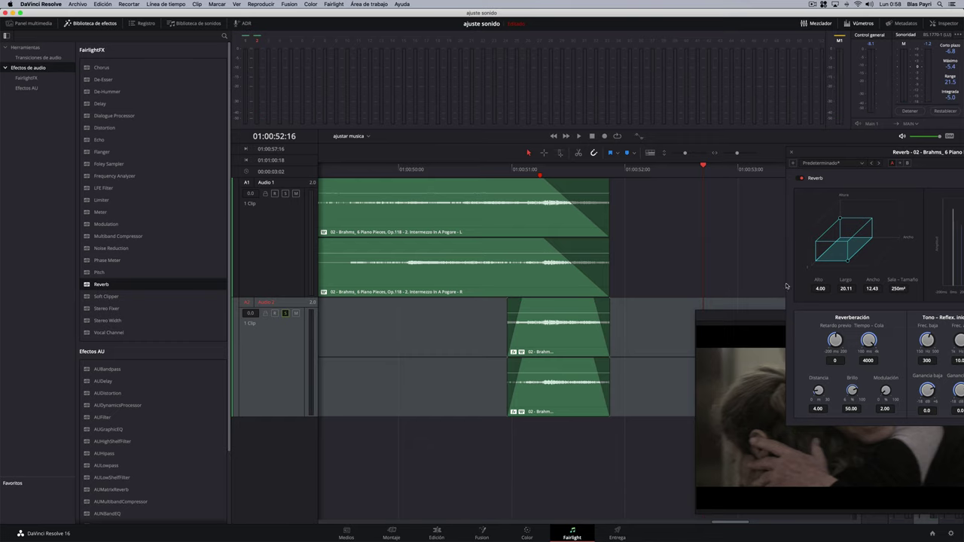
{"action": "mouse_move", "coordinate": [829, 154]}
{"action": "left_mouse_down"}
{"action": "mouse_move", "coordinate": [708, 147]}
{"action": "mouse_move", "coordinate": [513, 109]}
{"action": "left_mouse_up"}
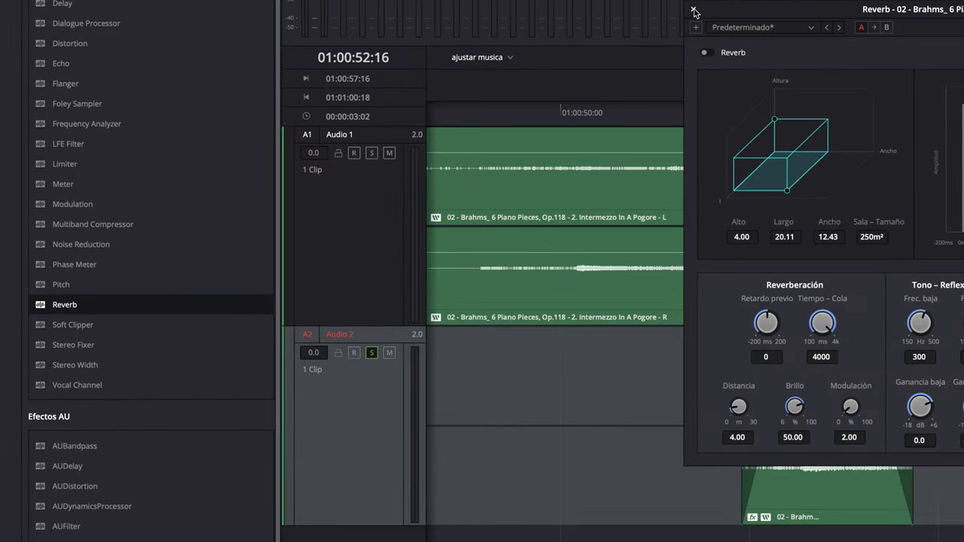
- Close the clip's Reverb window and apply Reverb to the whole Audio 2 track
{"action": "left_click", "coordinate": [478, 107]}
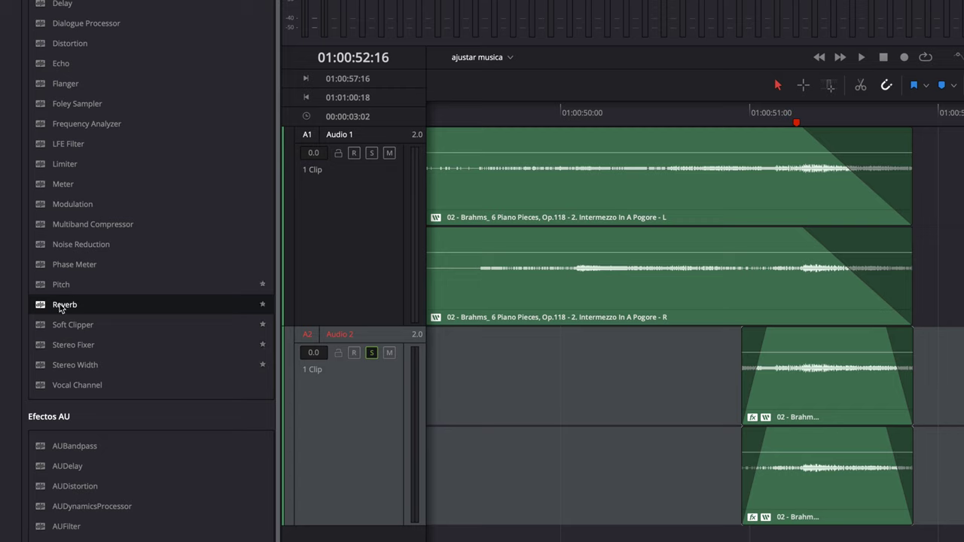
{"action": "left_click_drag", "start_coordinate": [59, 305], "coordinate": [362, 415]}
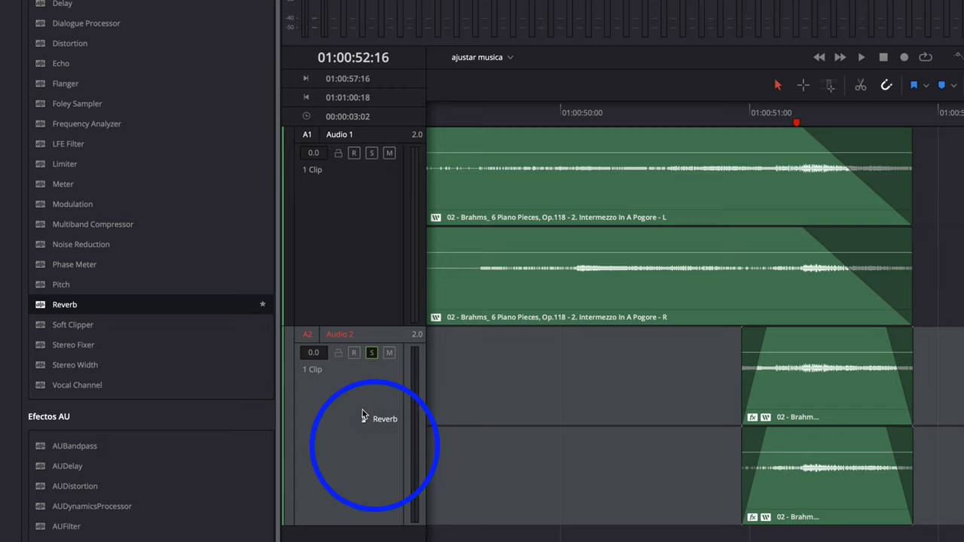
{"action": "left_click_drag", "start_coordinate": [362, 415], "coordinate": [362, 416]}
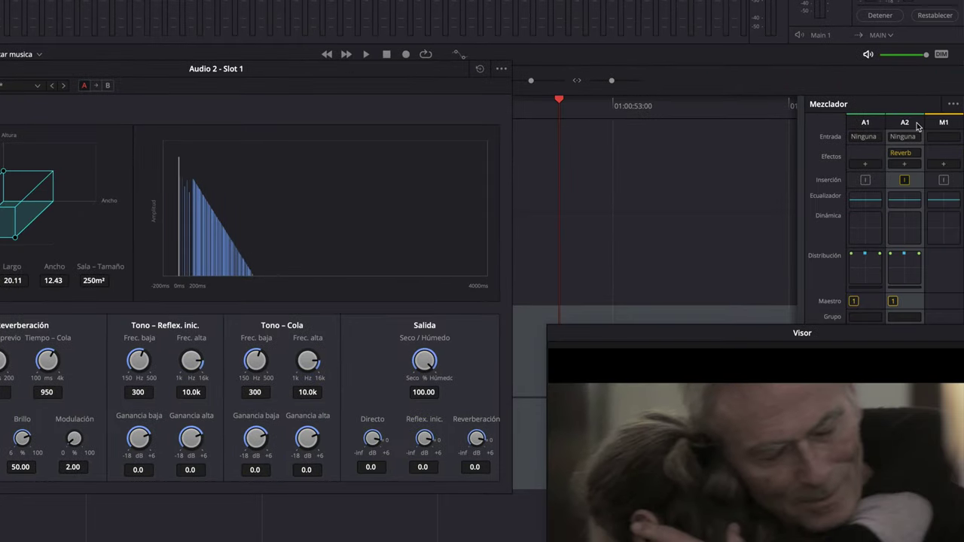
{"action": "mouse_move", "coordinate": [903, 148]}
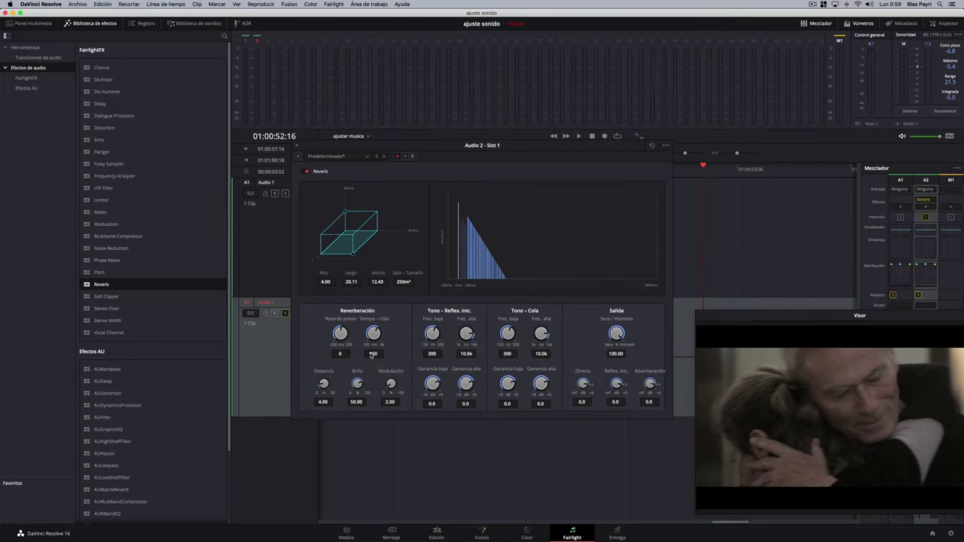
- Set the Audio 2 reverb tail to 4000 ms and enlarge the room to about 909 m²
{"action": "double_click", "coordinate": [372, 354]}
{"action": "type", "text": "1300"}
{"action": "key", "text": "Return"}
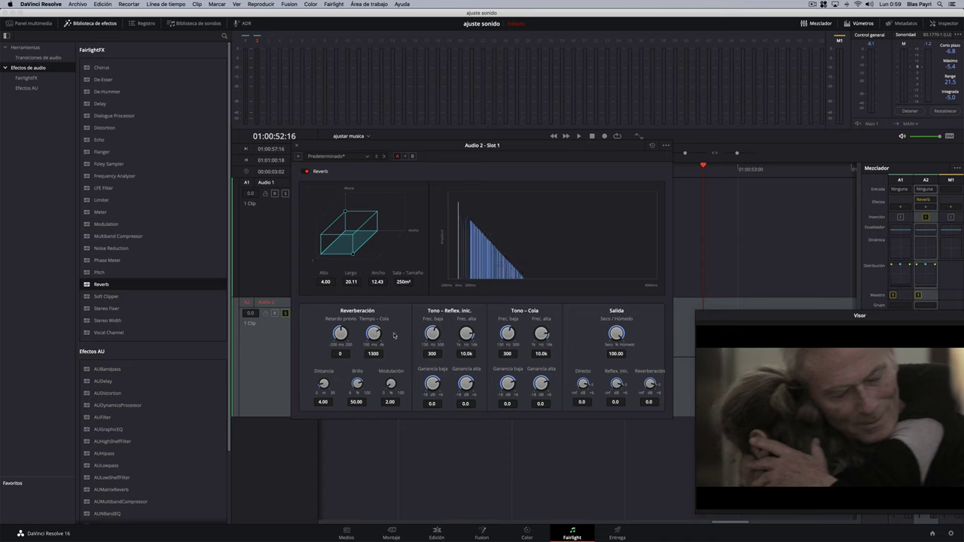
{"action": "left_click_drag", "start_coordinate": [393, 336], "coordinate": [422, 328]}
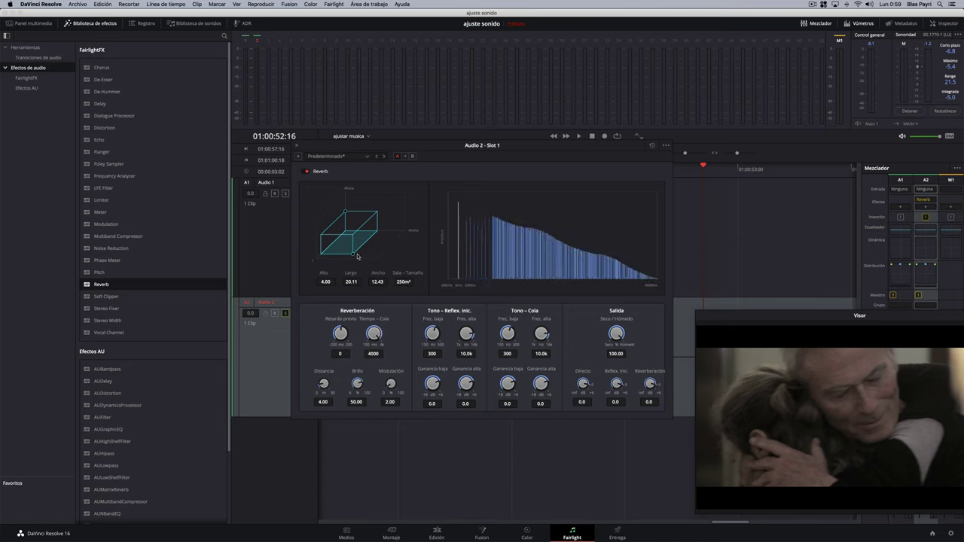
{"action": "left_click_drag", "start_coordinate": [345, 213], "coordinate": [345, 192]}
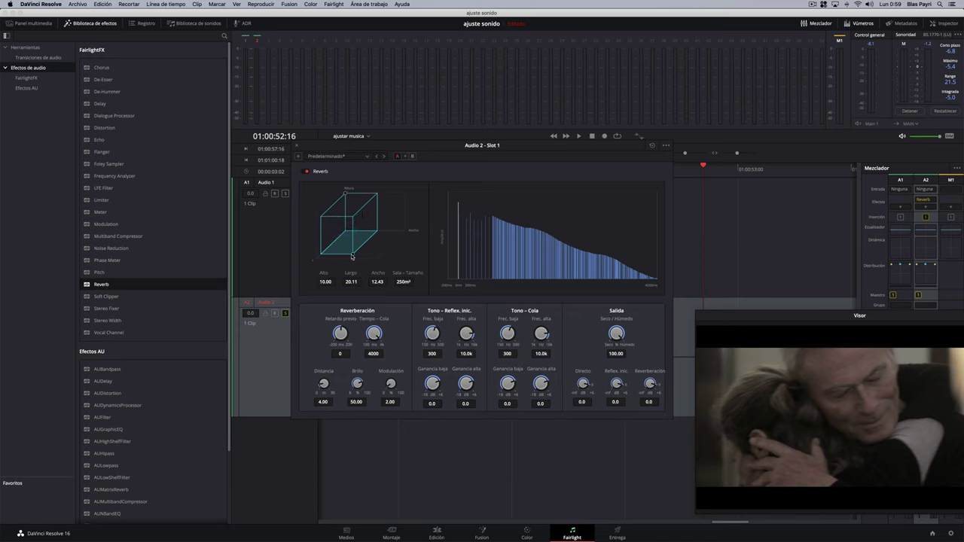
{"action": "left_click_drag", "start_coordinate": [351, 257], "coordinate": [381, 256]}
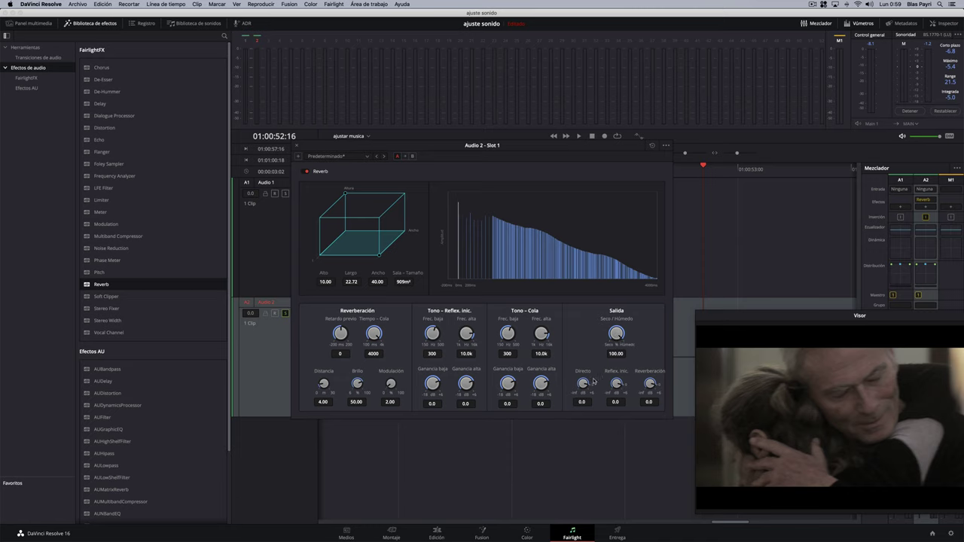
- Drop the reverb's Directo level to about -35 dB and move the plugin window aside
{"action": "left_click_drag", "start_coordinate": [583, 384], "coordinate": [473, 393]}
{"action": "mouse_move", "coordinate": [473, 393]}
{"action": "left_mouse_down"}
{"action": "mouse_move", "coordinate": [483, 398]}
{"action": "mouse_move", "coordinate": [461, 400]}
{"action": "left_mouse_up"}
{"action": "left_click_drag", "start_coordinate": [333, 147], "coordinate": [782, 137]}
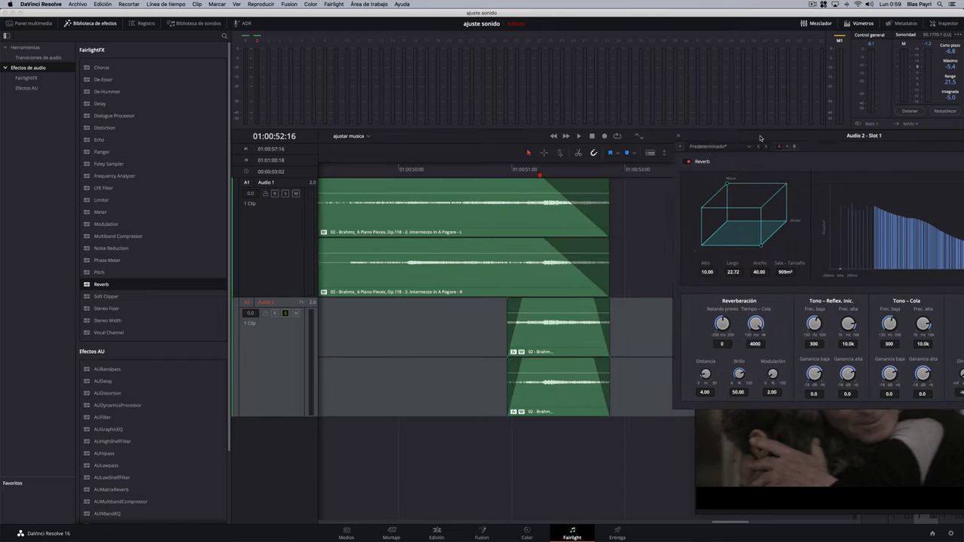
{"action": "left_click", "coordinate": [451, 174]}
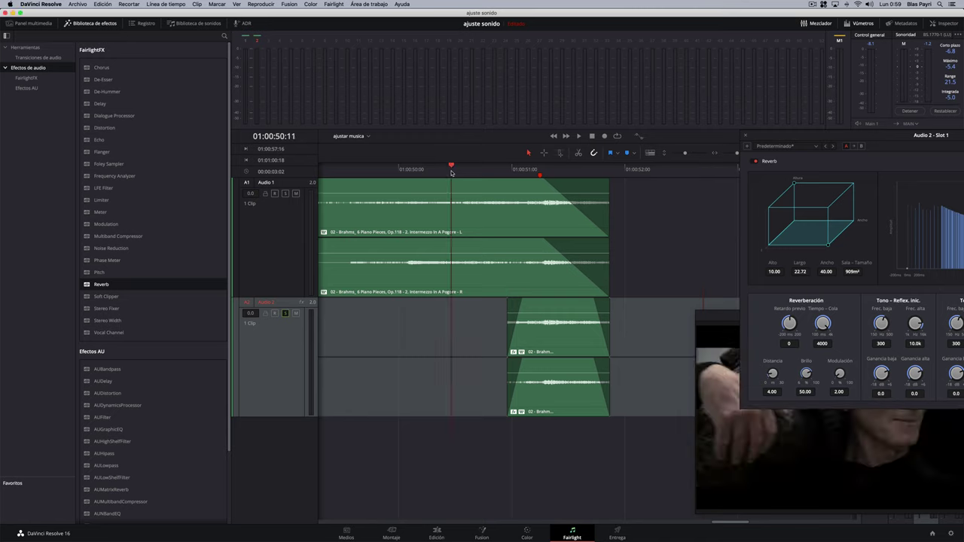
{"action": "key", "text": "space"}
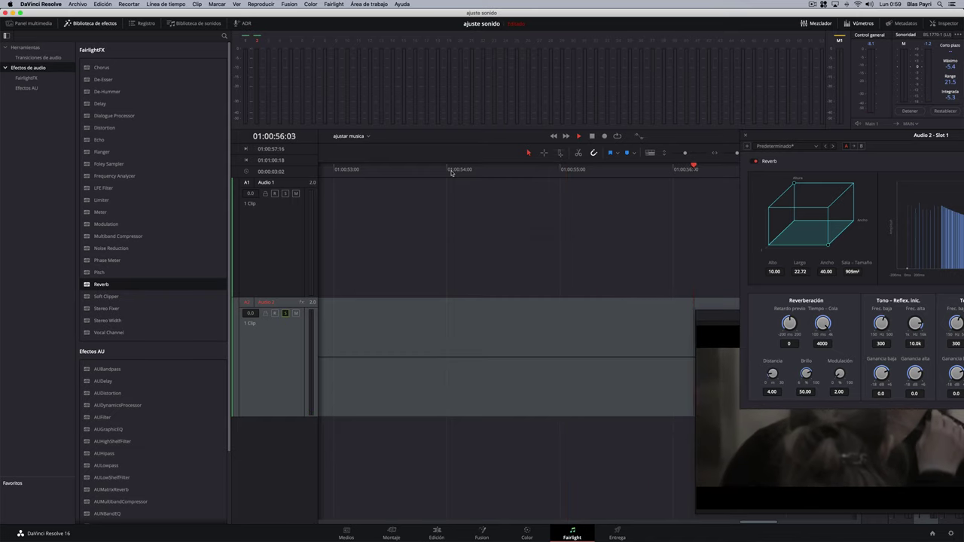
{"action": "key", "text": "space"}
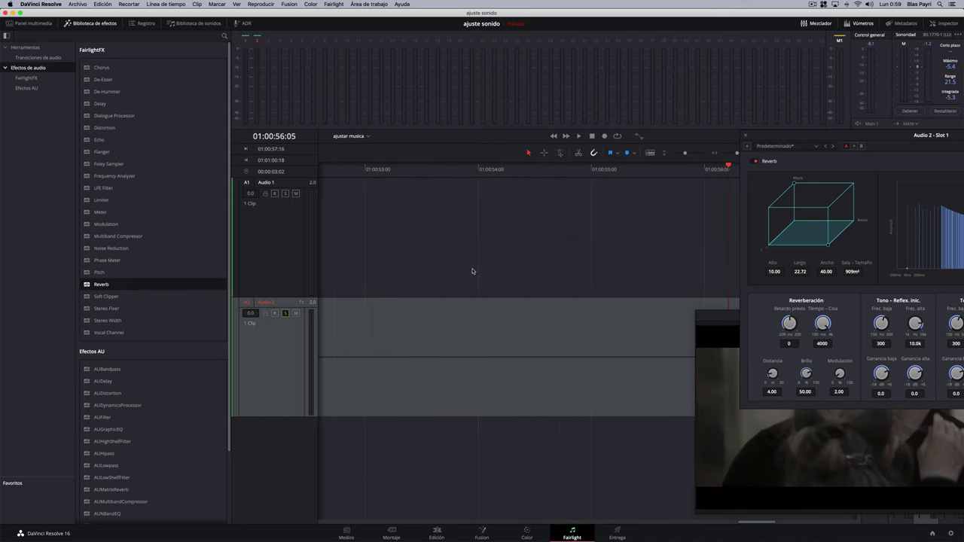
{"action": "key", "text": "shift+z"}
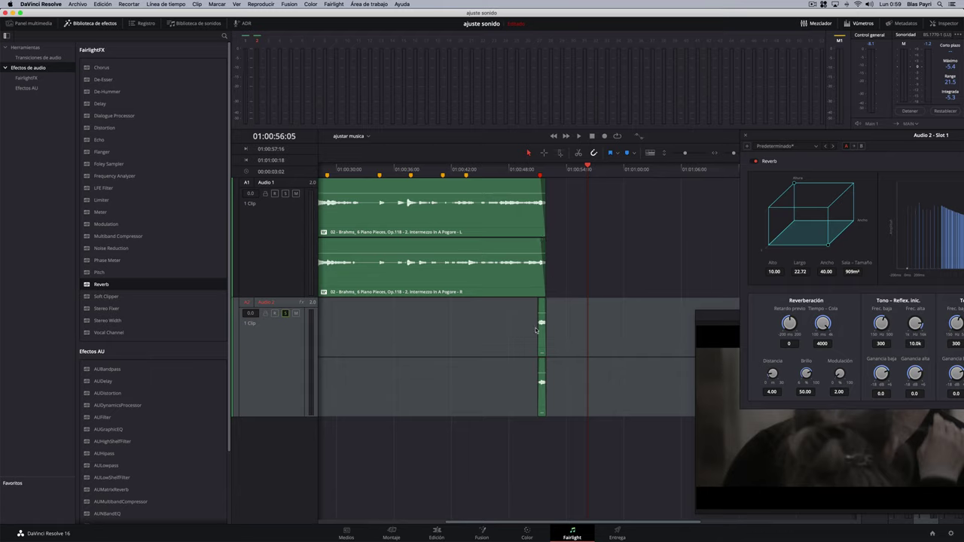
- Use Range Selection to mark about 8 seconds on Audio 2, starting at the music's end
{"action": "left_click", "coordinate": [528, 356]}
{"action": "key", "text": "Up"}
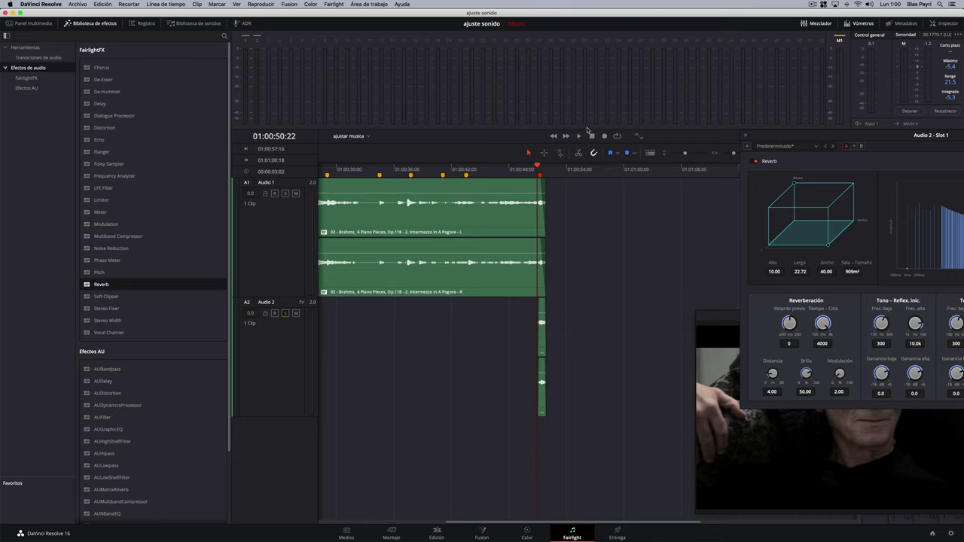
{"action": "left_click", "coordinate": [560, 152]}
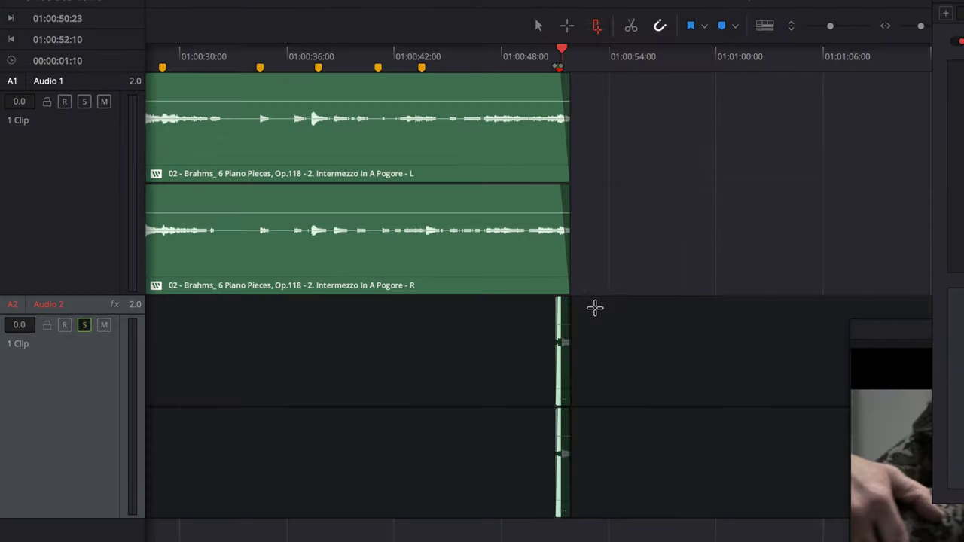
{"action": "left_click_drag", "start_coordinate": [559, 305], "coordinate": [754, 312]}
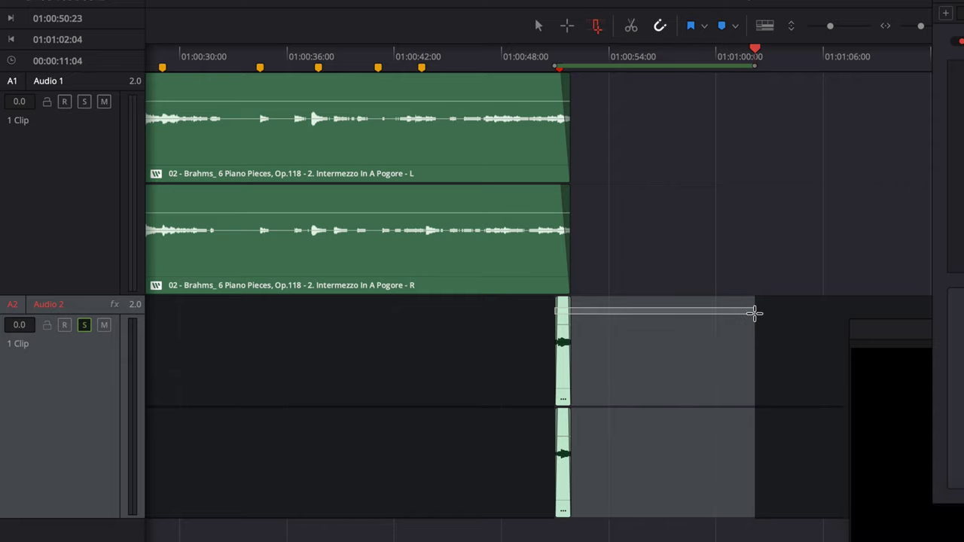
{"action": "left_click", "coordinate": [563, 51]}
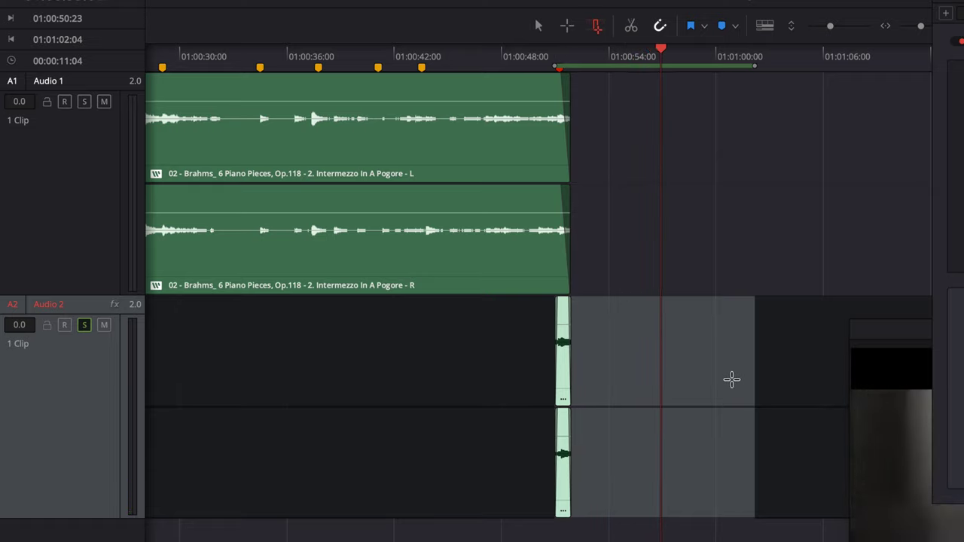
{"action": "key", "text": "space"}
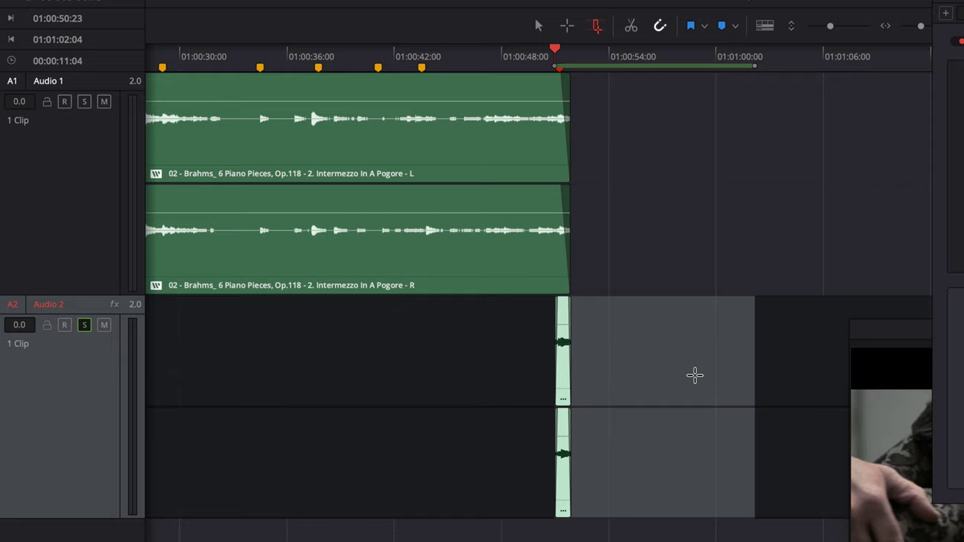
{"action": "left_click_drag", "start_coordinate": [695, 375], "coordinate": [548, 379]}
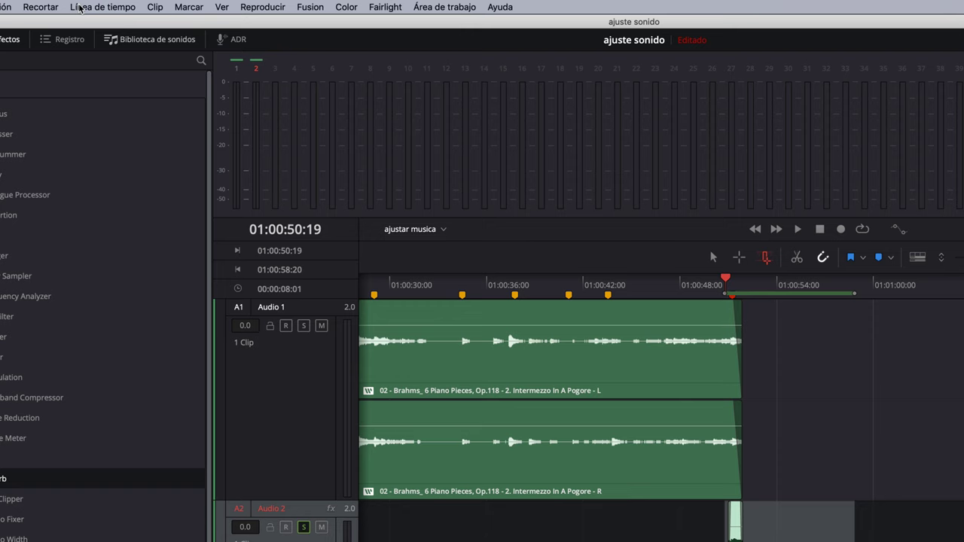
- Bounce the marked range with Exportar (bounce) mezcla a pista, destination Pista nueva
{"action": "left_click", "coordinate": [79, 8]}
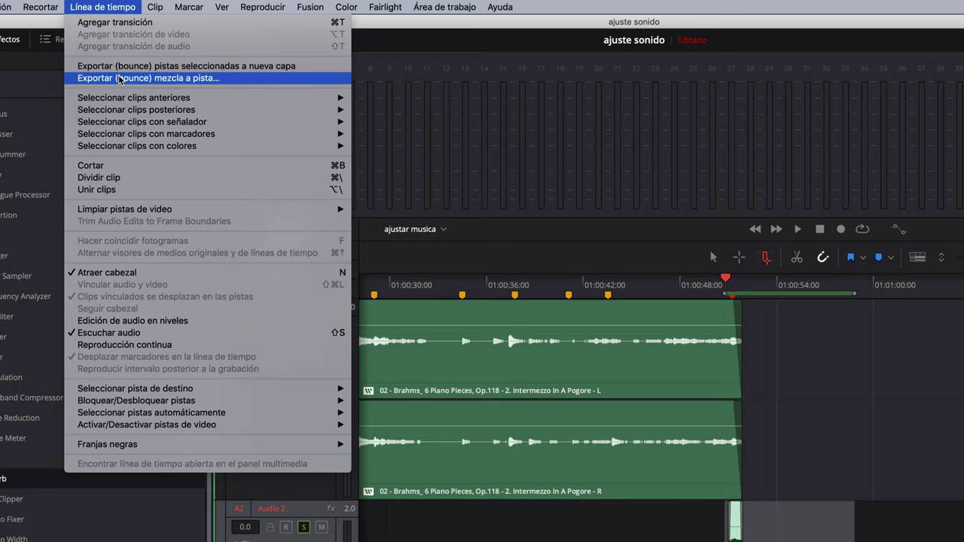
{"action": "left_click", "coordinate": [119, 78]}
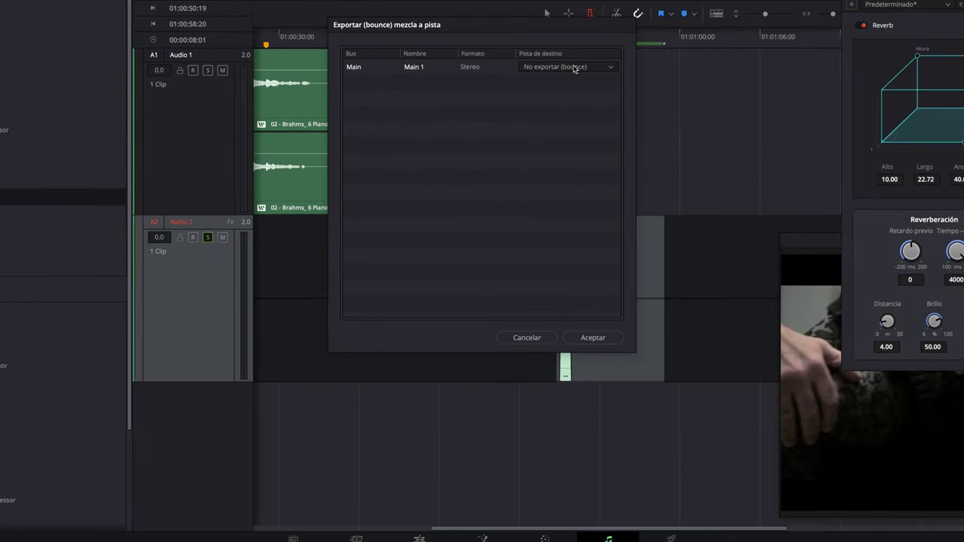
{"action": "left_click", "coordinate": [574, 67]}
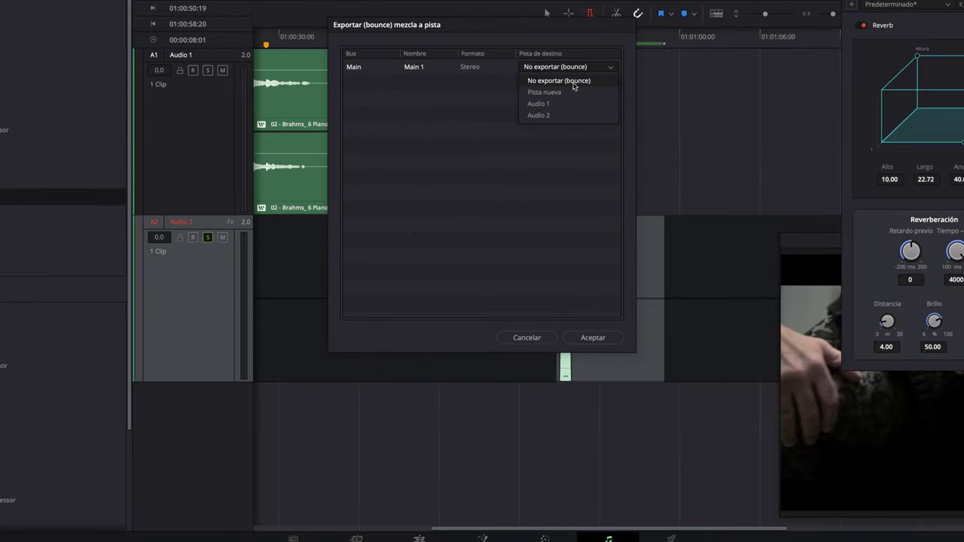
{"action": "left_click", "coordinate": [575, 92]}
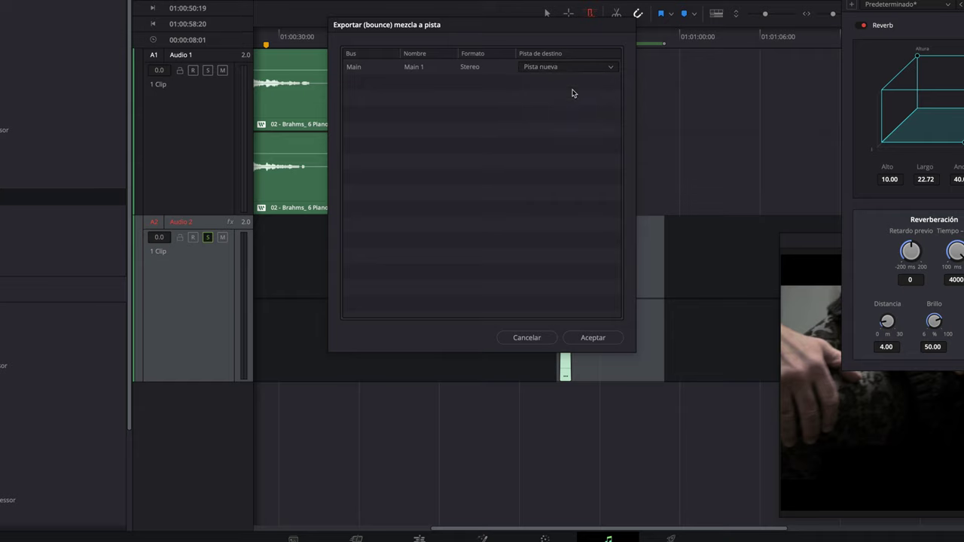
{"action": "left_click", "coordinate": [593, 339]}
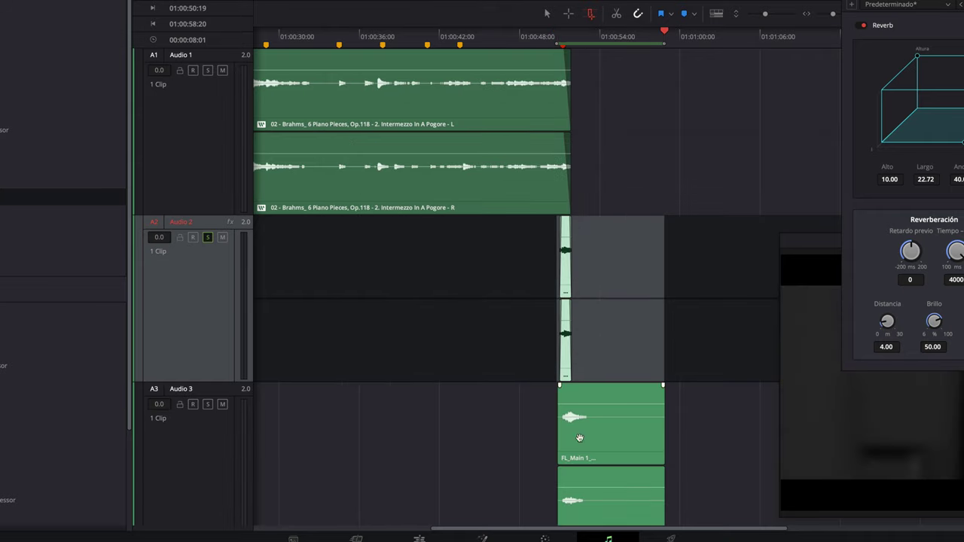
- Unsolo and mute Audio 2, then play back the ending with the bounced tail
{"action": "left_click", "coordinate": [571, 501]}
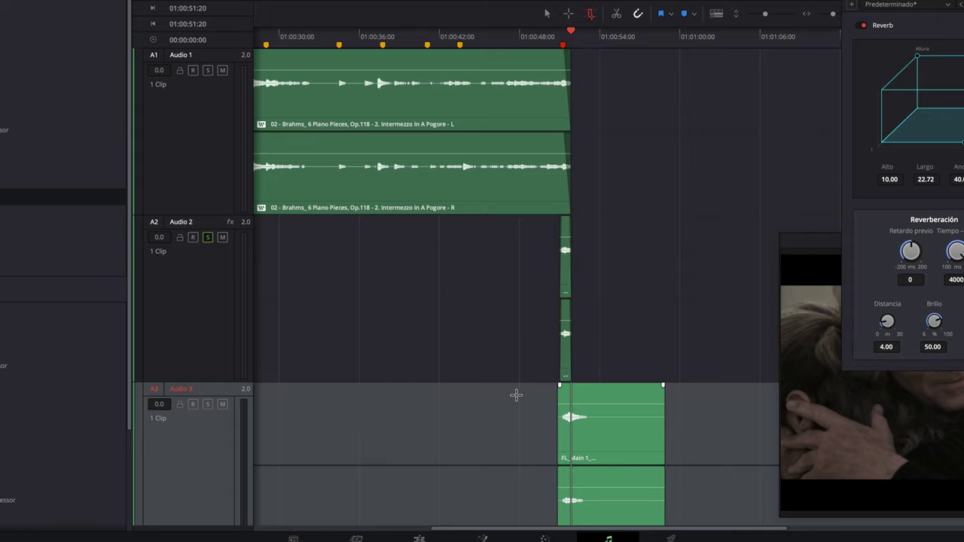
{"action": "left_click", "coordinate": [221, 238]}
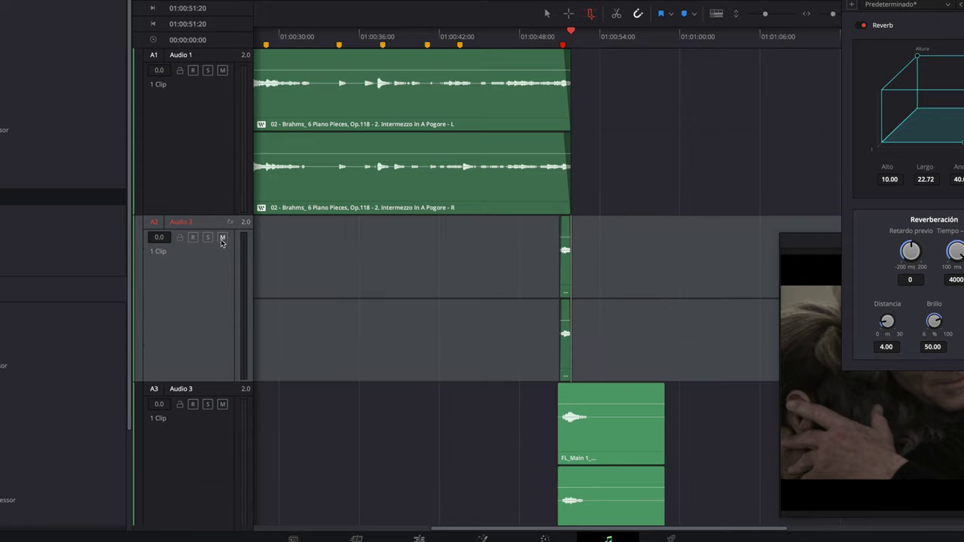
{"action": "left_click", "coordinate": [222, 238]}
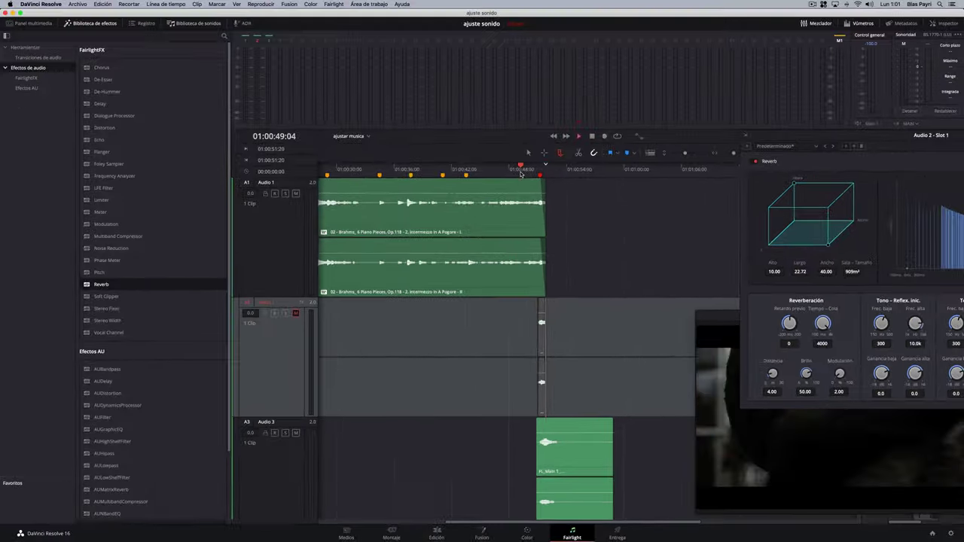
{"action": "key", "text": "space"}
{"action": "left_click", "coordinate": [517, 174]}
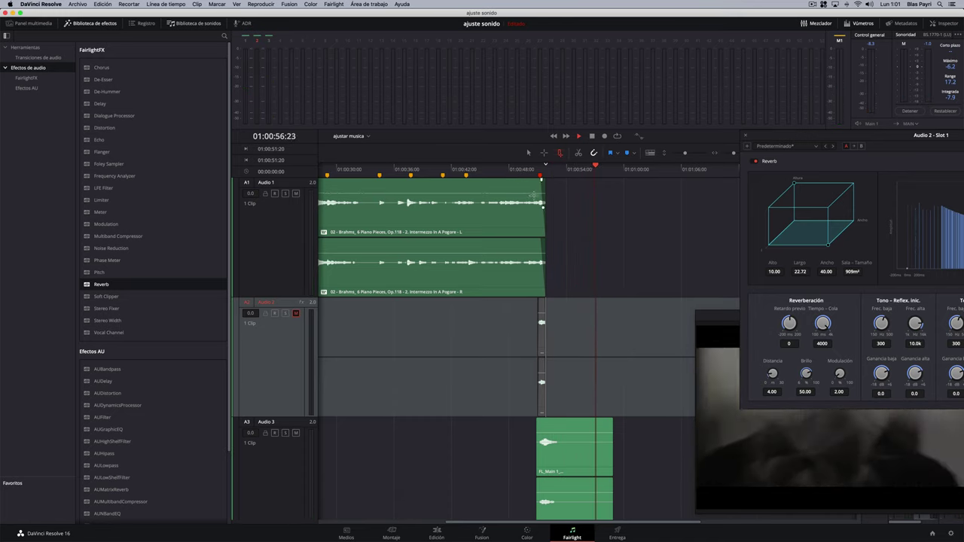
{"action": "key", "text": "space"}
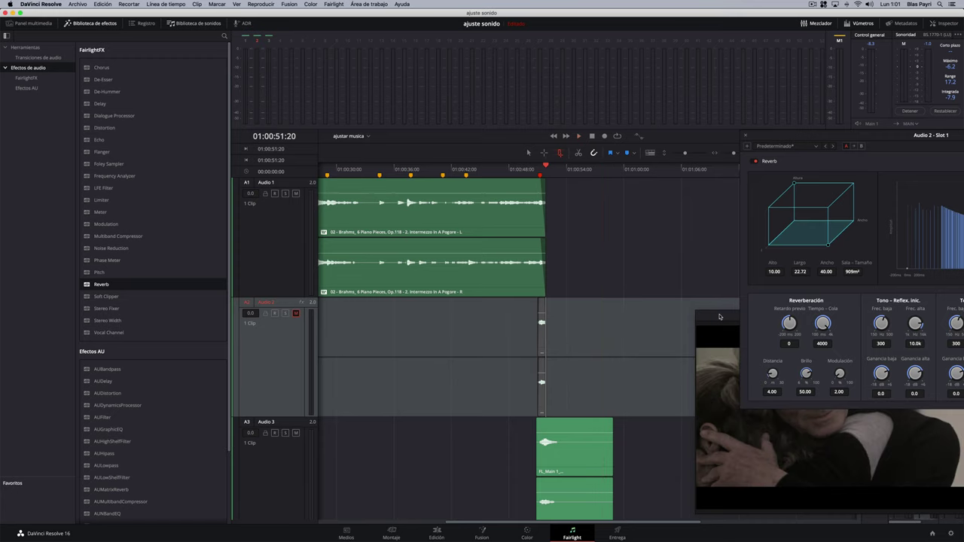
- Replay the ending, then add a fade-out to the end of the Audio 3 tail clip
{"action": "left_click_drag", "start_coordinate": [719, 317], "coordinate": [676, 234]}
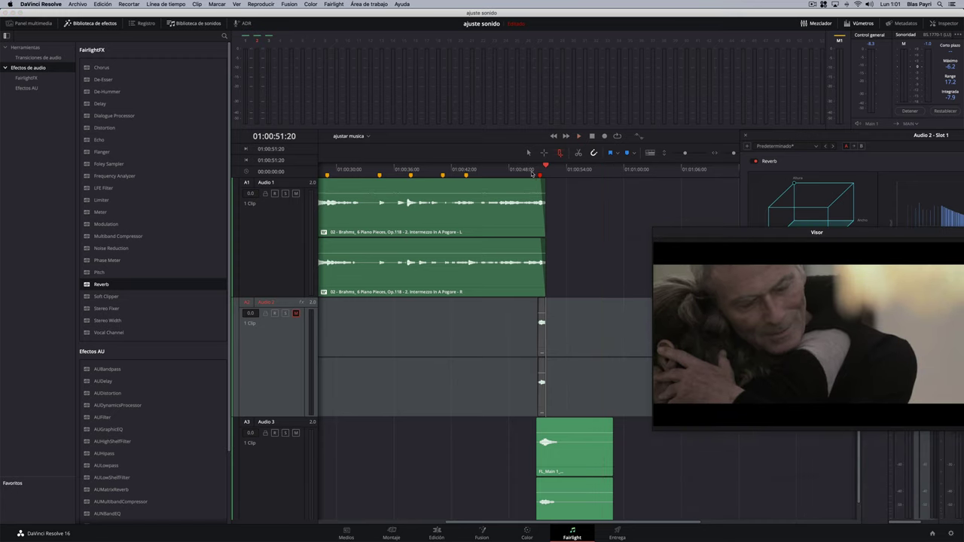
{"action": "left_click", "coordinate": [532, 172]}
{"action": "key", "text": "space"}
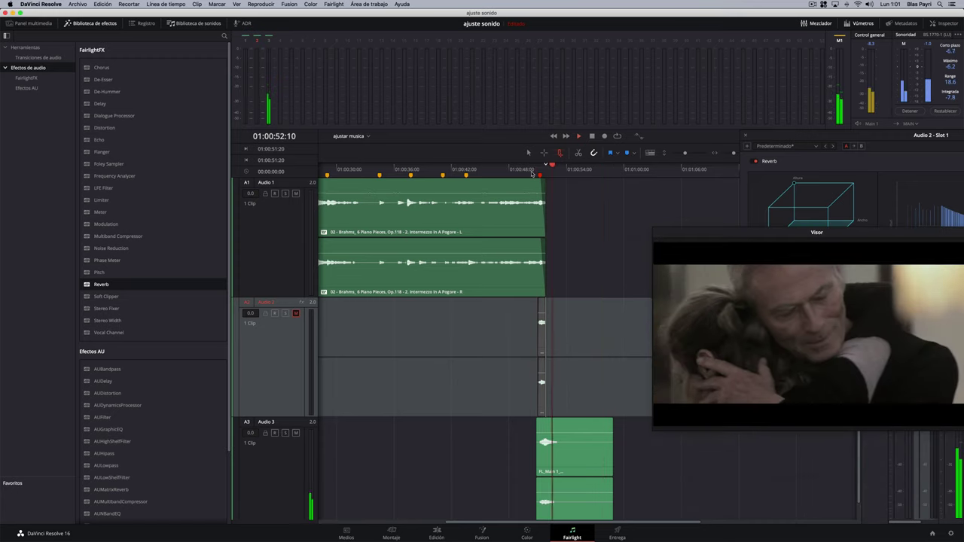
{"action": "left_click", "coordinate": [522, 175]}
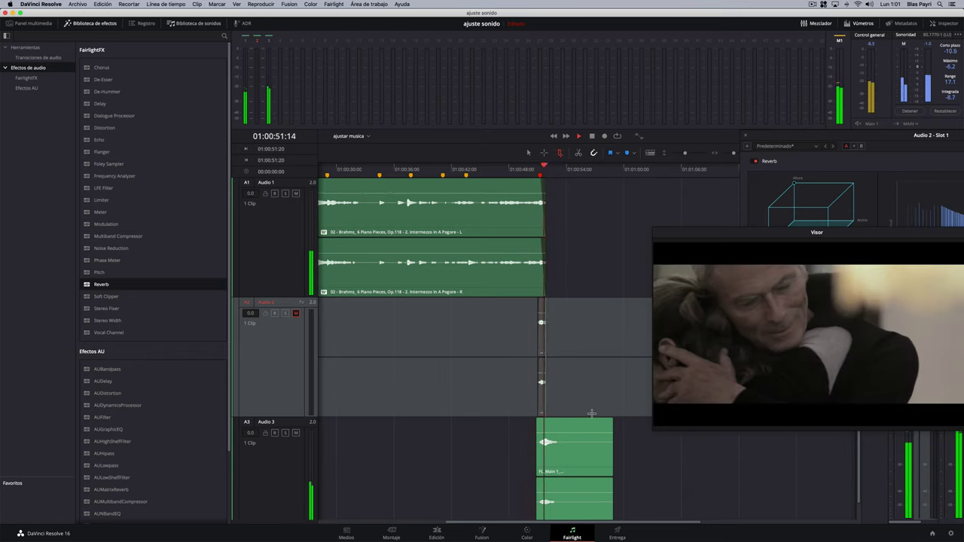
{"action": "key", "text": "space"}
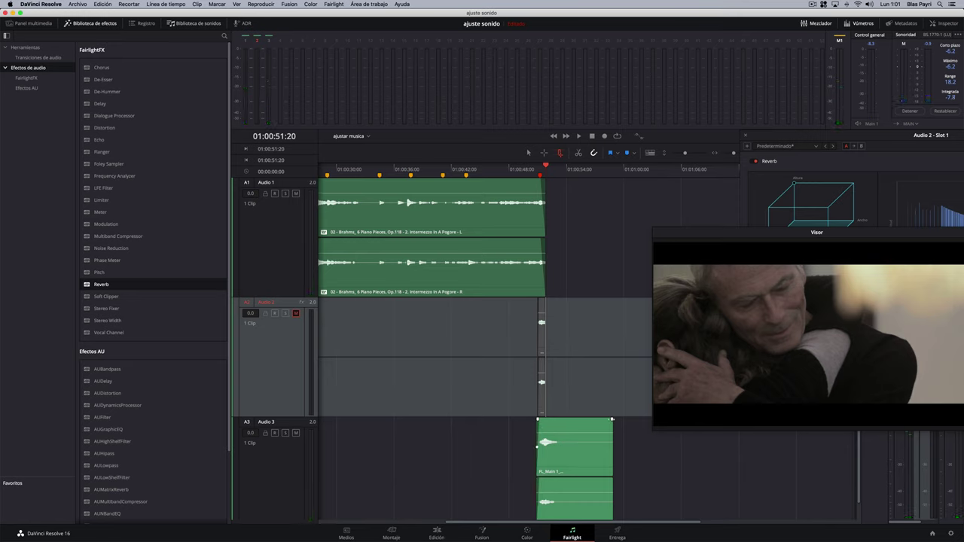
{"action": "left_click_drag", "start_coordinate": [611, 419], "coordinate": [571, 430]}
{"action": "key", "text": "a"}
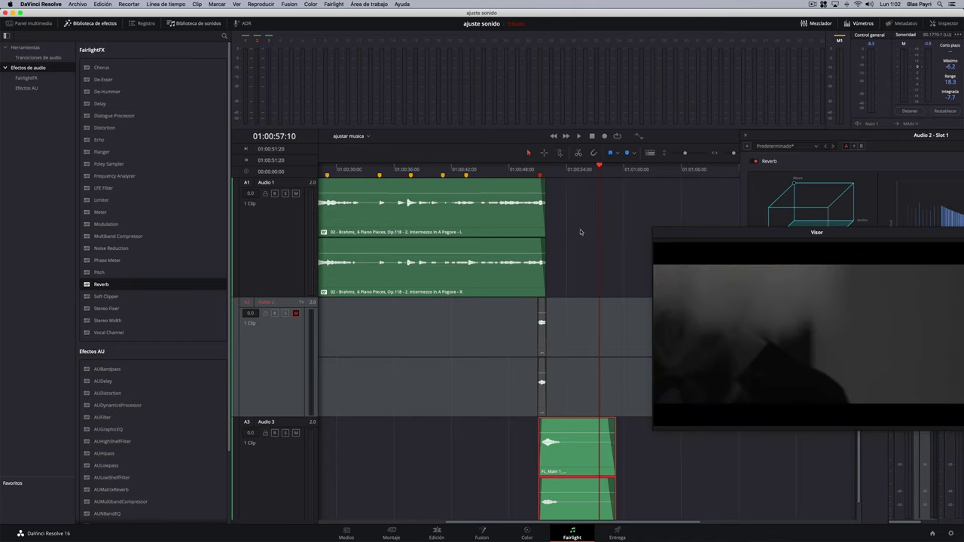
{"action": "key", "text": "super+shift+a"}
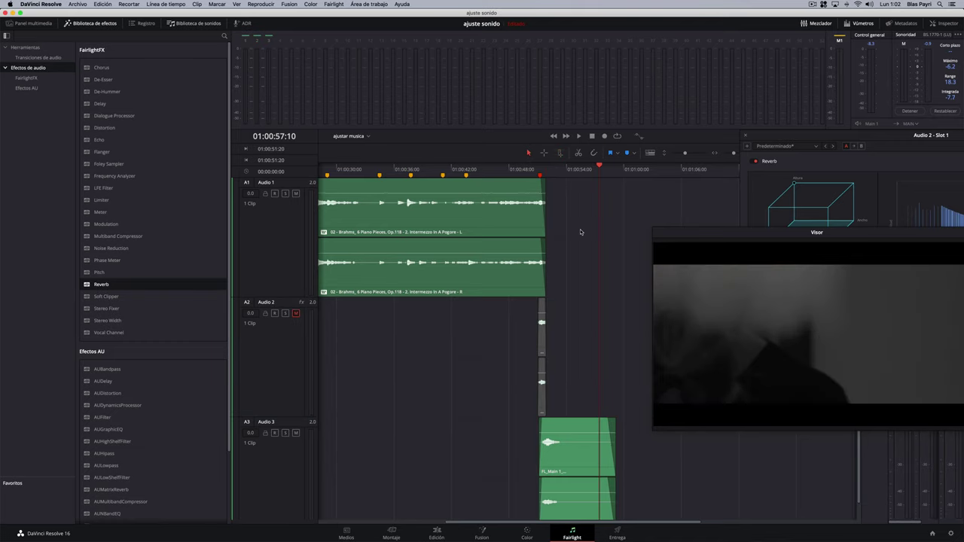
{"action": "scroll", "coordinate": [580, 232], "scroll_direction": "left", "scroll_amount": 10}
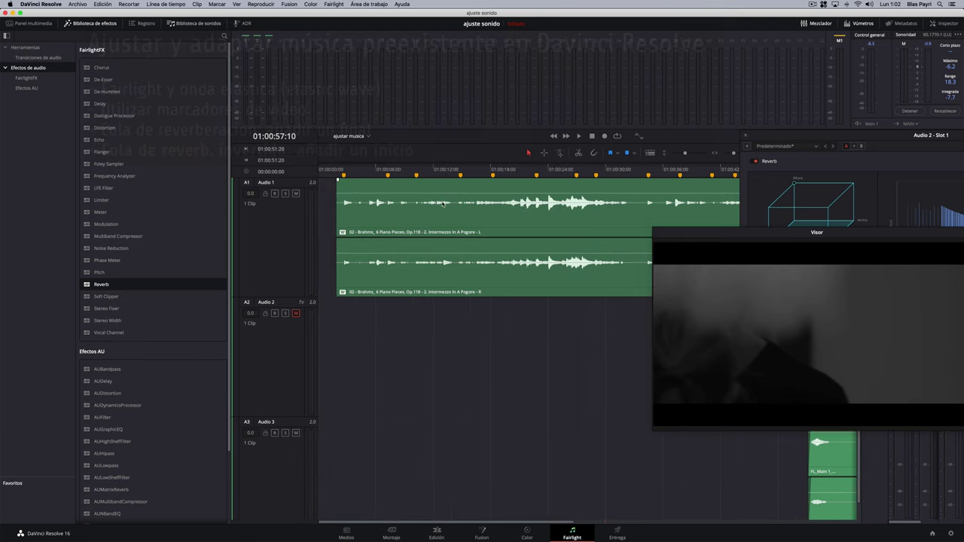
{"action": "left_click", "coordinate": [331, 175]}
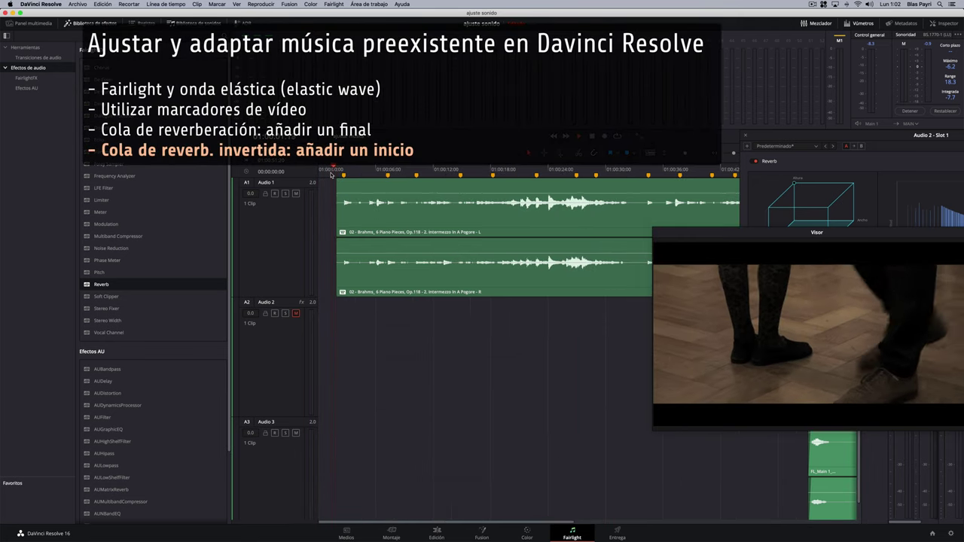
{"action": "key", "text": "space"}
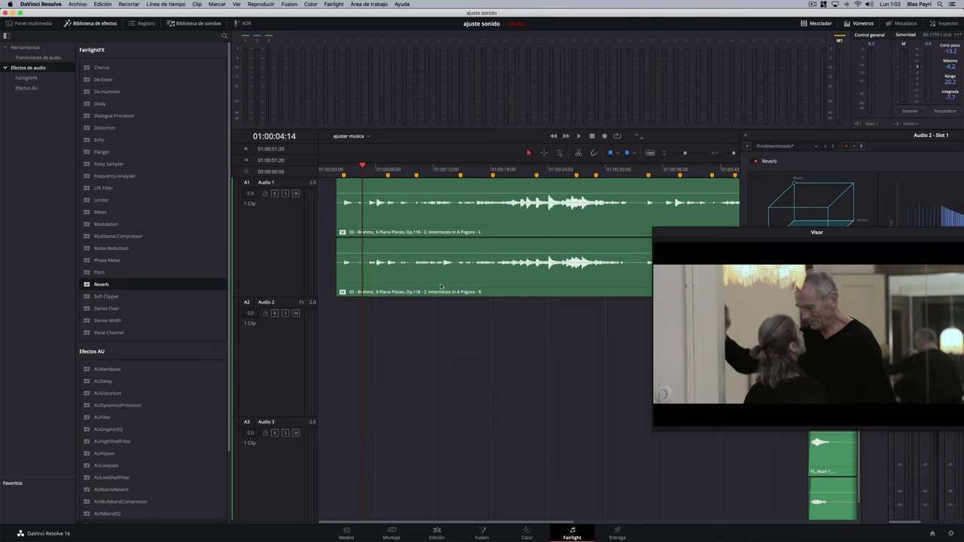
- Duplicate the Brahms clip from Audio 1 onto Audio 2, select it, and park the playhead near 01:00:04
{"action": "left_click", "coordinate": [414, 261]}
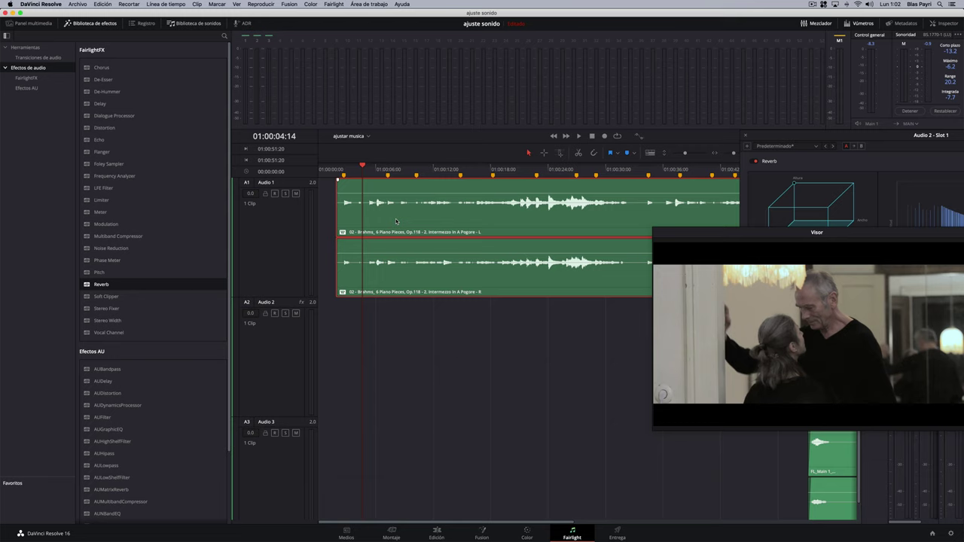
{"action": "left_click_drag", "start_coordinate": [396, 221], "coordinate": [396, 325]}
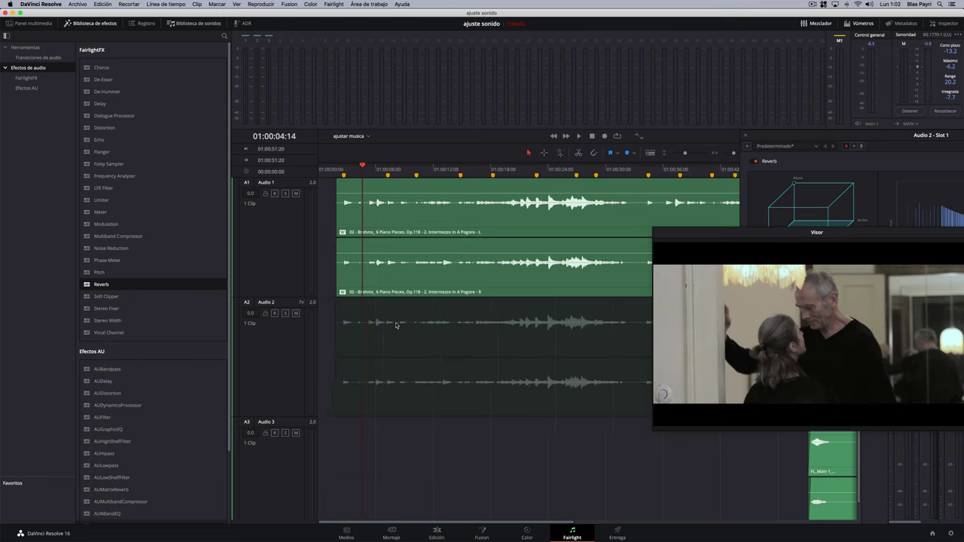
{"action": "left_click_drag", "start_coordinate": [397, 325], "coordinate": [398, 325]}
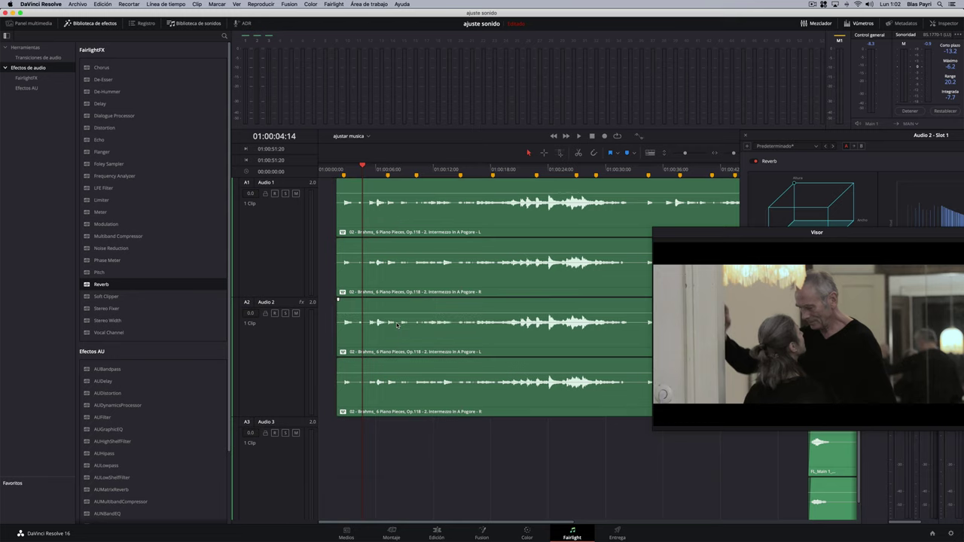
{"action": "left_click", "coordinate": [395, 324]}
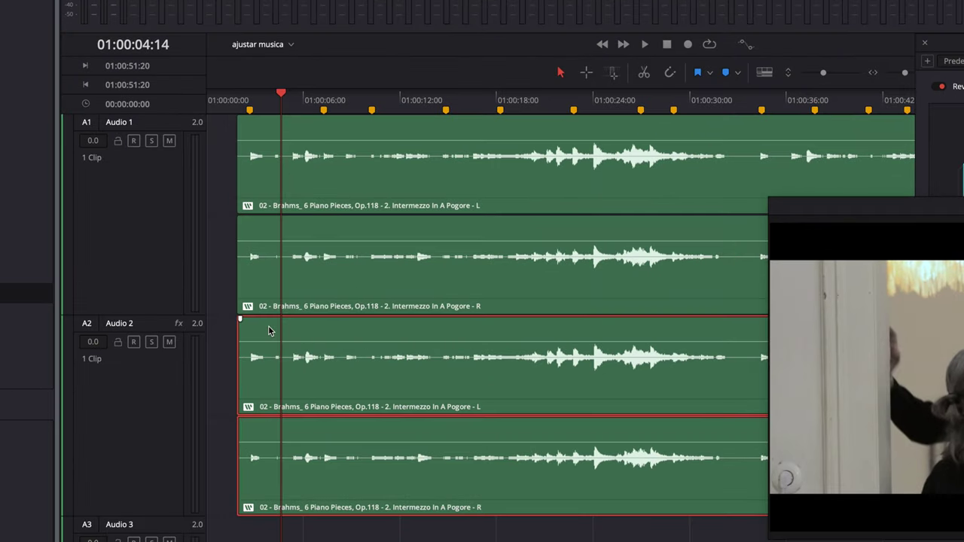
{"action": "left_click_drag", "start_coordinate": [281, 94], "coordinate": [272, 95]}
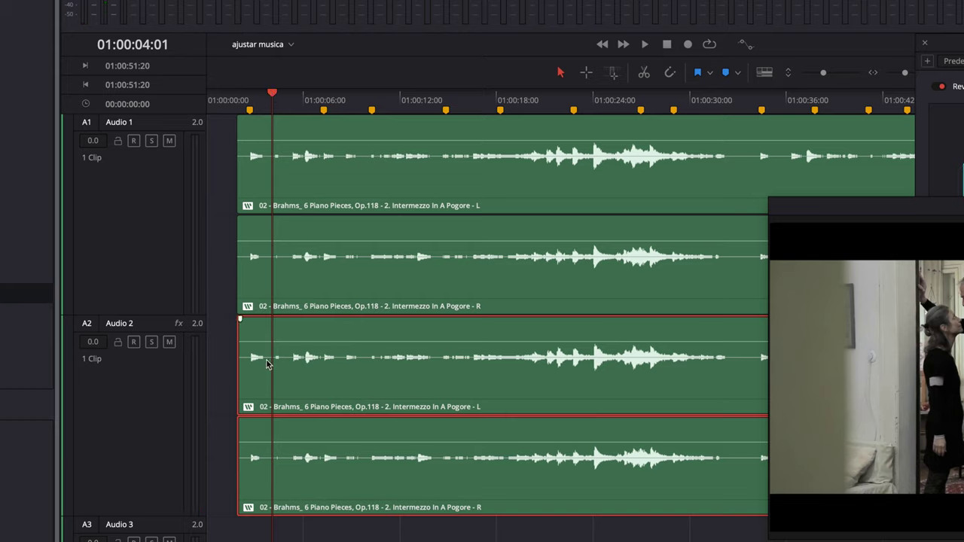
- Cut the Audio 2 copy at about 4 seconds and delete the long remainder
{"action": "left_click", "coordinate": [644, 73]}
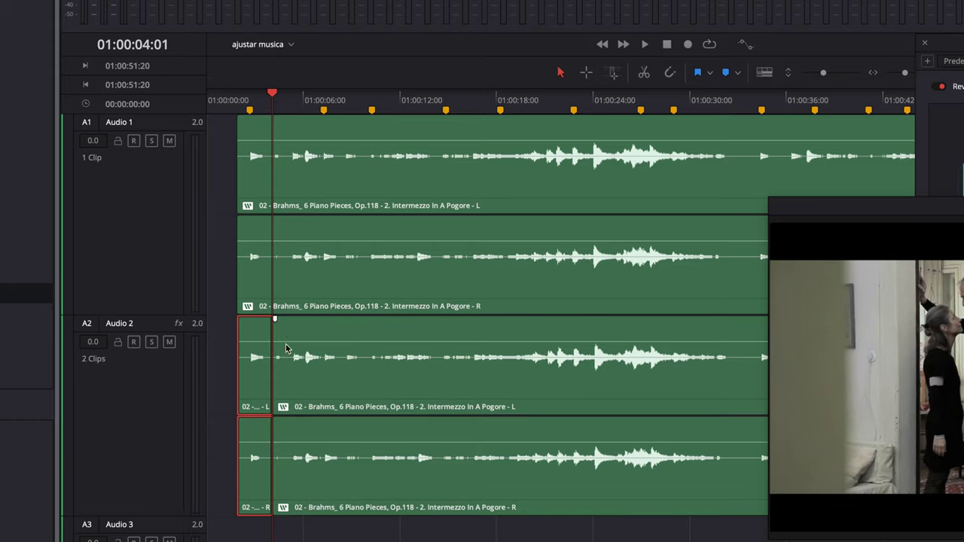
{"action": "left_click", "coordinate": [324, 399]}
{"action": "key", "text": "Delete"}
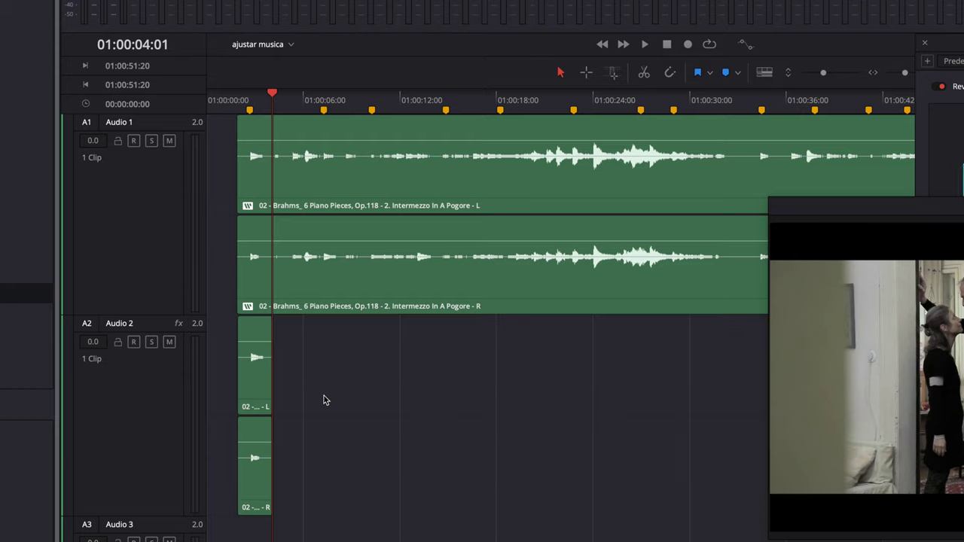
{"action": "left_click", "coordinate": [245, 110]}
{"action": "key", "text": "space"}
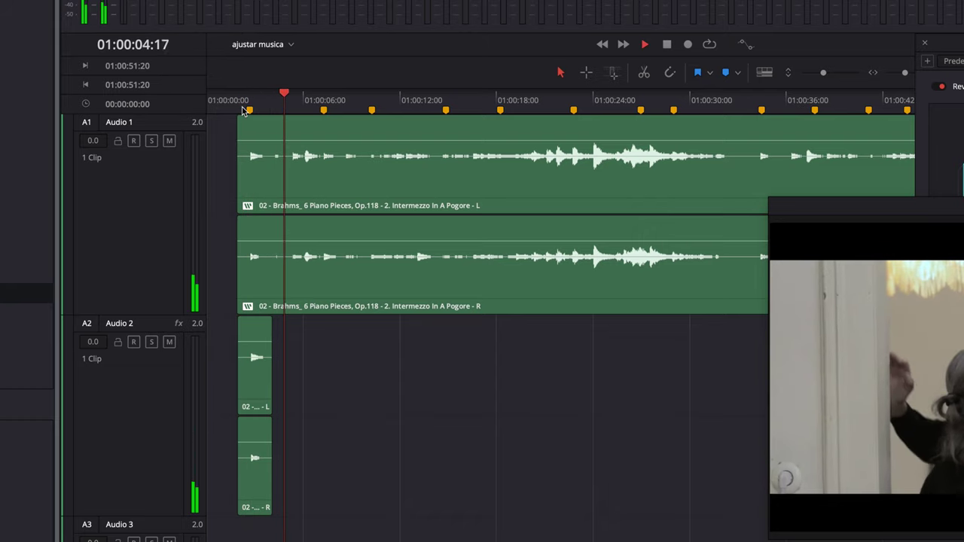
{"action": "key", "text": "space"}
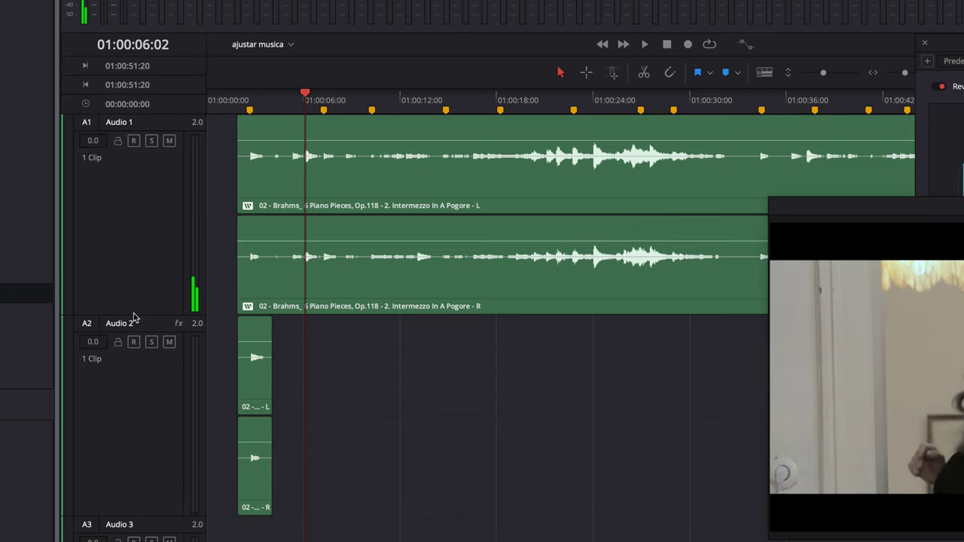
- Solo Audio 2, fade both ends of the snippet, and mark a range to about 12 s
{"action": "left_click", "coordinate": [152, 342]}
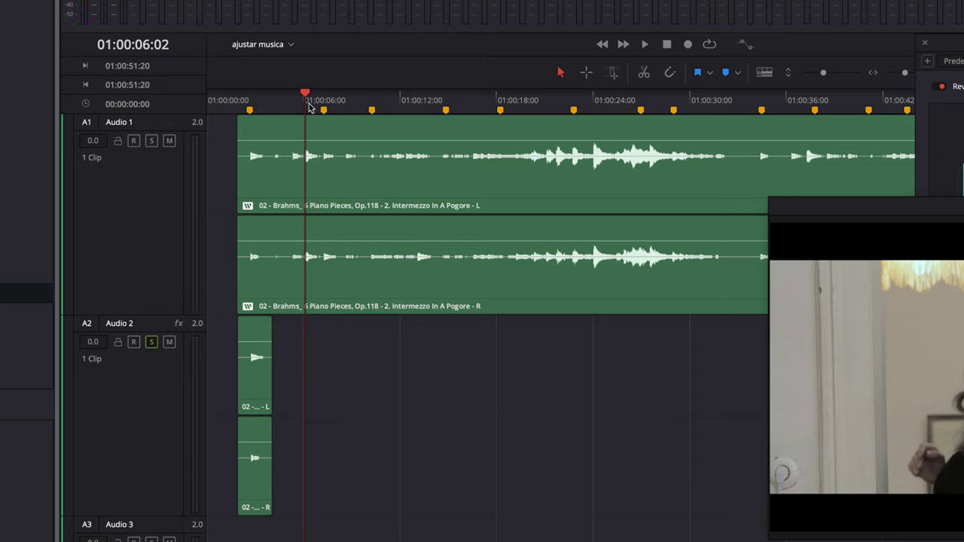
{"action": "left_click", "coordinate": [241, 112]}
{"action": "key", "text": "space"}
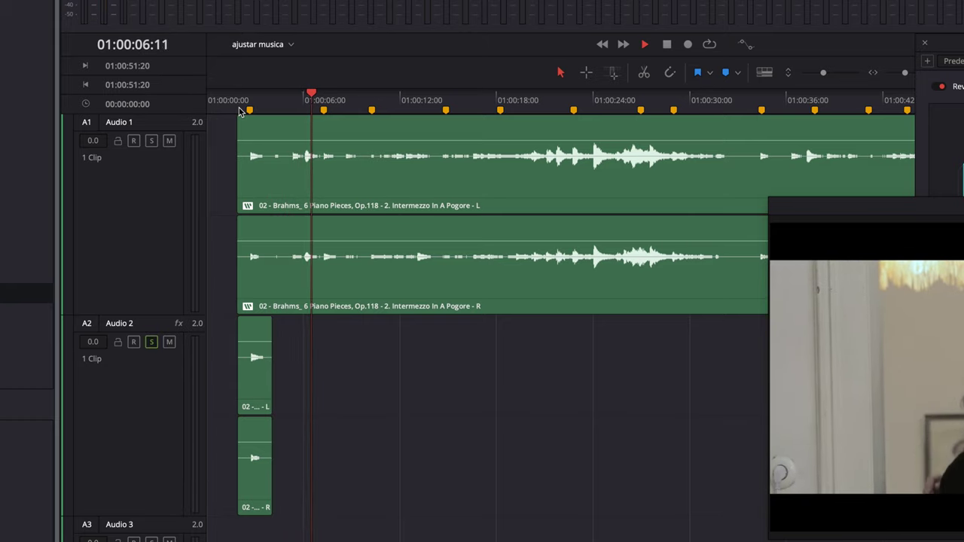
{"action": "key", "text": "space"}
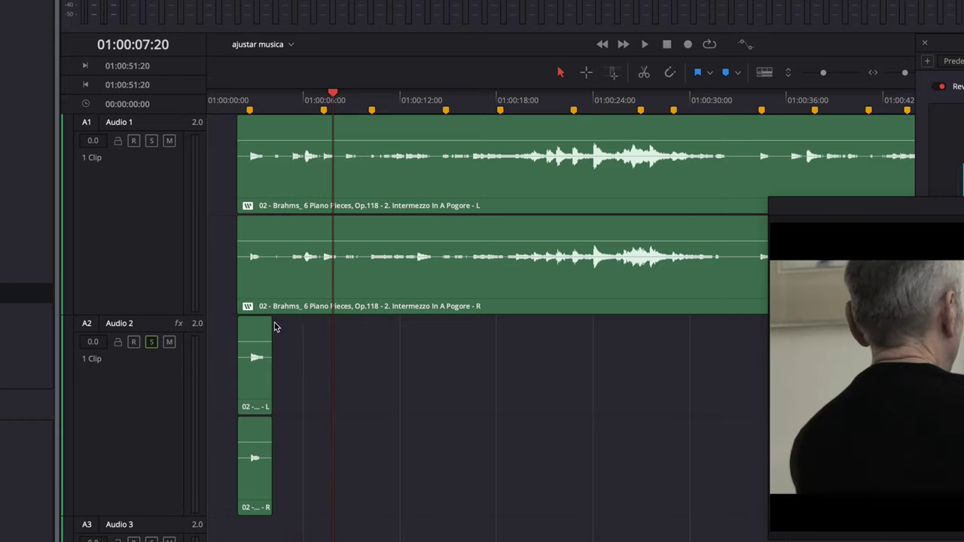
{"action": "left_click_drag", "start_coordinate": [243, 322], "coordinate": [245, 319]}
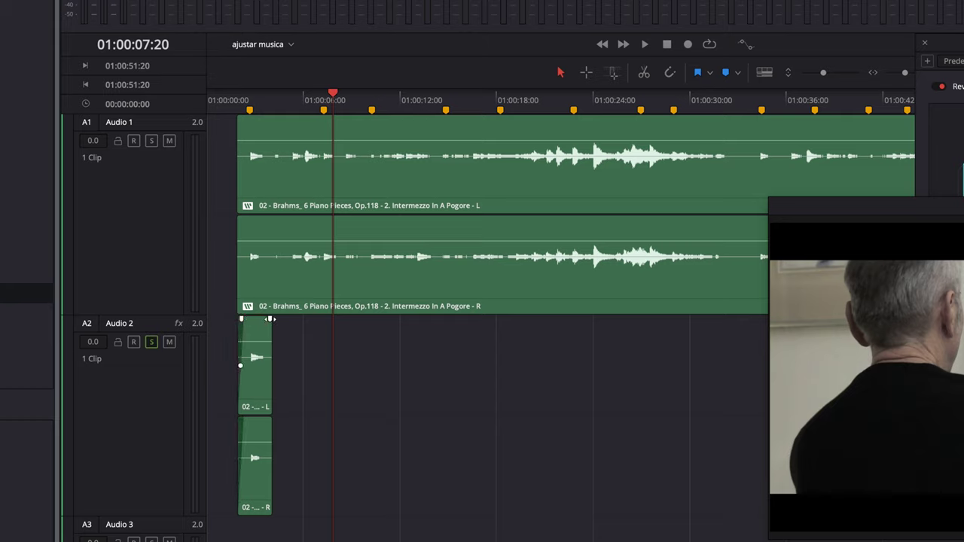
{"action": "left_click_drag", "start_coordinate": [270, 318], "coordinate": [265, 320]}
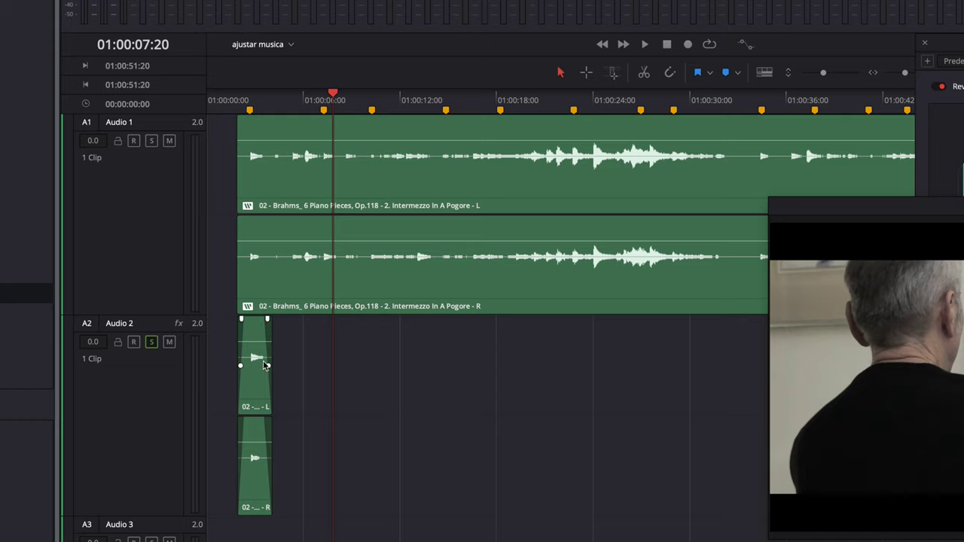
{"action": "left_click", "coordinate": [614, 73]}
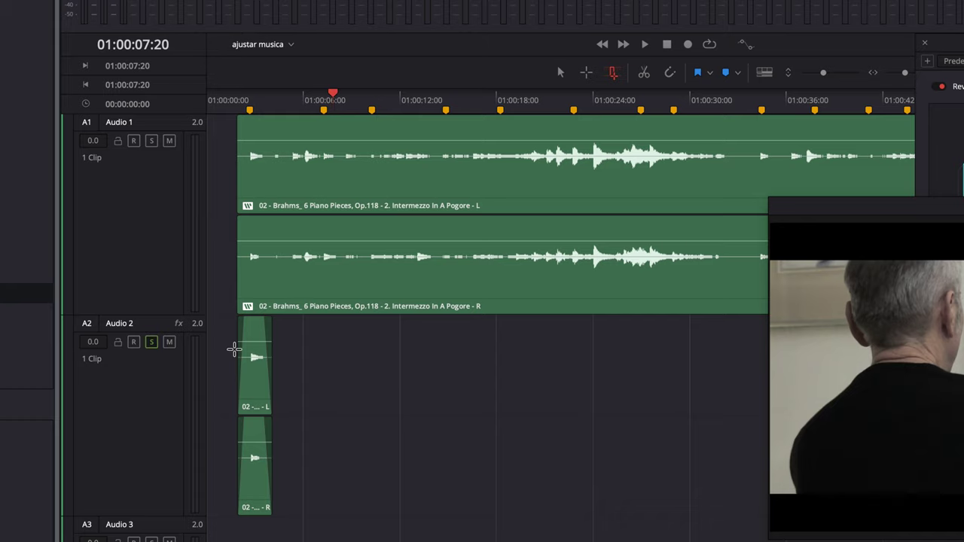
{"action": "mouse_move", "coordinate": [234, 349]}
{"action": "left_mouse_down"}
{"action": "mouse_move", "coordinate": [423, 352]}
{"action": "mouse_move", "coordinate": [411, 353]}
{"action": "left_mouse_up"}
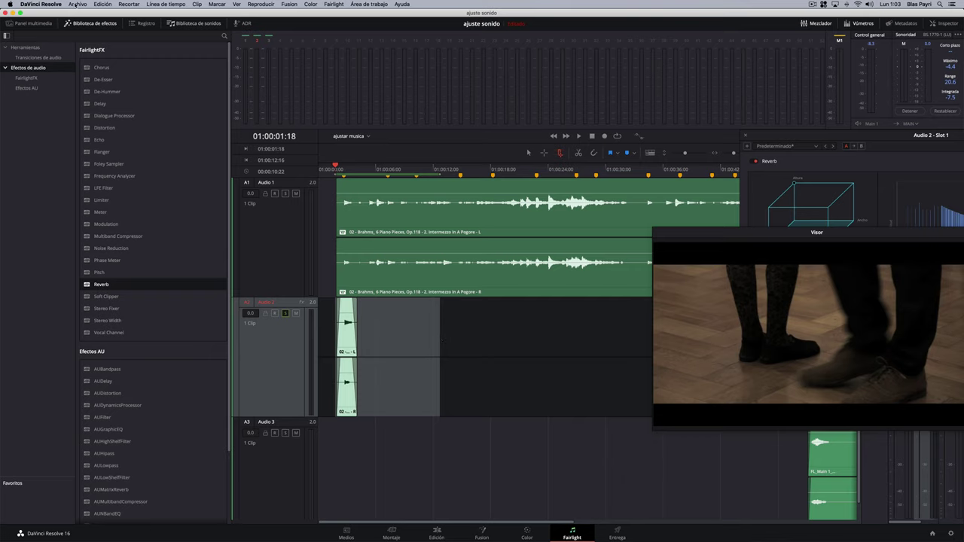
- Bounce the marked range of the mix onto the existing Audio 3 track
{"action": "left_click", "coordinate": [151, 5]}
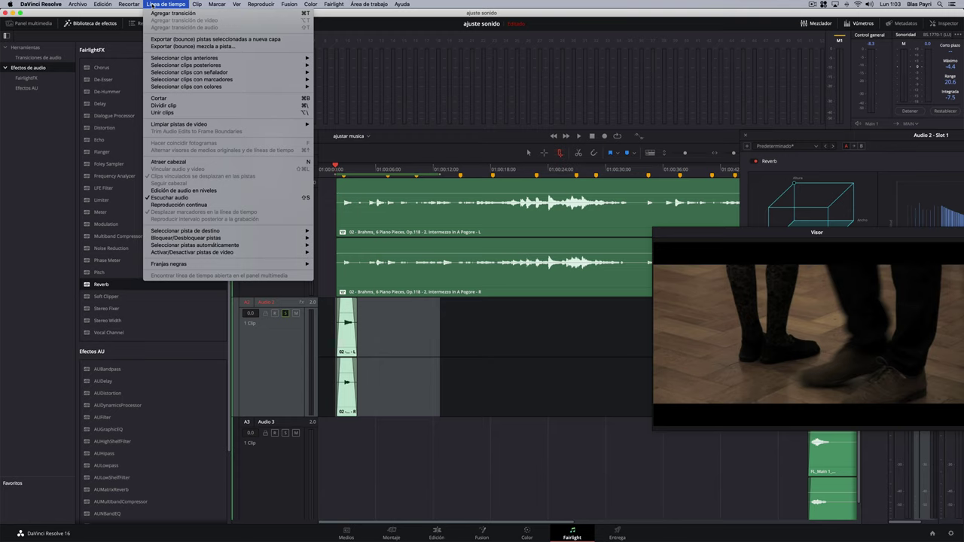
{"action": "left_click", "coordinate": [164, 46]}
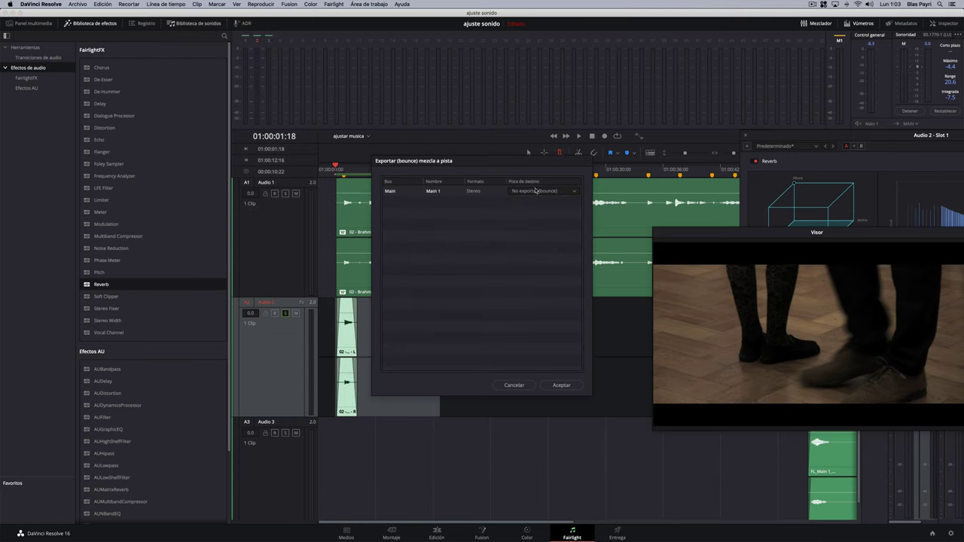
{"action": "left_click", "coordinate": [536, 192]}
{"action": "left_click", "coordinate": [528, 217]}
{"action": "left_click", "coordinate": [528, 193]}
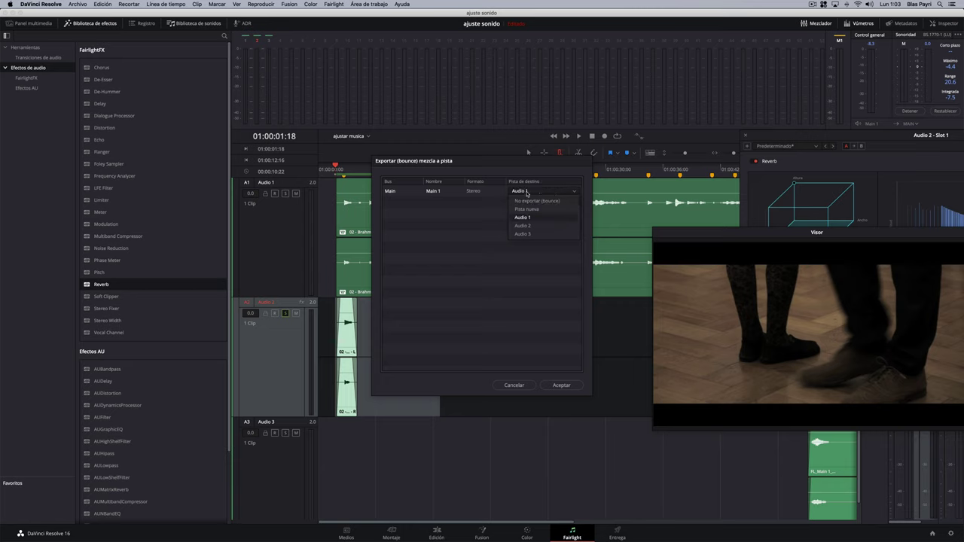
{"action": "left_click", "coordinate": [527, 235]}
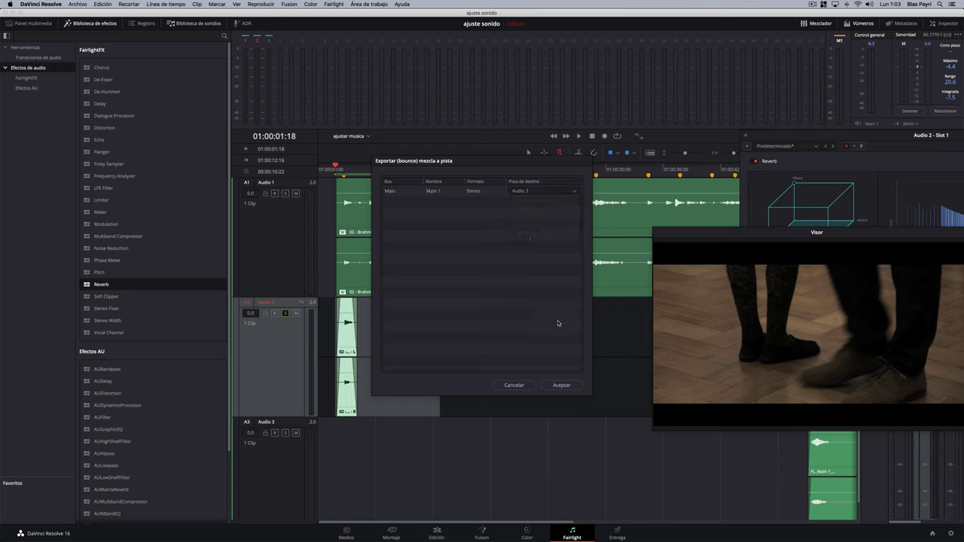
{"action": "left_click", "coordinate": [562, 386]}
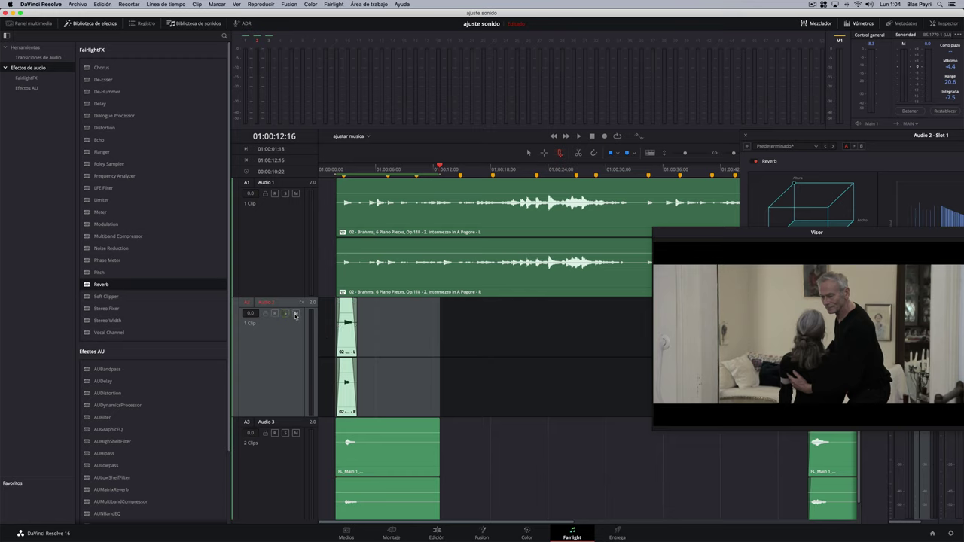
- Mute Audio 2, play the opening with the bounced Audio 3 clip, and select that clip
{"action": "left_click", "coordinate": [295, 313]}
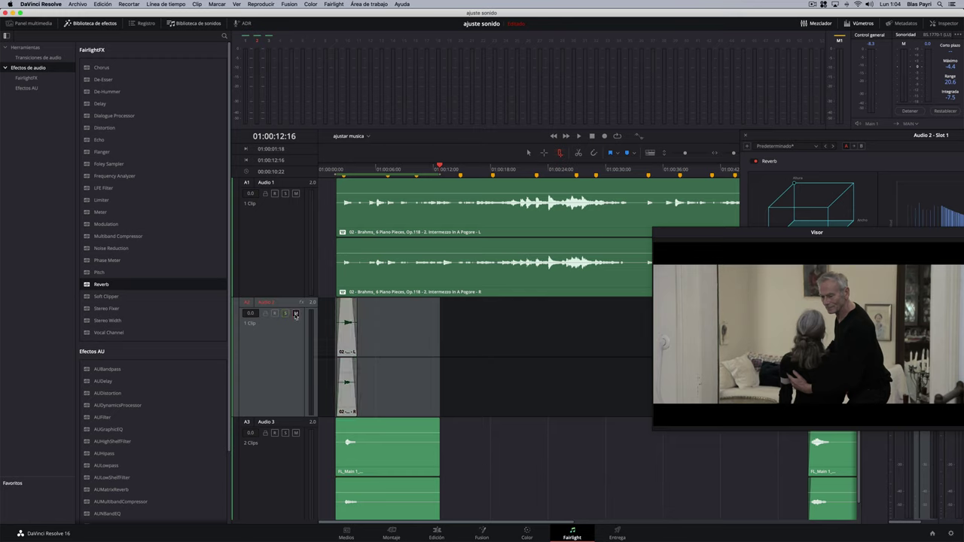
{"action": "left_click", "coordinate": [329, 176]}
{"action": "key", "text": "space"}
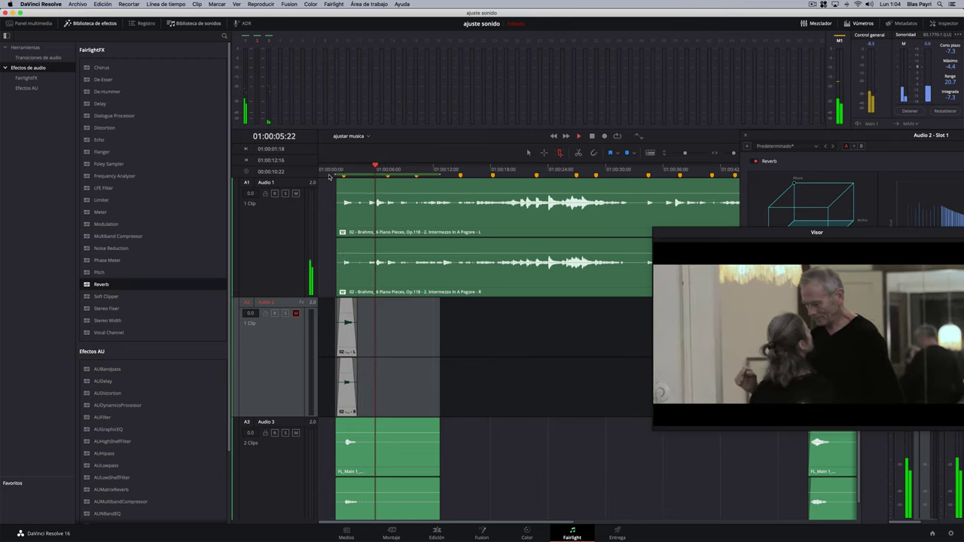
{"action": "left_click", "coordinate": [329, 177]}
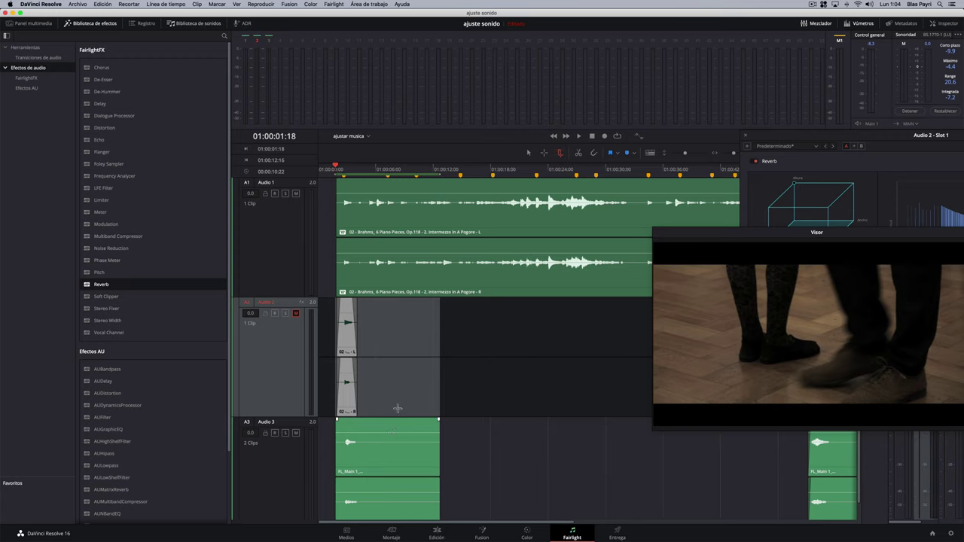
{"action": "left_click", "coordinate": [425, 408]}
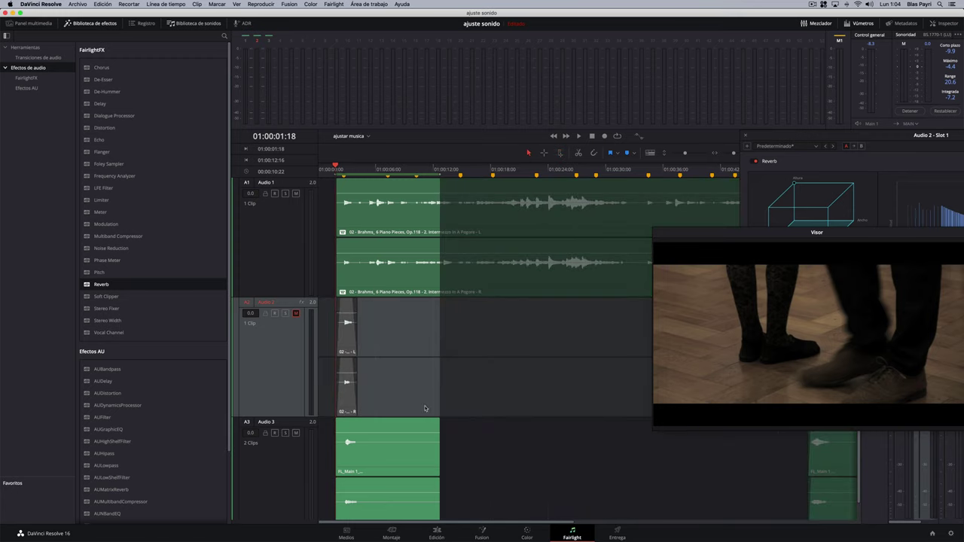
{"action": "left_click", "coordinate": [394, 425]}
{"action": "right_click", "coordinate": [394, 425]}
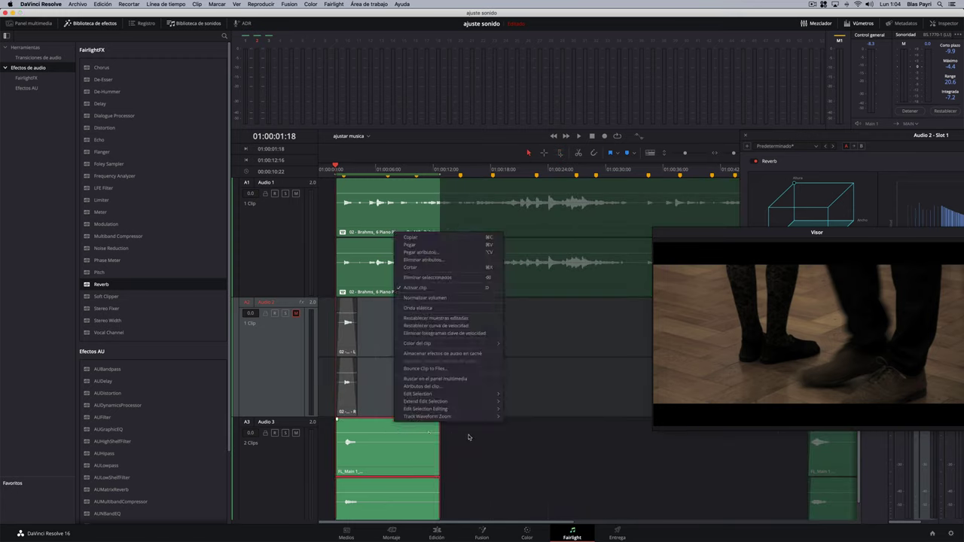
{"action": "key", "text": "Escape"}
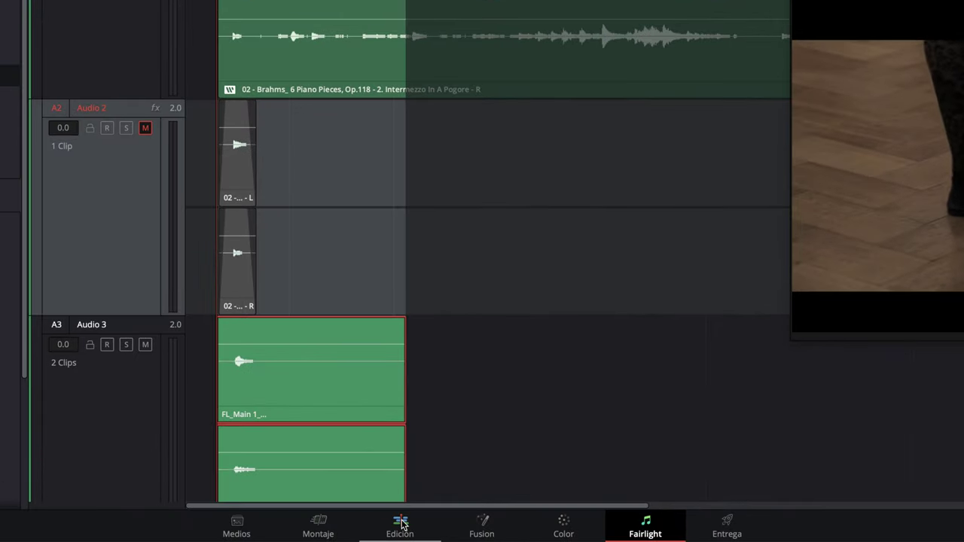
- Reverse the first FL_Main 1 clip on Audio 3 through Change Clip Speed at -100%
{"action": "left_click", "coordinate": [402, 525]}
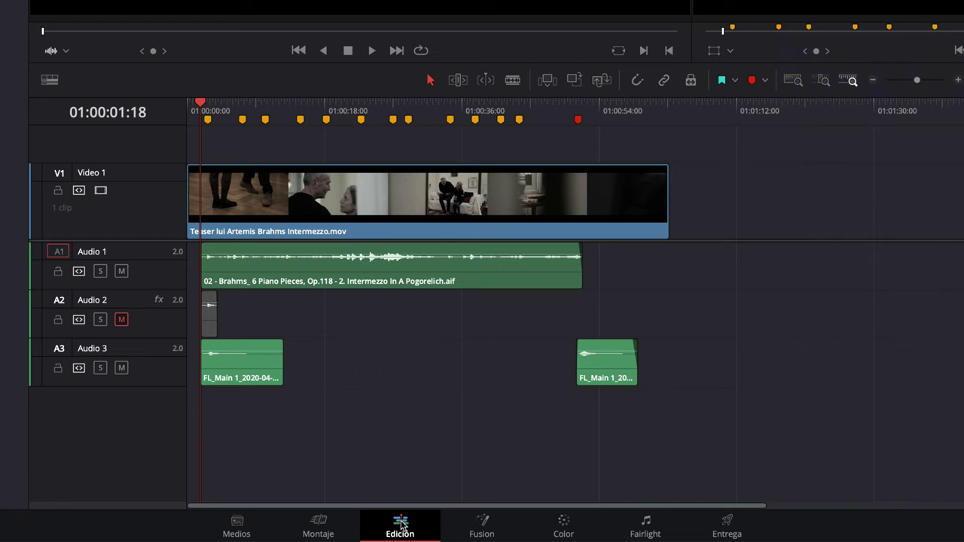
{"action": "left_click", "coordinate": [229, 369]}
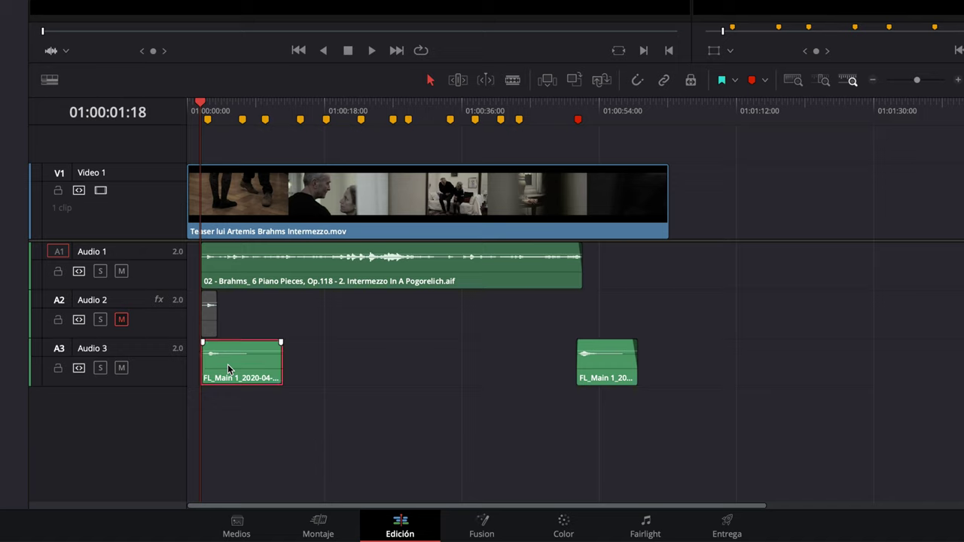
{"action": "right_click", "coordinate": [228, 368]}
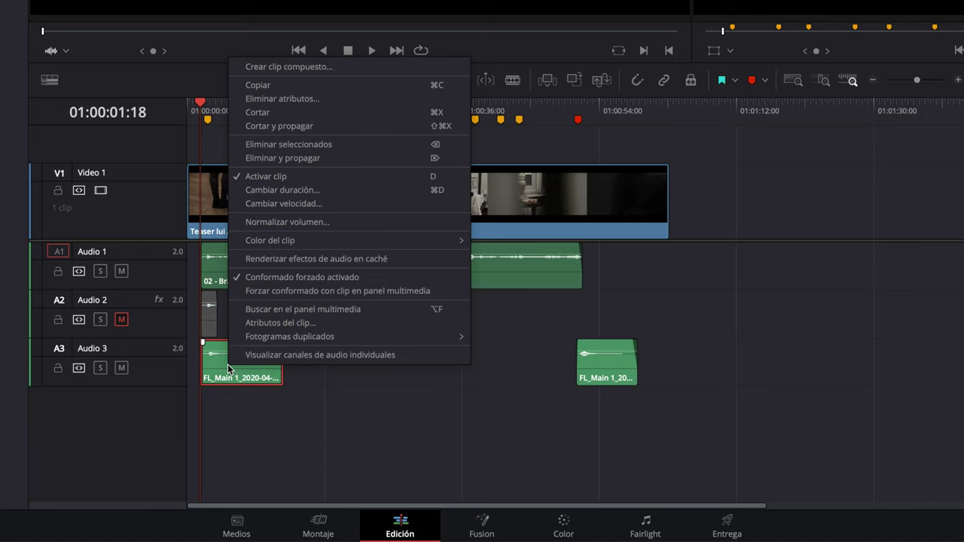
{"action": "left_click", "coordinate": [276, 452]}
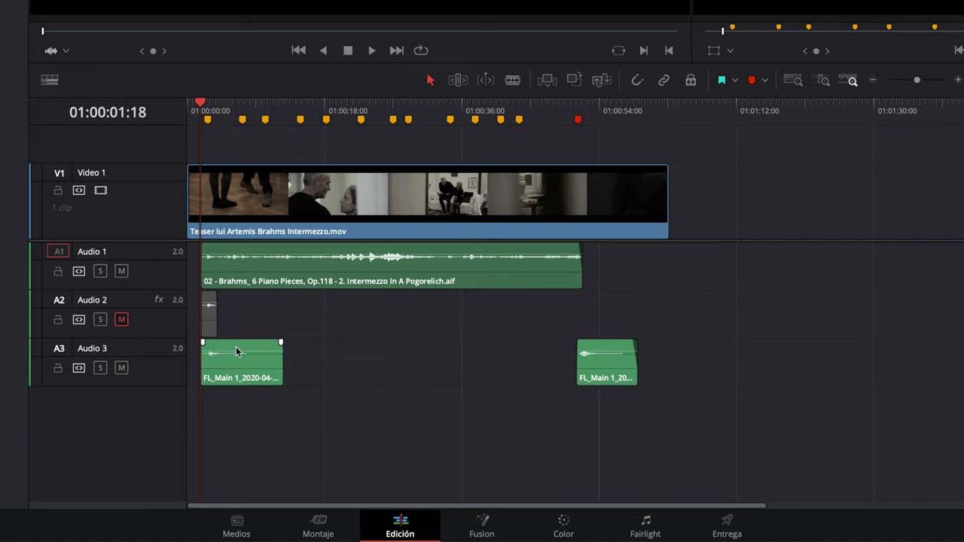
{"action": "right_click", "coordinate": [237, 353]}
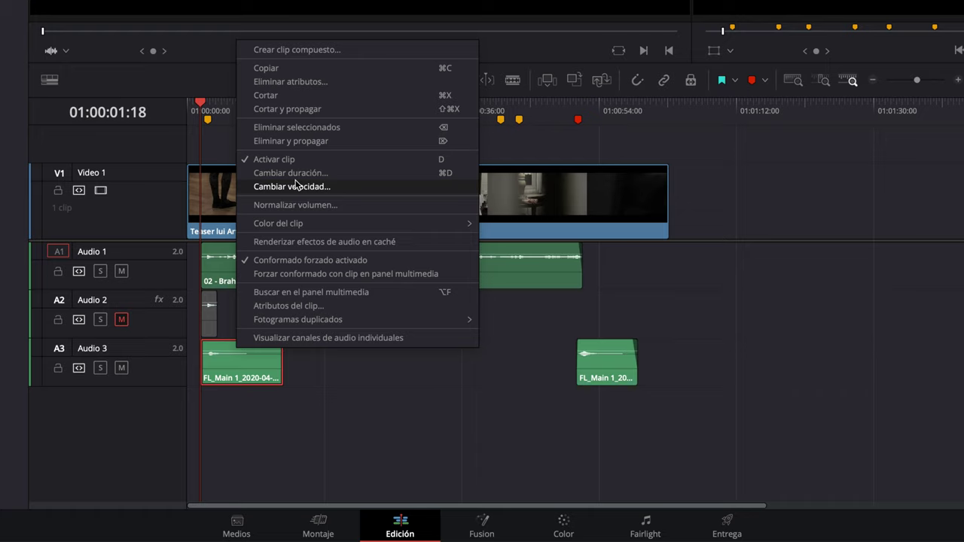
{"action": "left_click", "coordinate": [298, 185]}
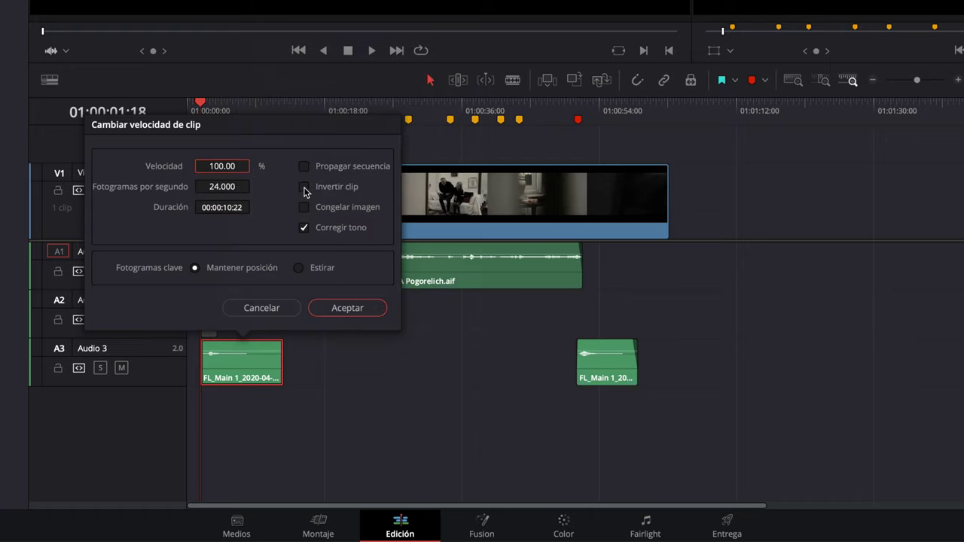
{"action": "left_click", "coordinate": [304, 188]}
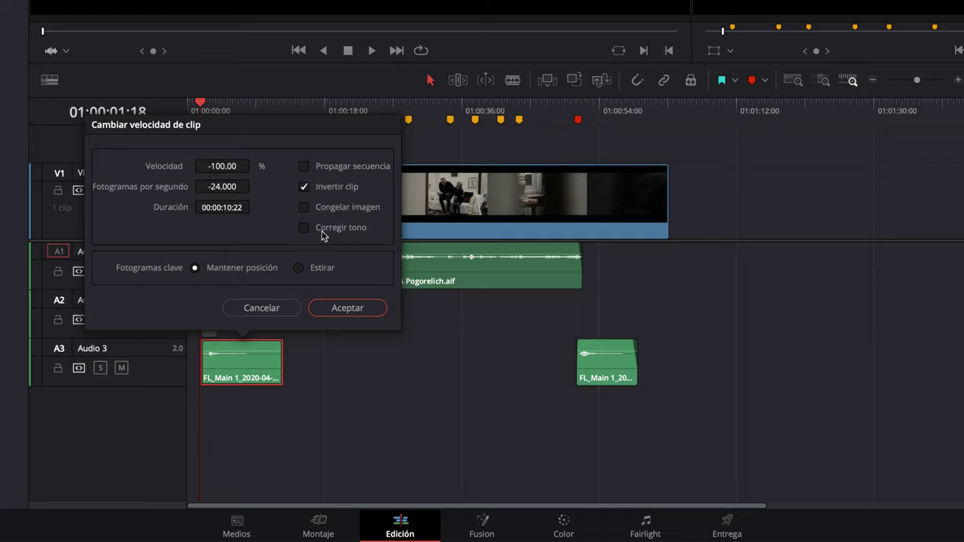
{"action": "left_click", "coordinate": [332, 310]}
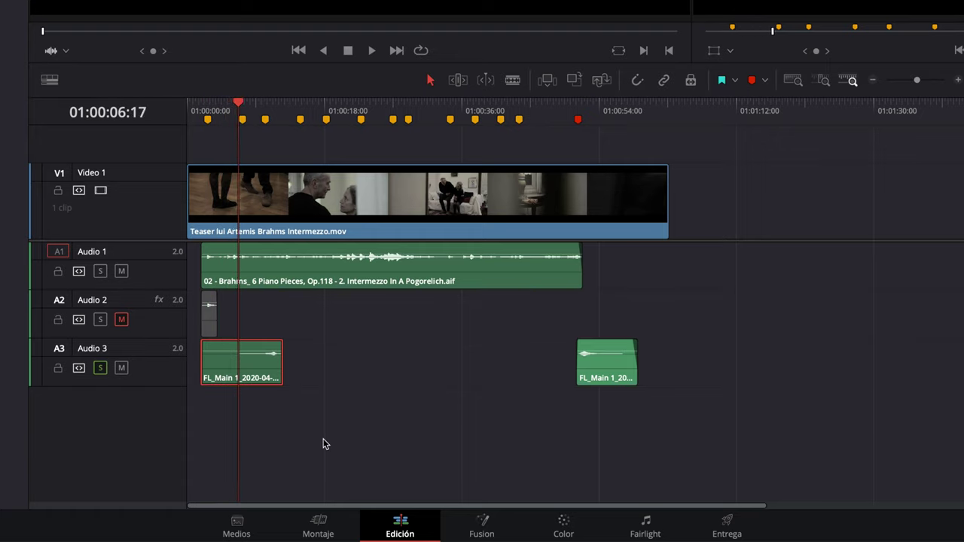
- Trim the reversed reverb clip on Audio 3 to a few seconds from its left edge and slide it to 0:00
{"action": "mouse_move", "coordinate": [532, 256]}
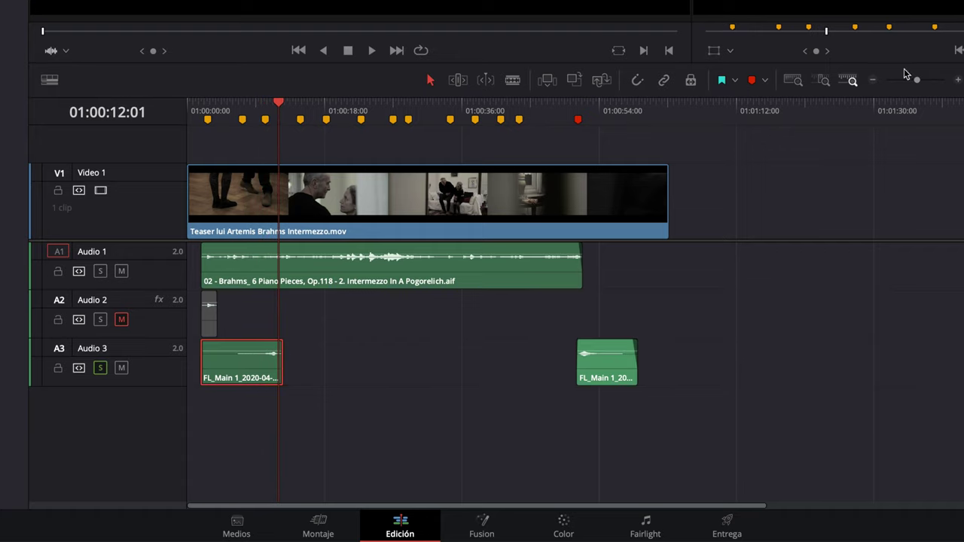
{"action": "left_click_drag", "start_coordinate": [919, 81], "coordinate": [936, 82]}
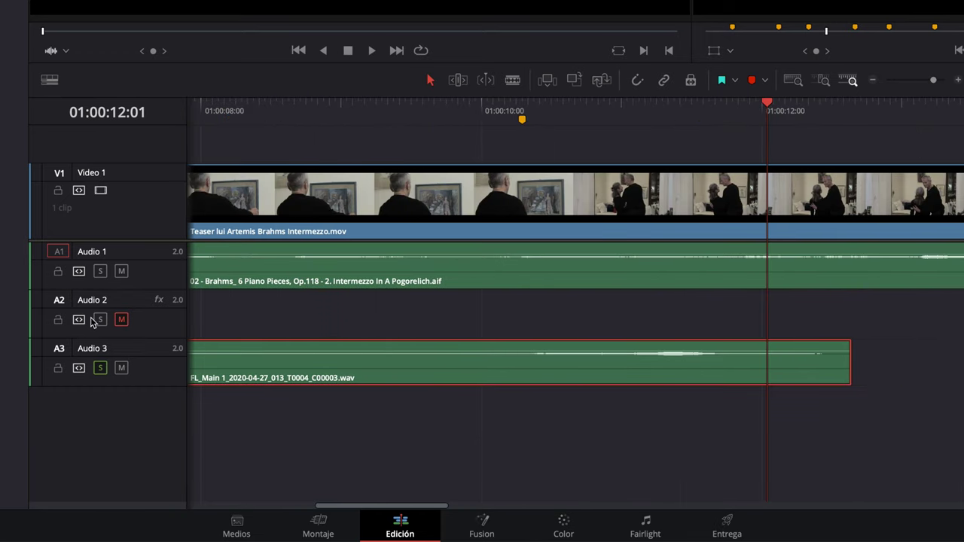
{"action": "left_click", "coordinate": [313, 426]}
{"action": "scroll", "coordinate": [314, 426], "scroll_direction": "left", "scroll_amount": 10}
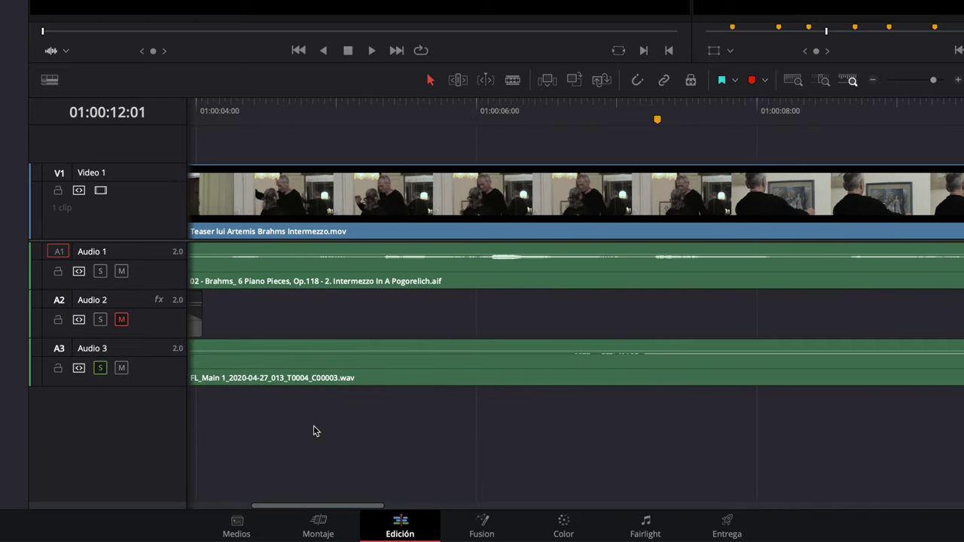
{"action": "key", "text": "ctrl+minus"}
{"action": "key", "text": "ctrl+minus"}
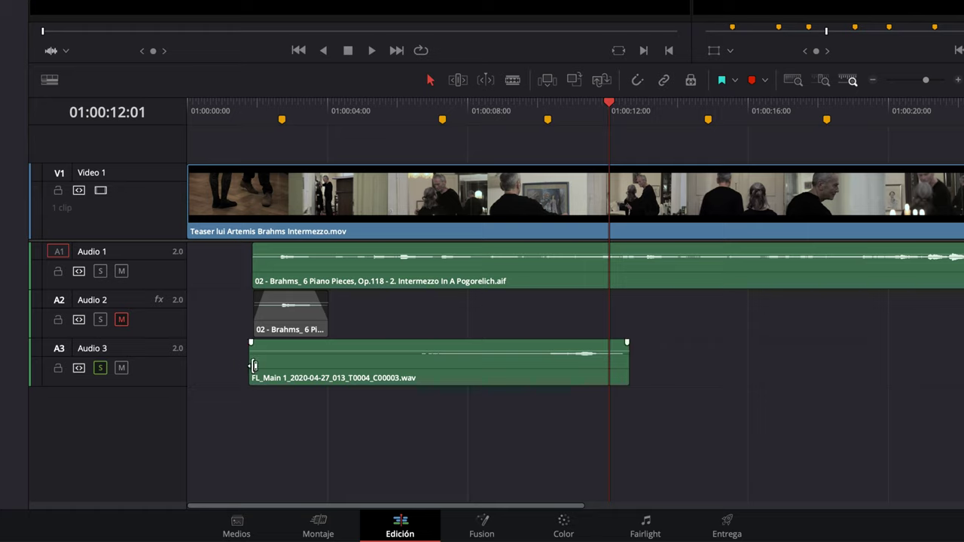
{"action": "left_click_drag", "start_coordinate": [251, 370], "coordinate": [427, 371]}
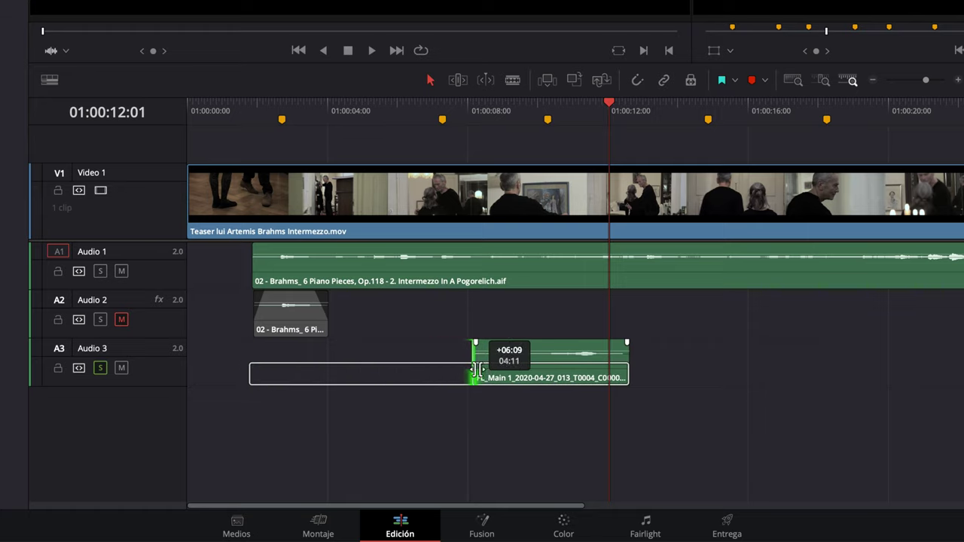
{"action": "left_click_drag", "start_coordinate": [427, 371], "coordinate": [495, 371]}
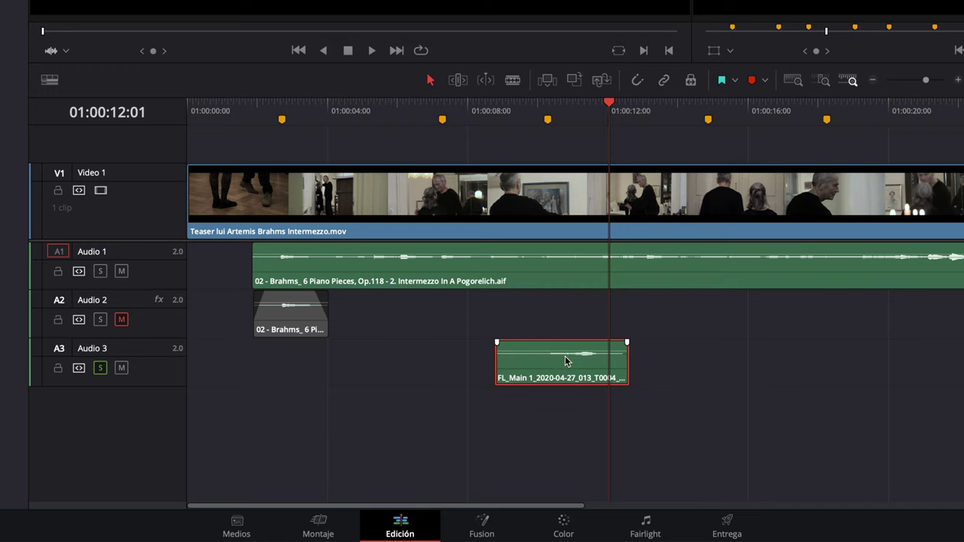
{"action": "left_click_drag", "start_coordinate": [587, 359], "coordinate": [277, 374]}
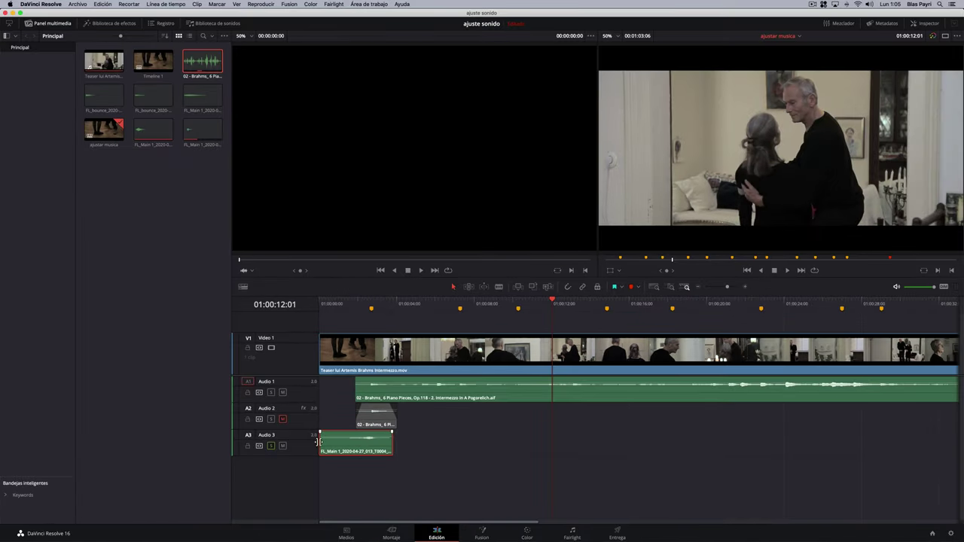
{"action": "left_click", "coordinate": [322, 341]}
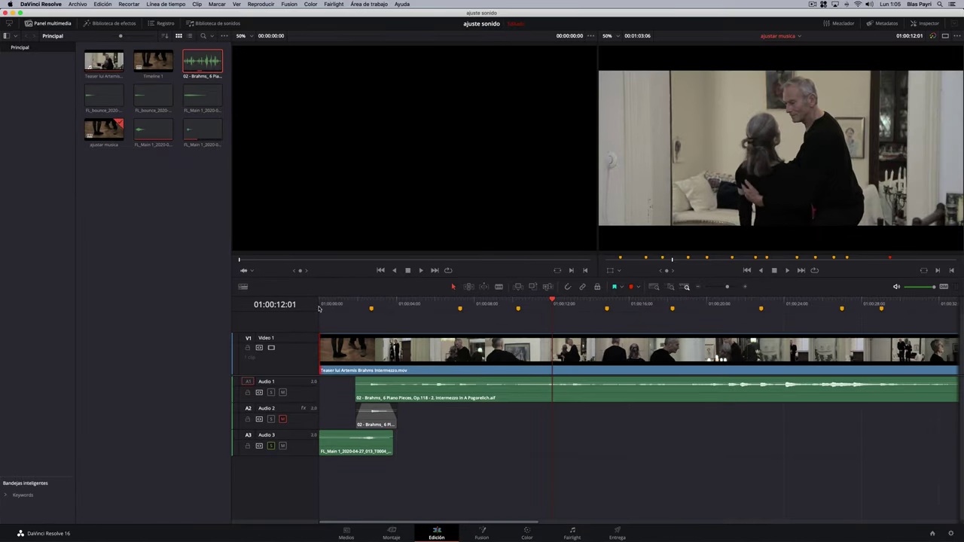
{"action": "key", "text": "space"}
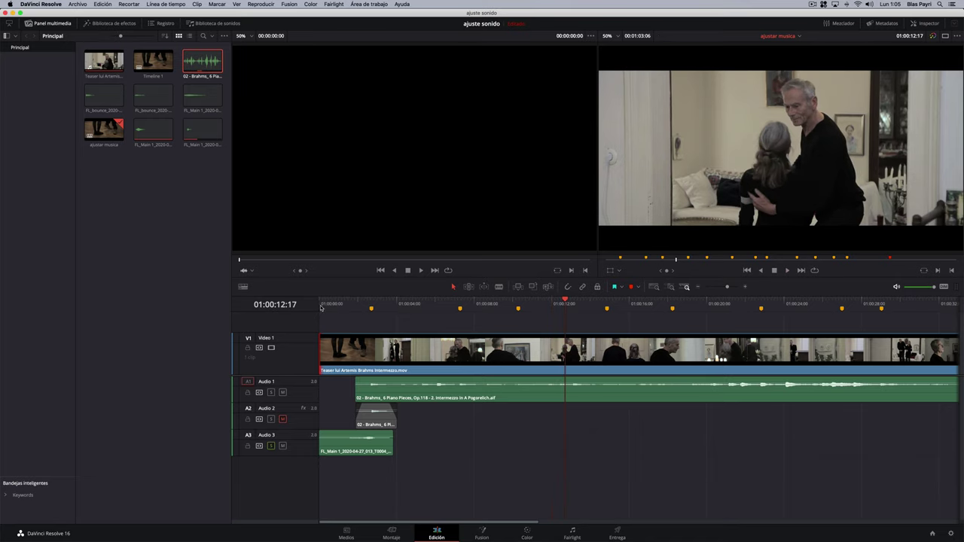
{"action": "left_click", "coordinate": [322, 307]}
{"action": "key", "text": "space"}
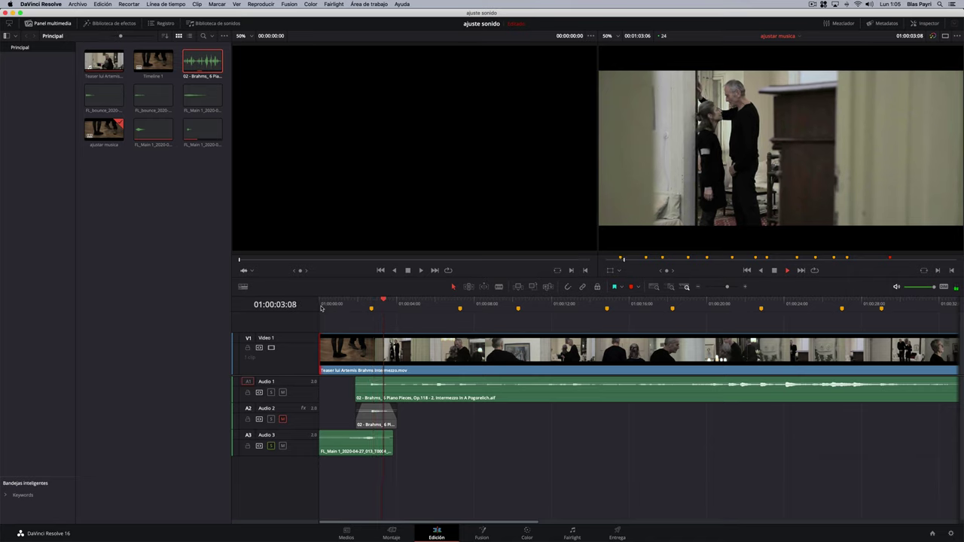
{"action": "key", "text": "space"}
{"action": "right_click", "coordinate": [321, 308]}
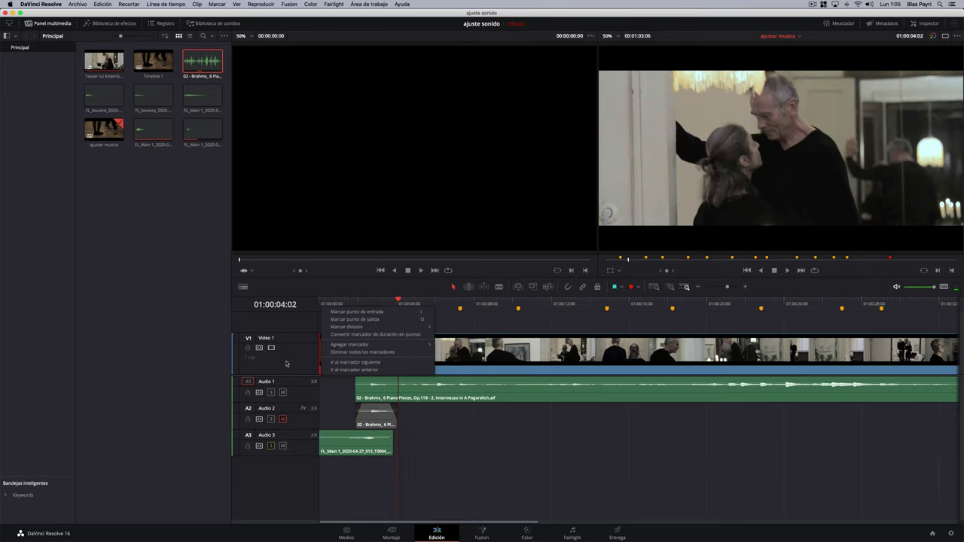
{"action": "left_click", "coordinate": [271, 446]}
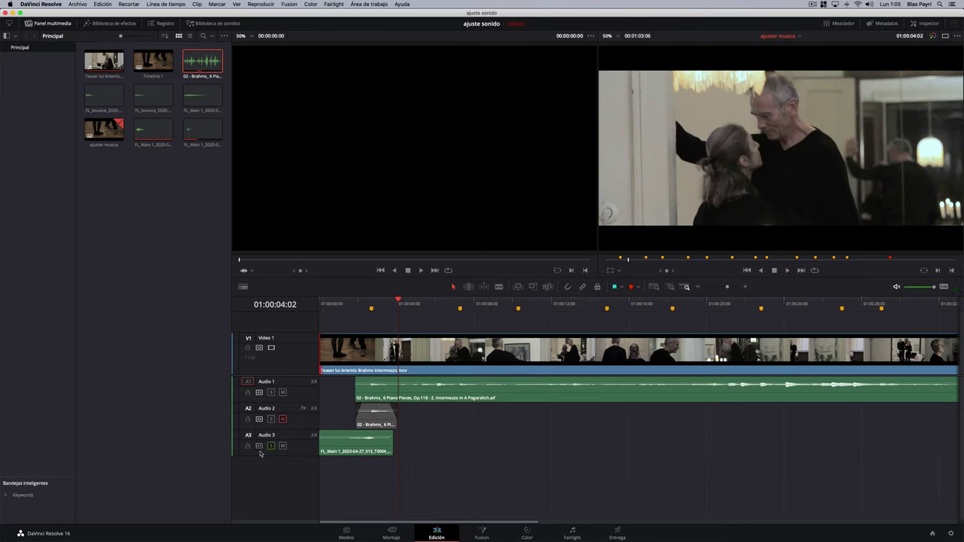
{"action": "left_click", "coordinate": [321, 308]}
{"action": "key", "text": "space"}
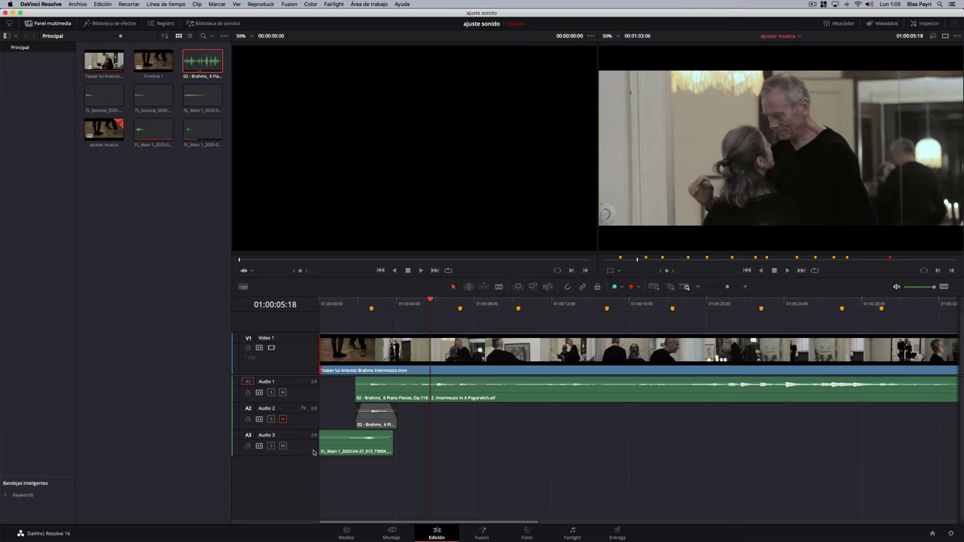
{"action": "left_click_drag", "start_coordinate": [322, 445], "coordinate": [330, 445]}
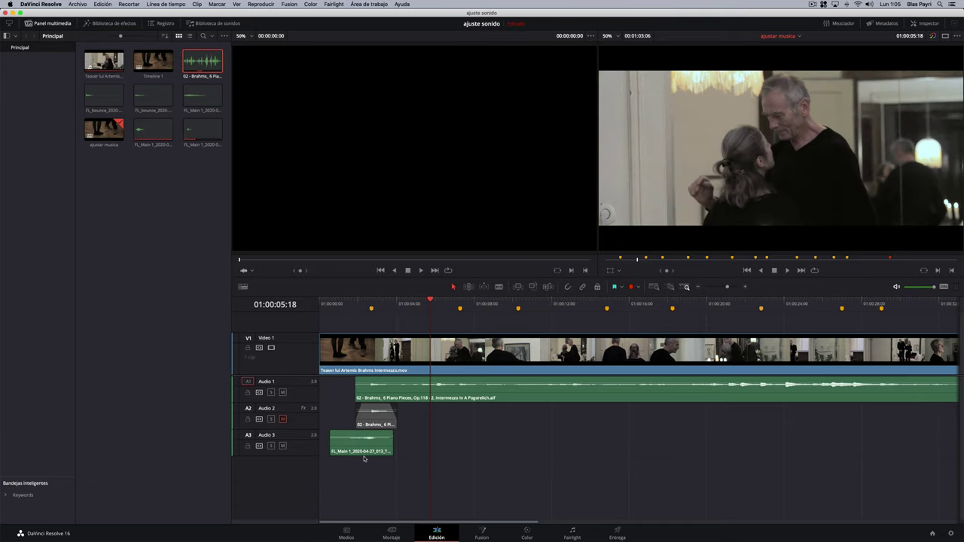
{"action": "left_click_drag", "start_coordinate": [371, 443], "coordinate": [347, 446]}
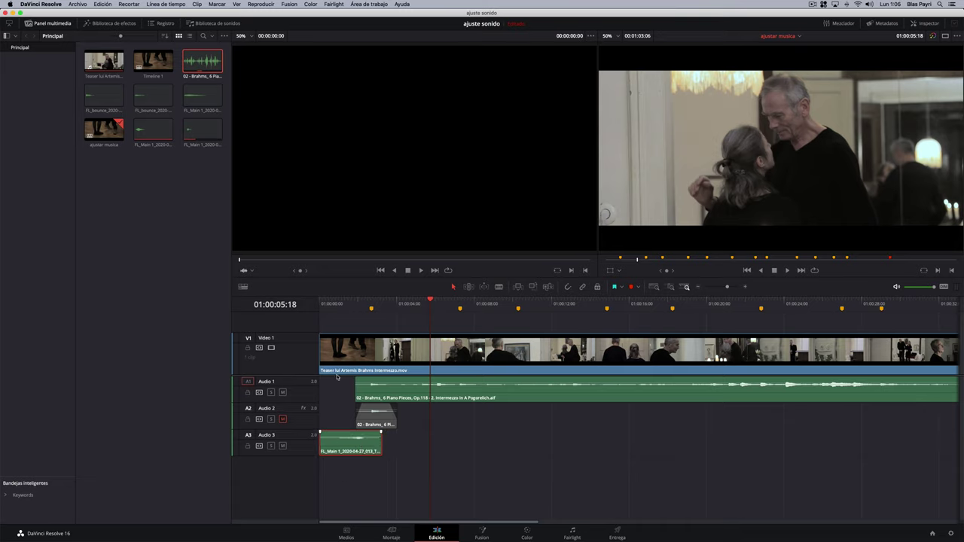
{"action": "left_click", "coordinate": [343, 307]}
{"action": "key", "text": "space"}
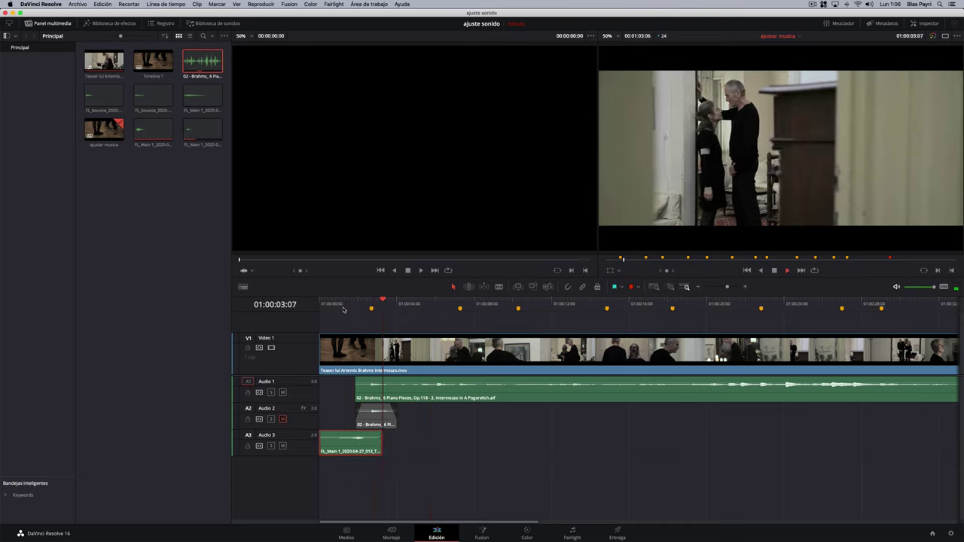
{"action": "left_click_drag", "start_coordinate": [349, 448], "coordinate": [361, 448]}
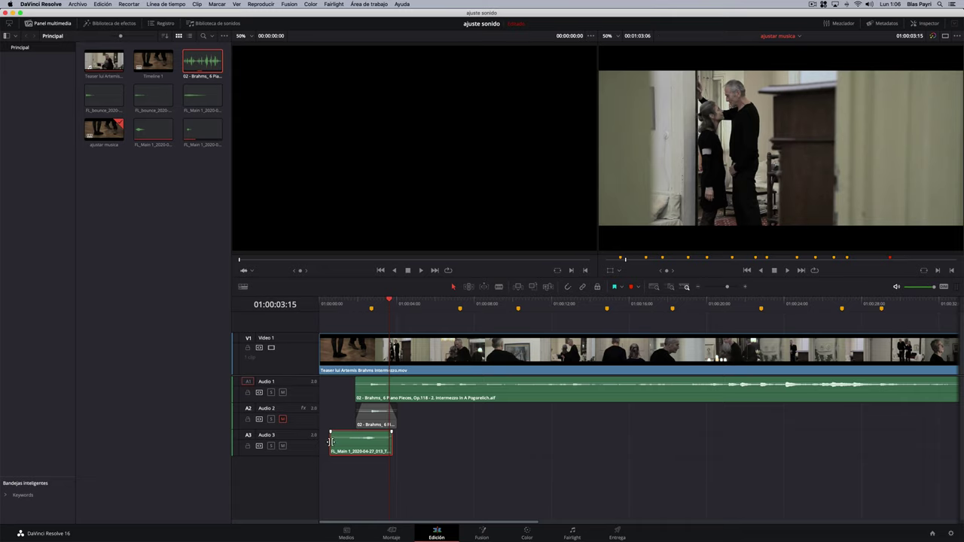
{"action": "left_click_drag", "start_coordinate": [329, 442], "coordinate": [320, 437]}
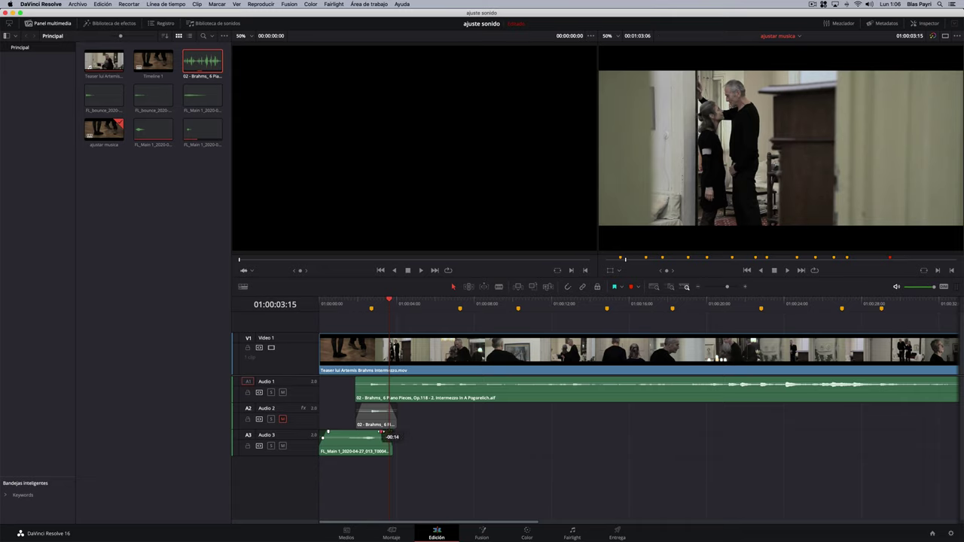
{"action": "left_click", "coordinate": [320, 304]}
{"action": "key", "text": "space"}
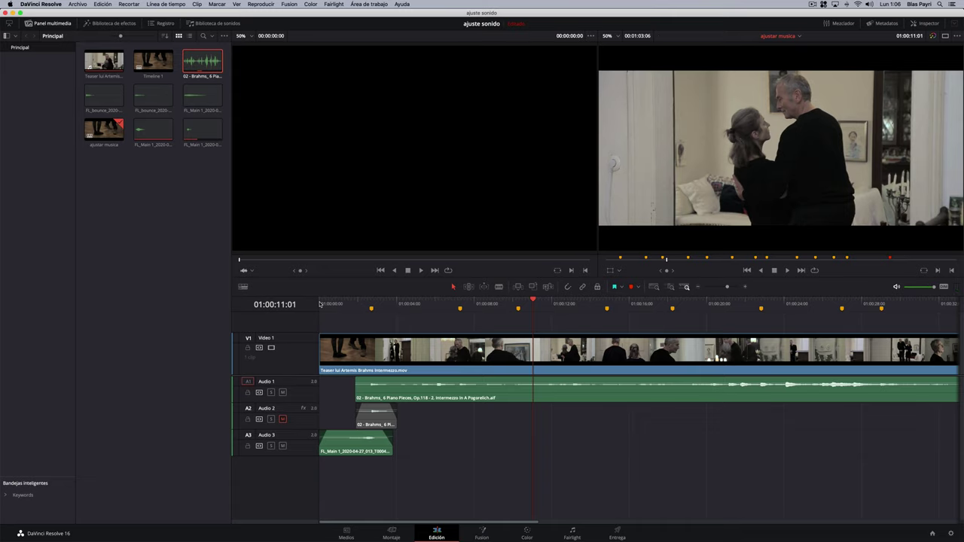
{"action": "scroll", "coordinate": [320, 303], "scroll_direction": "down", "scroll_amount": 3}
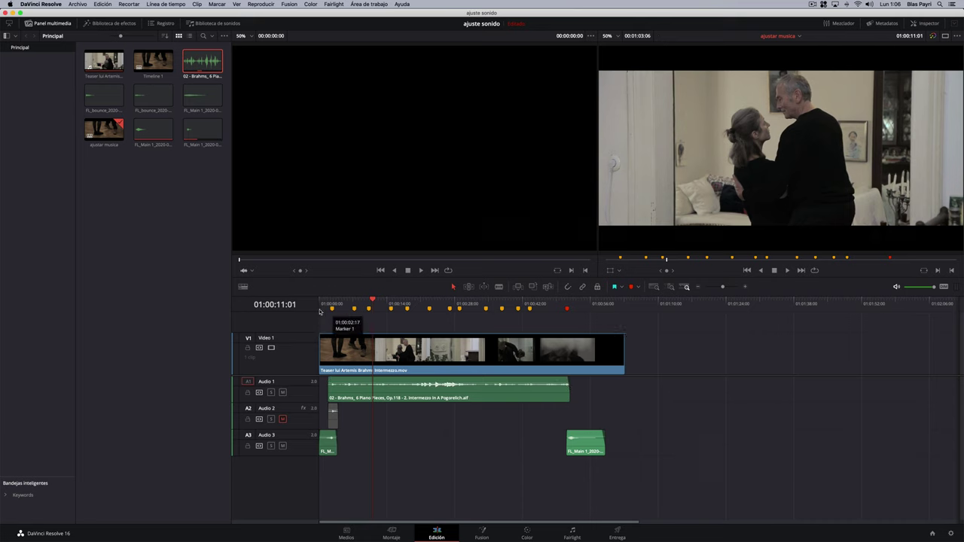
{"action": "key", "text": "space"}
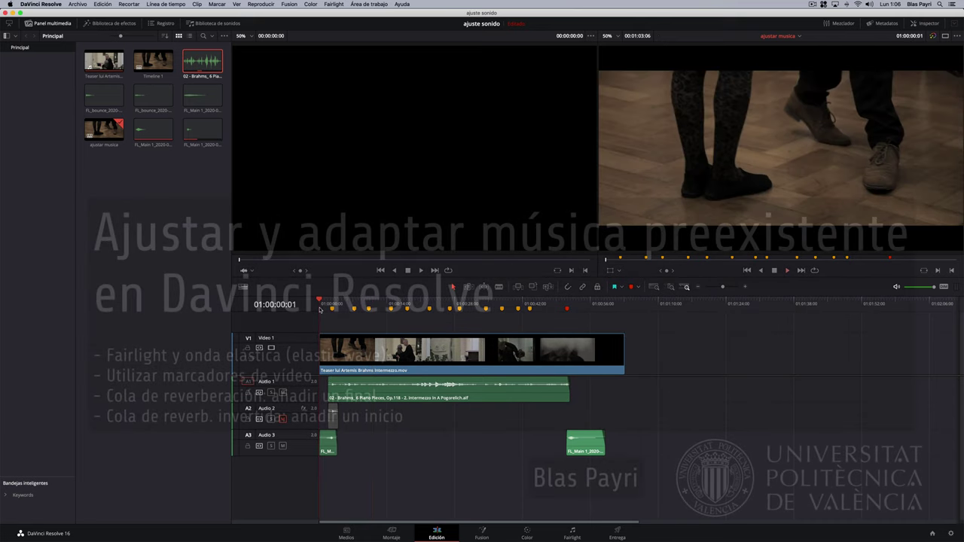